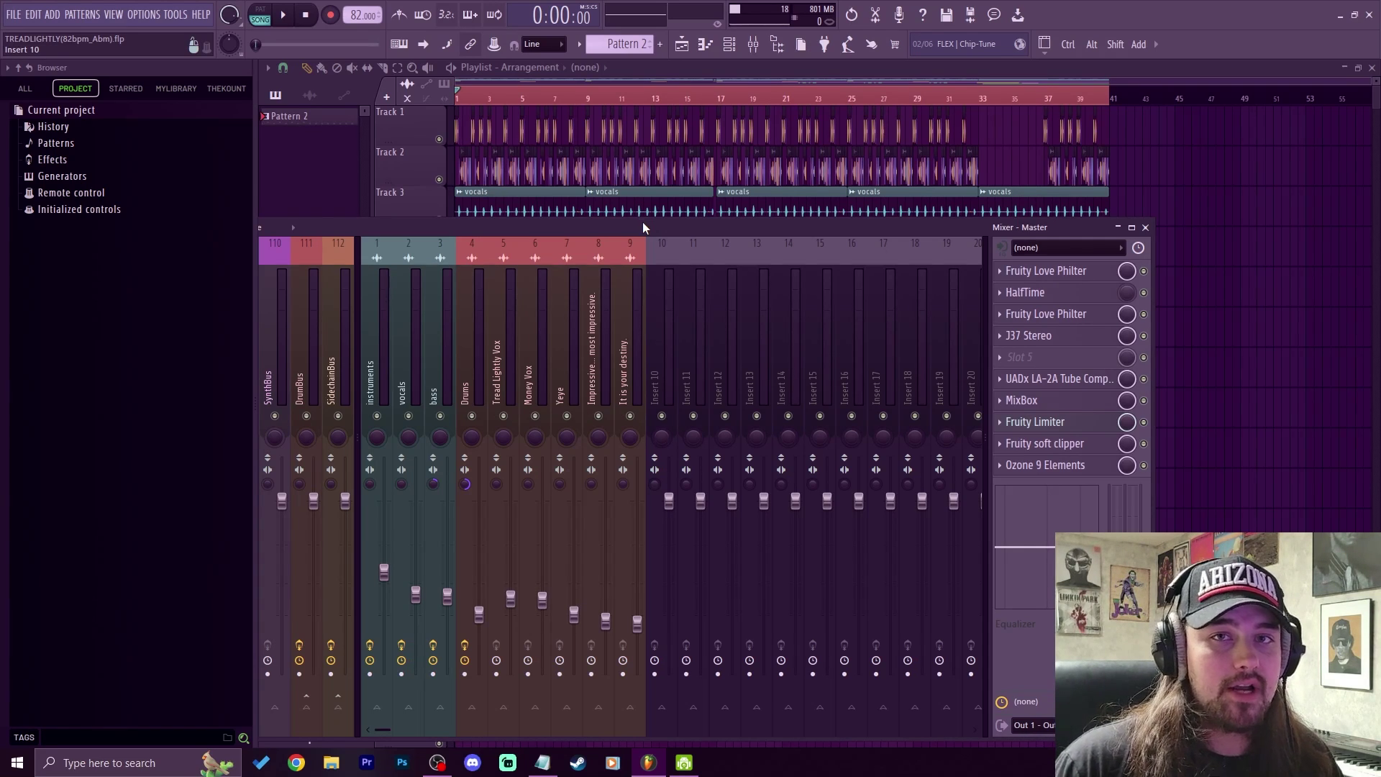
Add Gross Beat to the master's empty fifth slot and load its crank preset
drag(644, 223, 654, 226)
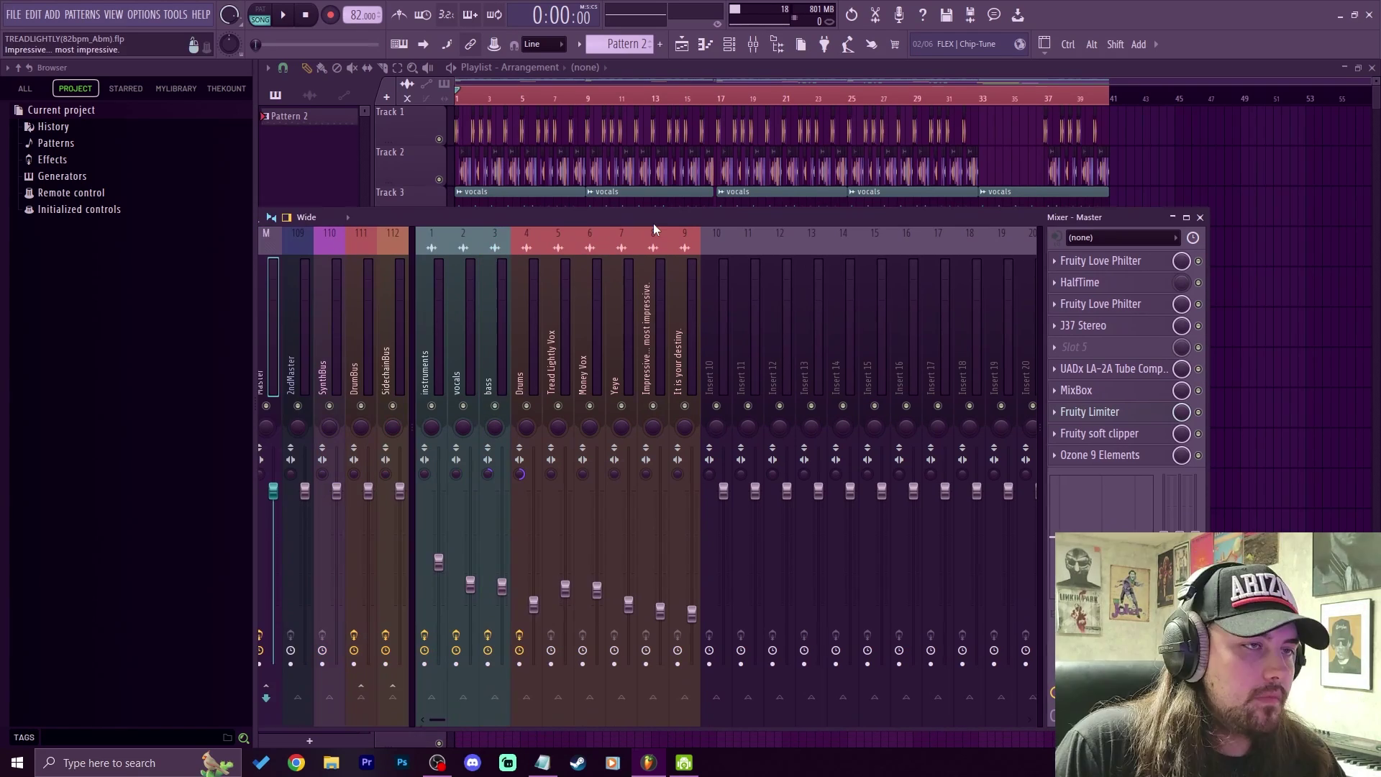
click(1108, 352)
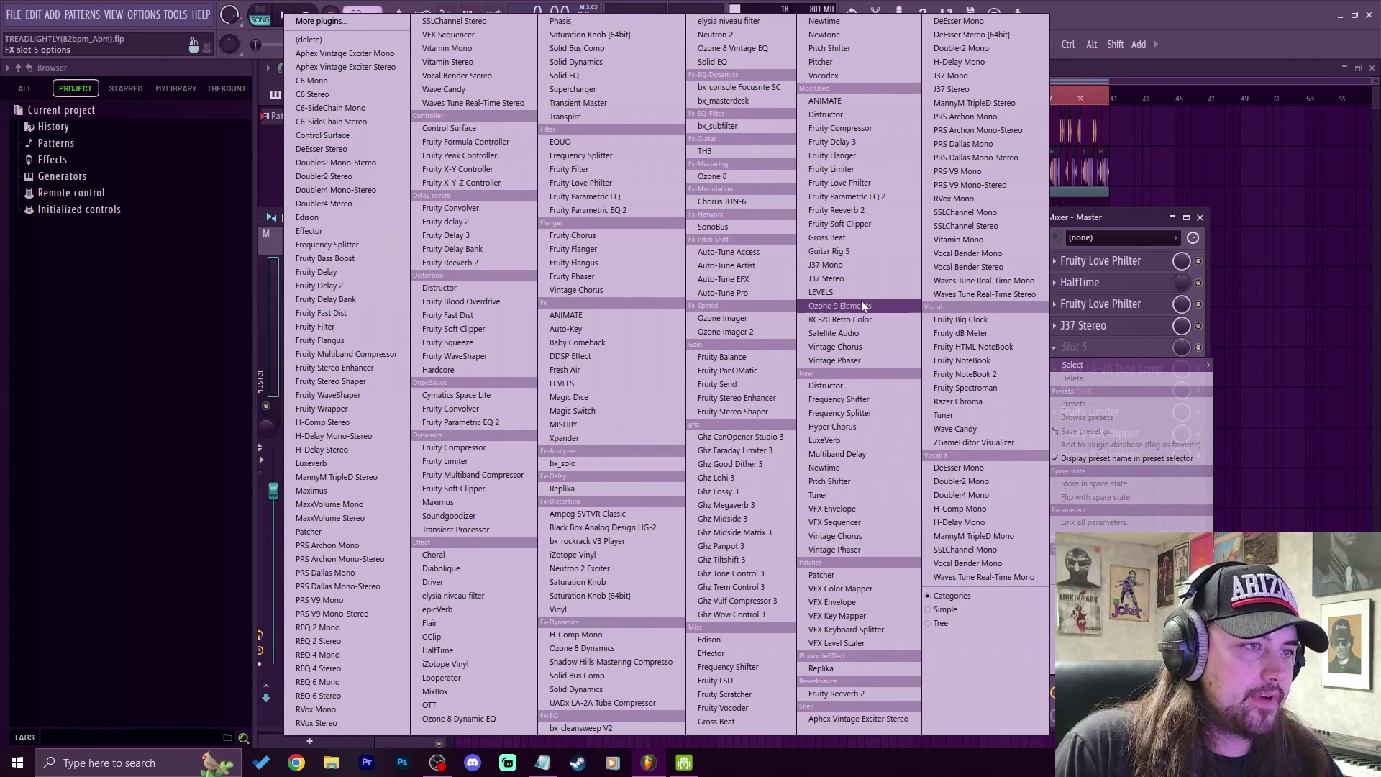
click(829, 242)
click(896, 247)
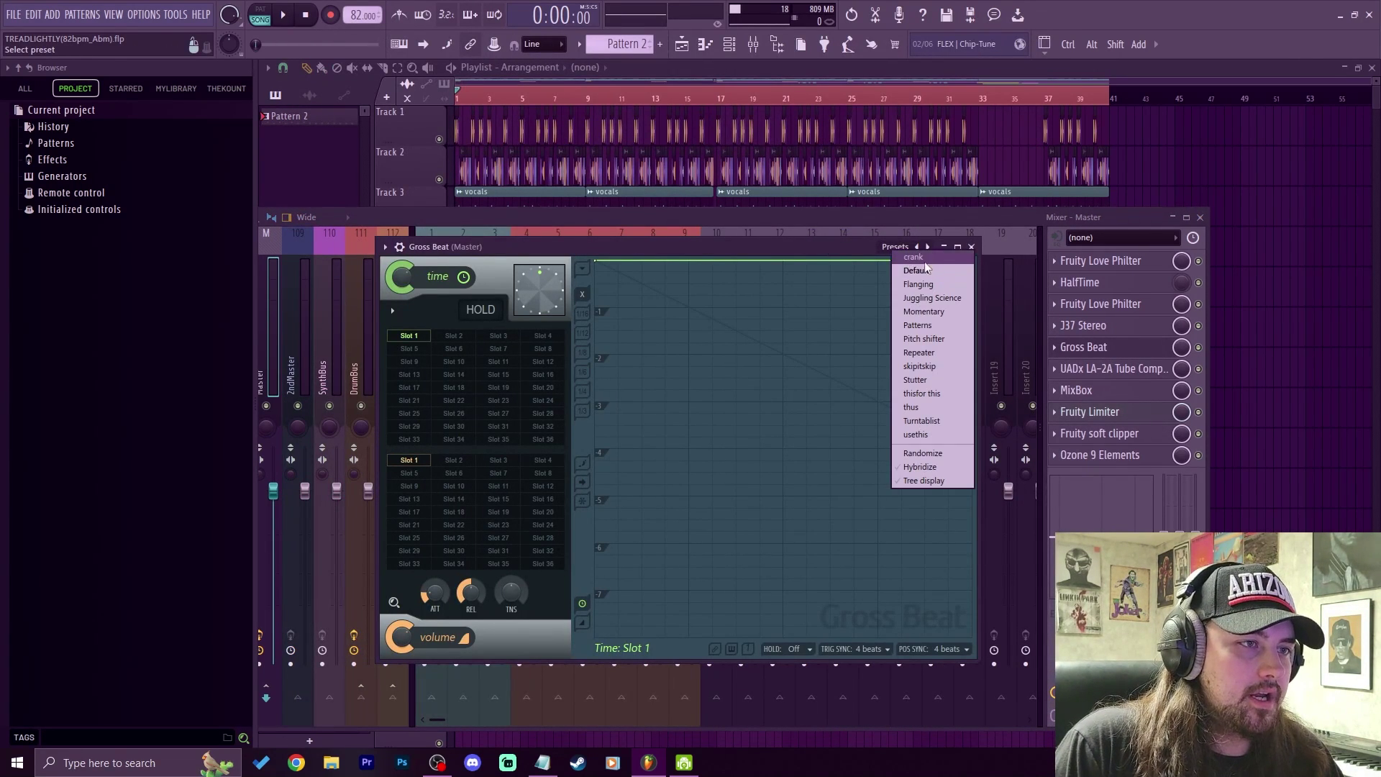
click(914, 258)
drag(814, 249, 840, 164)
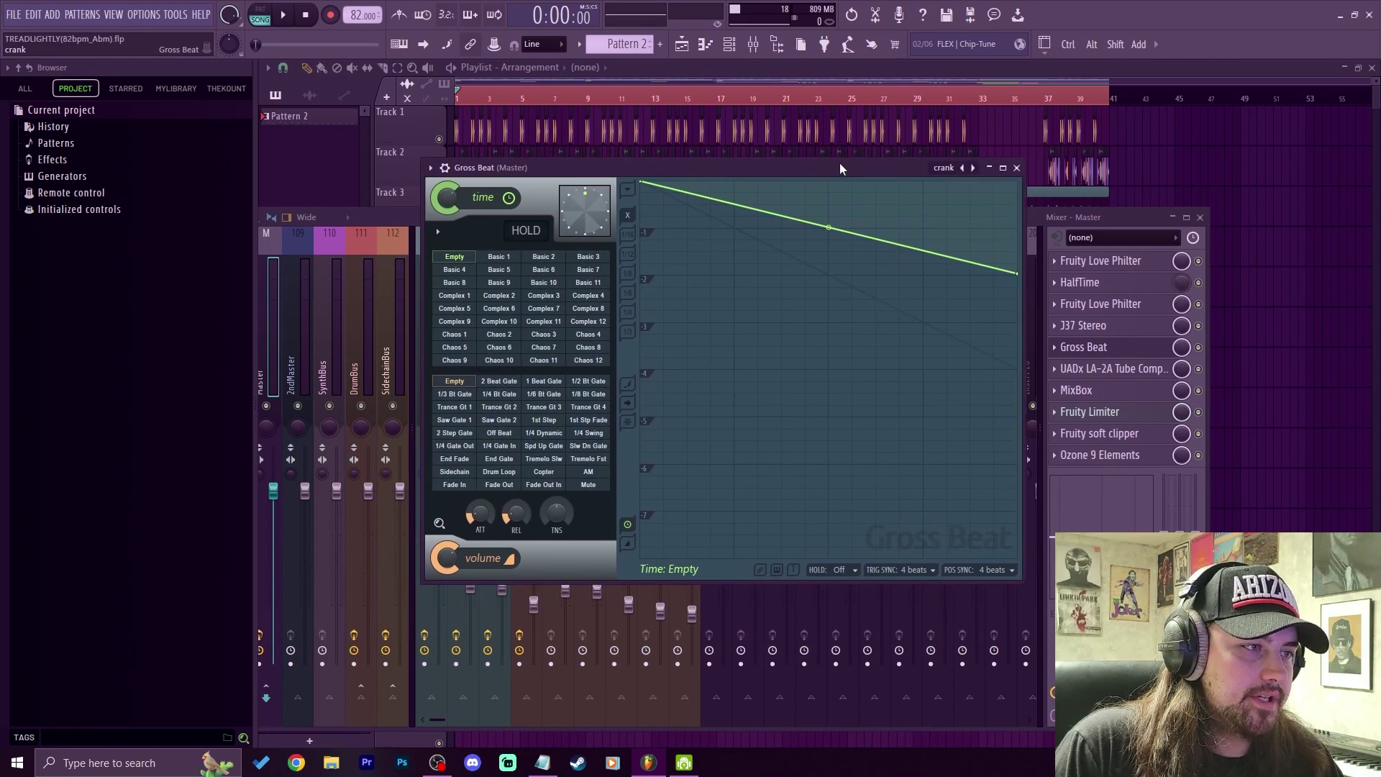
Raise the Basic 7 time envelope's end point to the top, then return to Basic 3
click(602, 259)
click(586, 270)
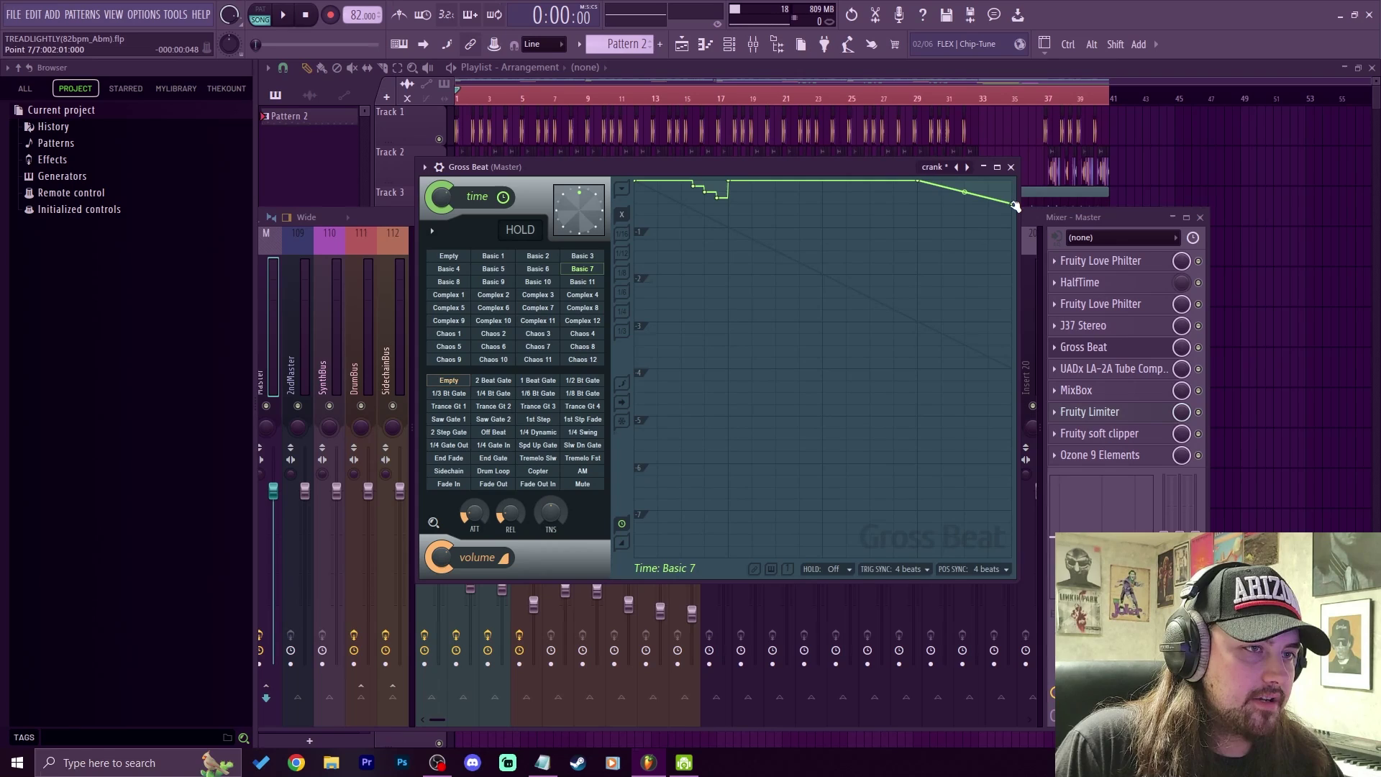
drag(1015, 207, 1014, 181)
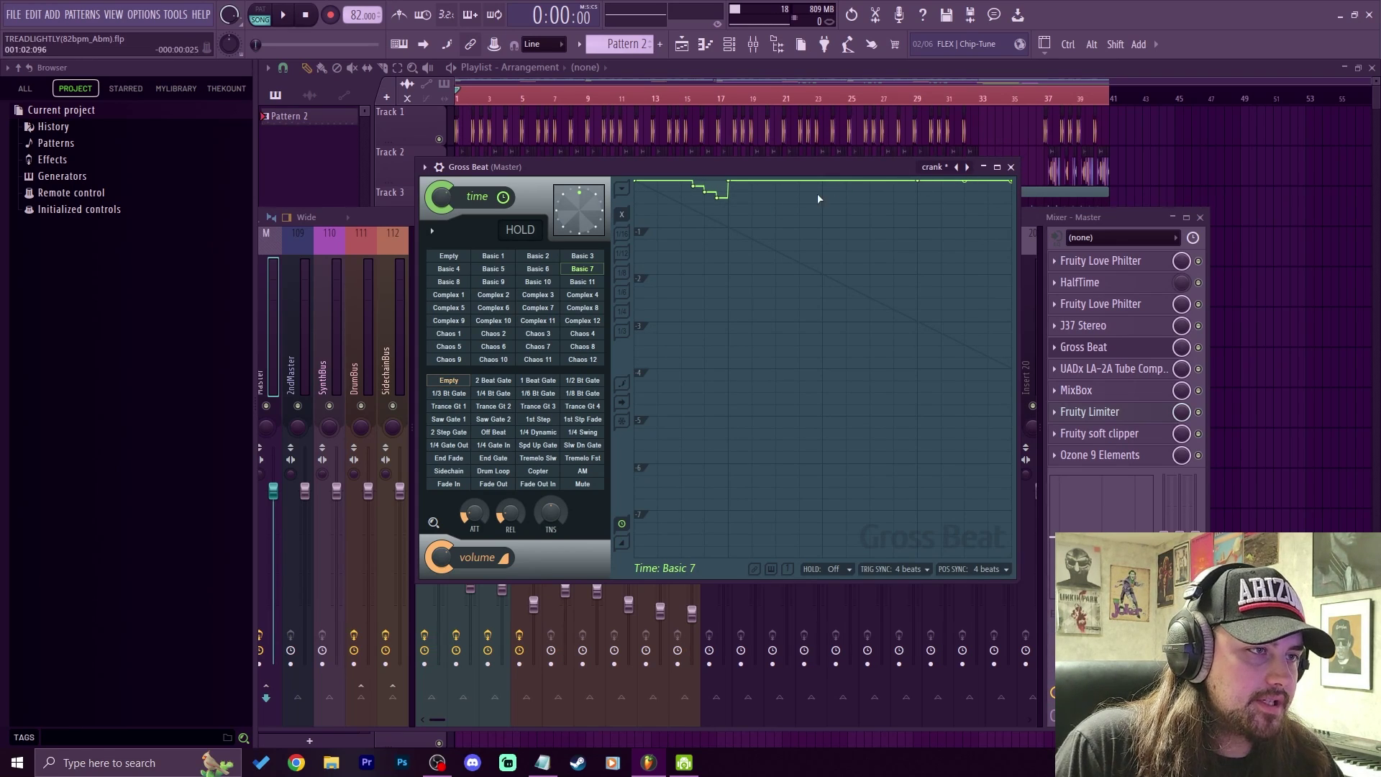
click(583, 257)
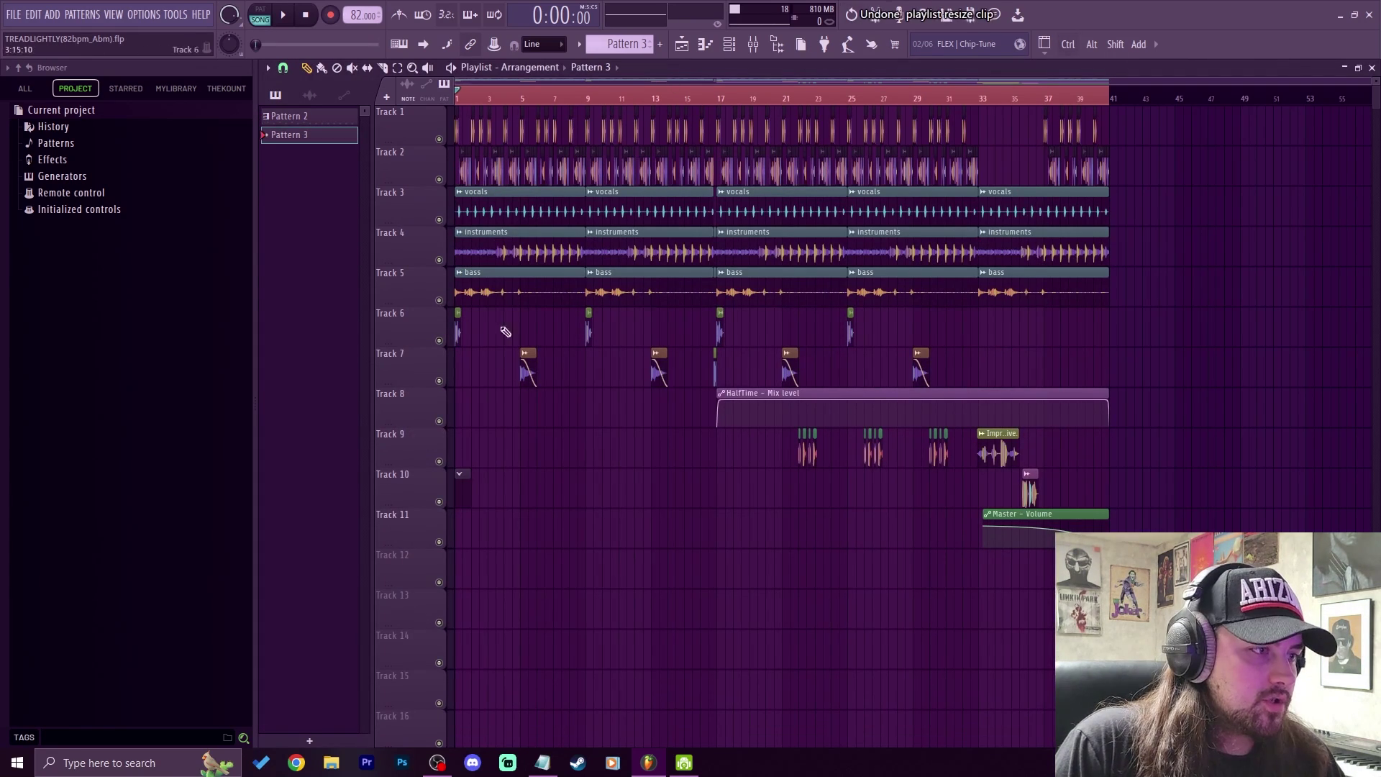
Change the snap, paint a Pattern 3 clip on Track 11 at bar 1, and select bars 1–17
click(283, 68)
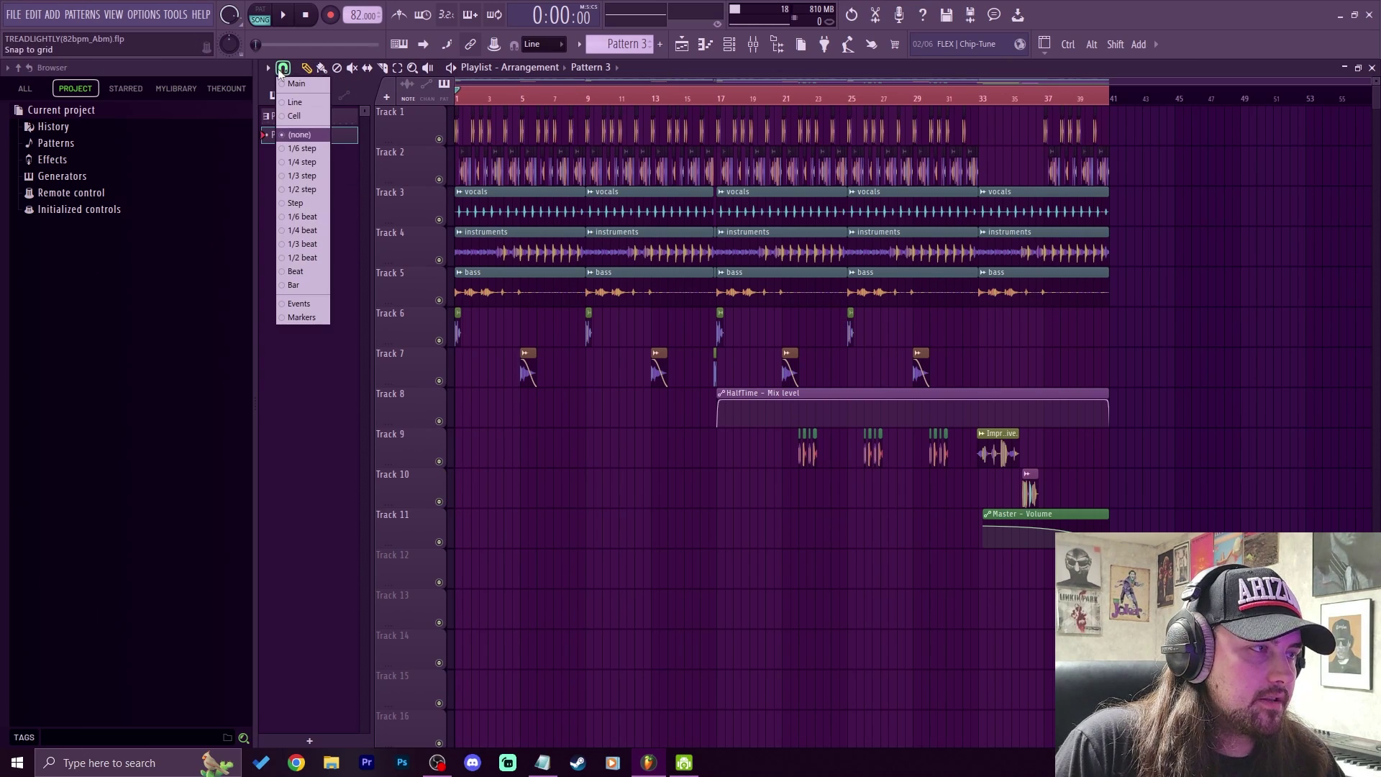
click(295, 103)
click(675, 544)
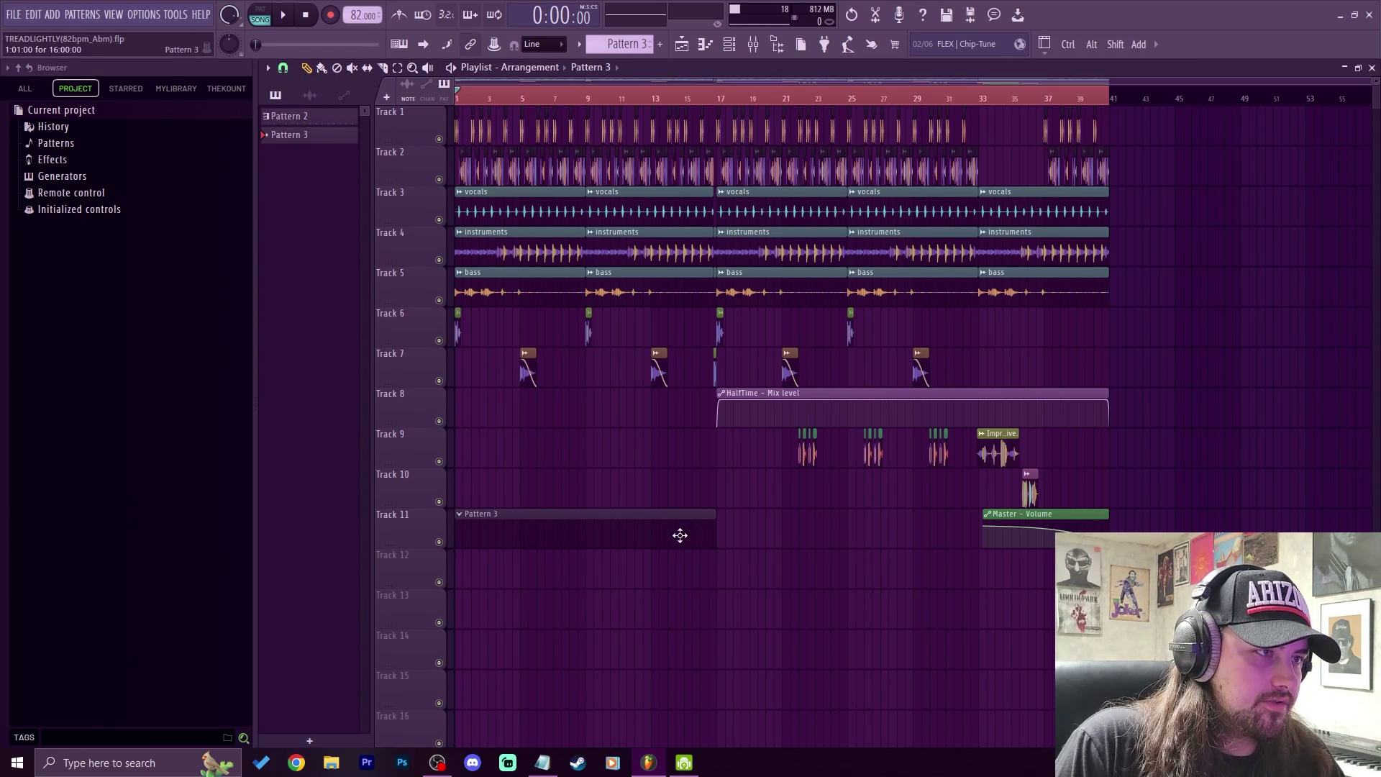
drag(721, 101, 222, 86)
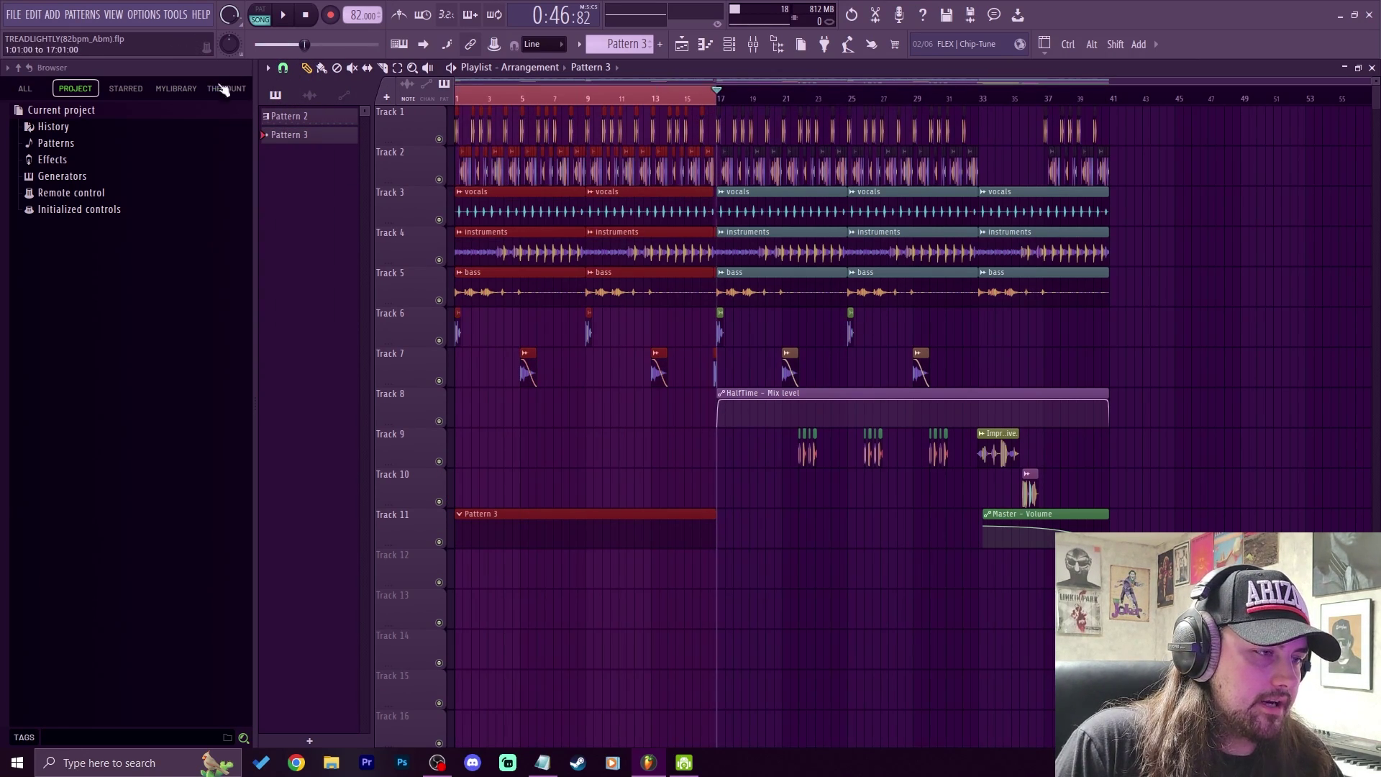
Reopen Gross Beat and audition Basic 7 against Basic 3 during playback
key(F9)
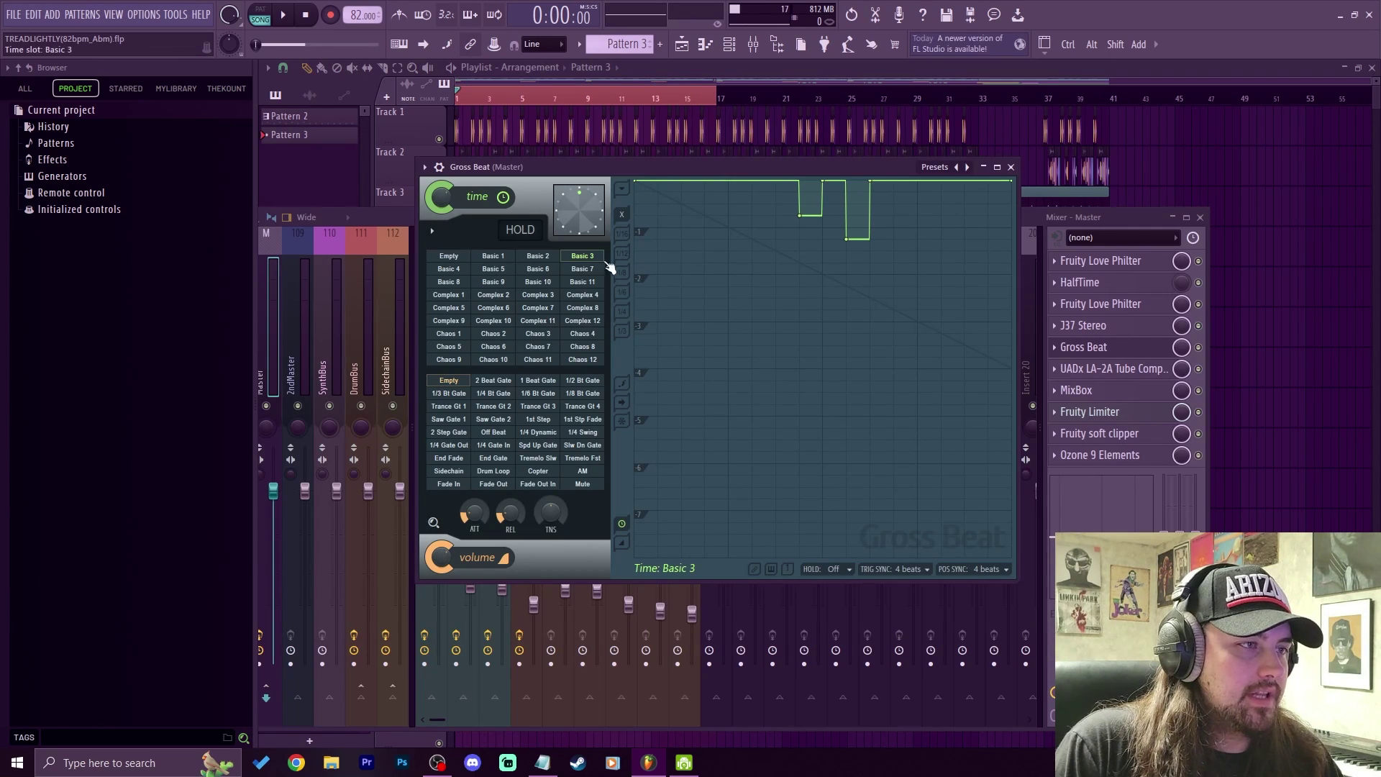
key(space)
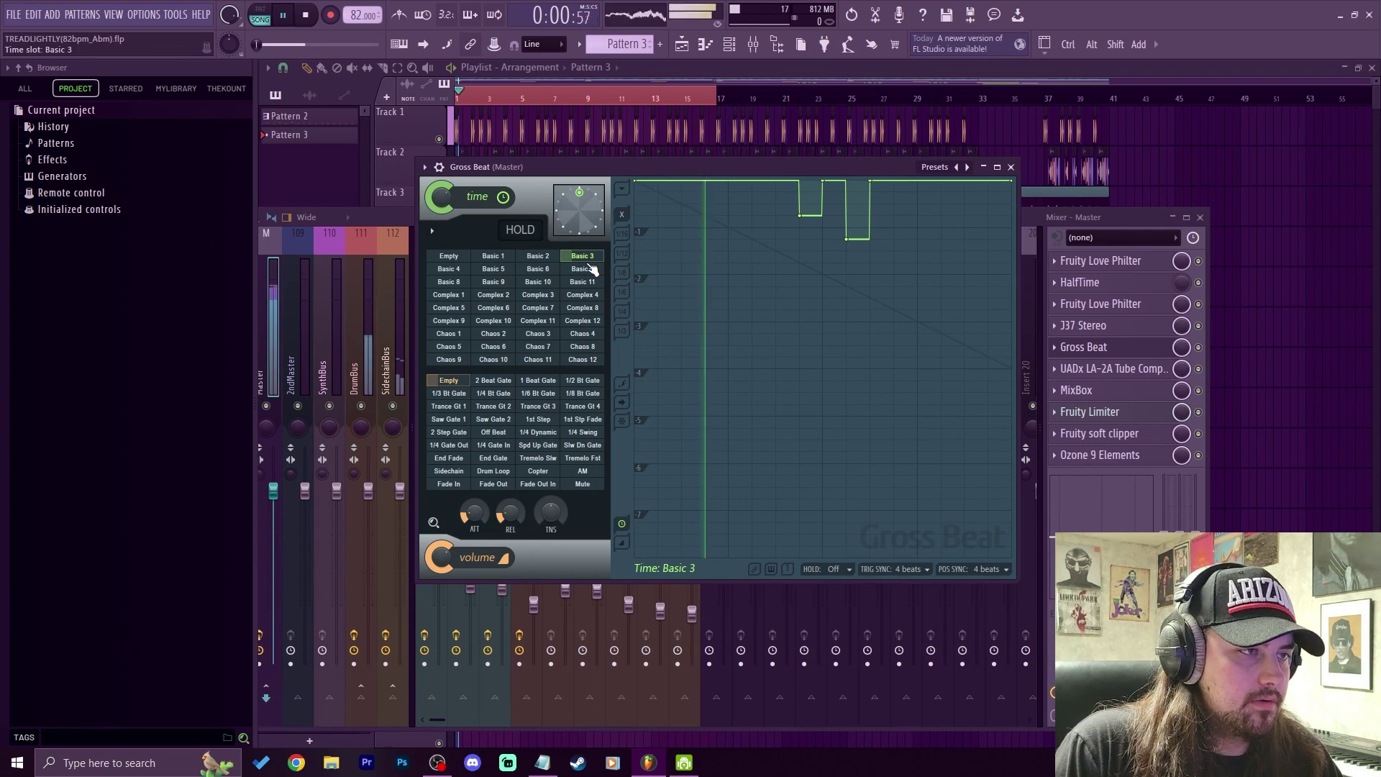
click(585, 268)
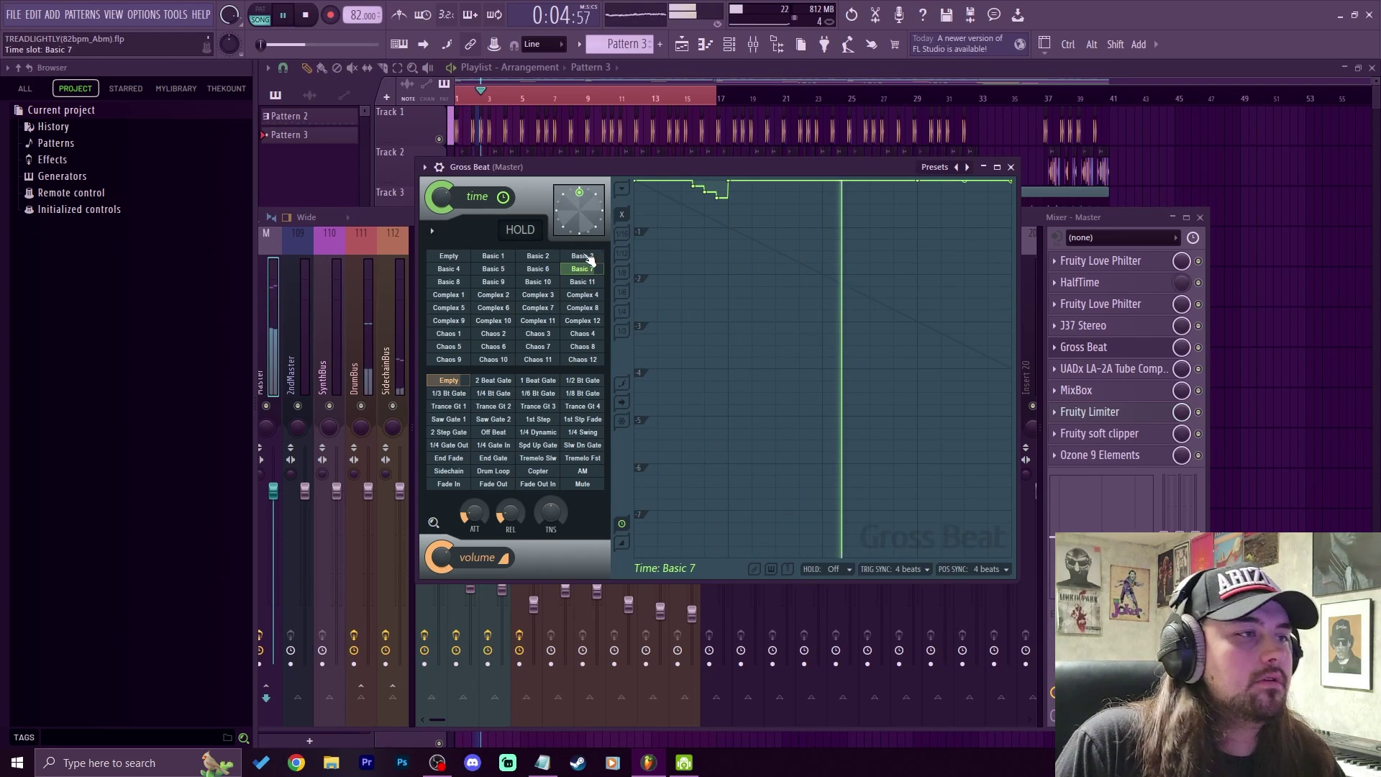
click(593, 257)
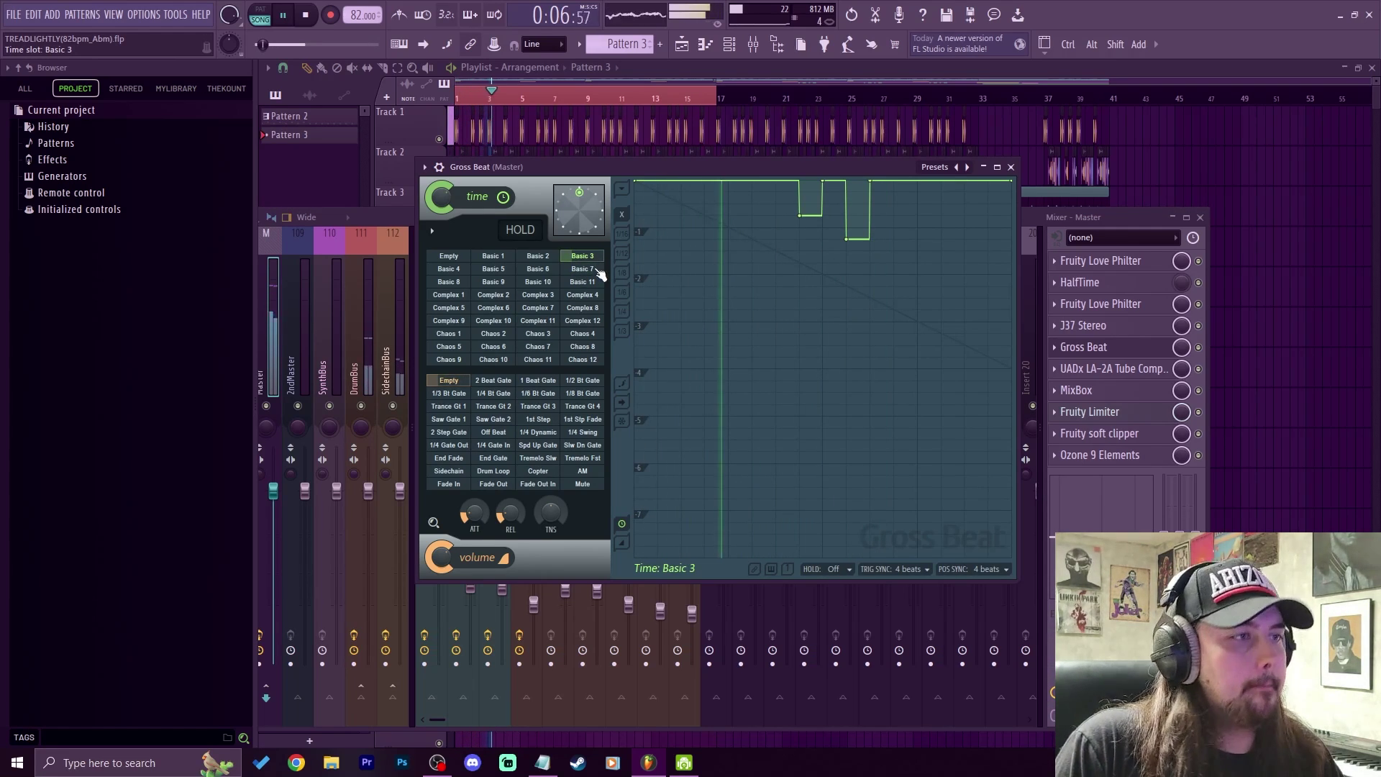
click(593, 270)
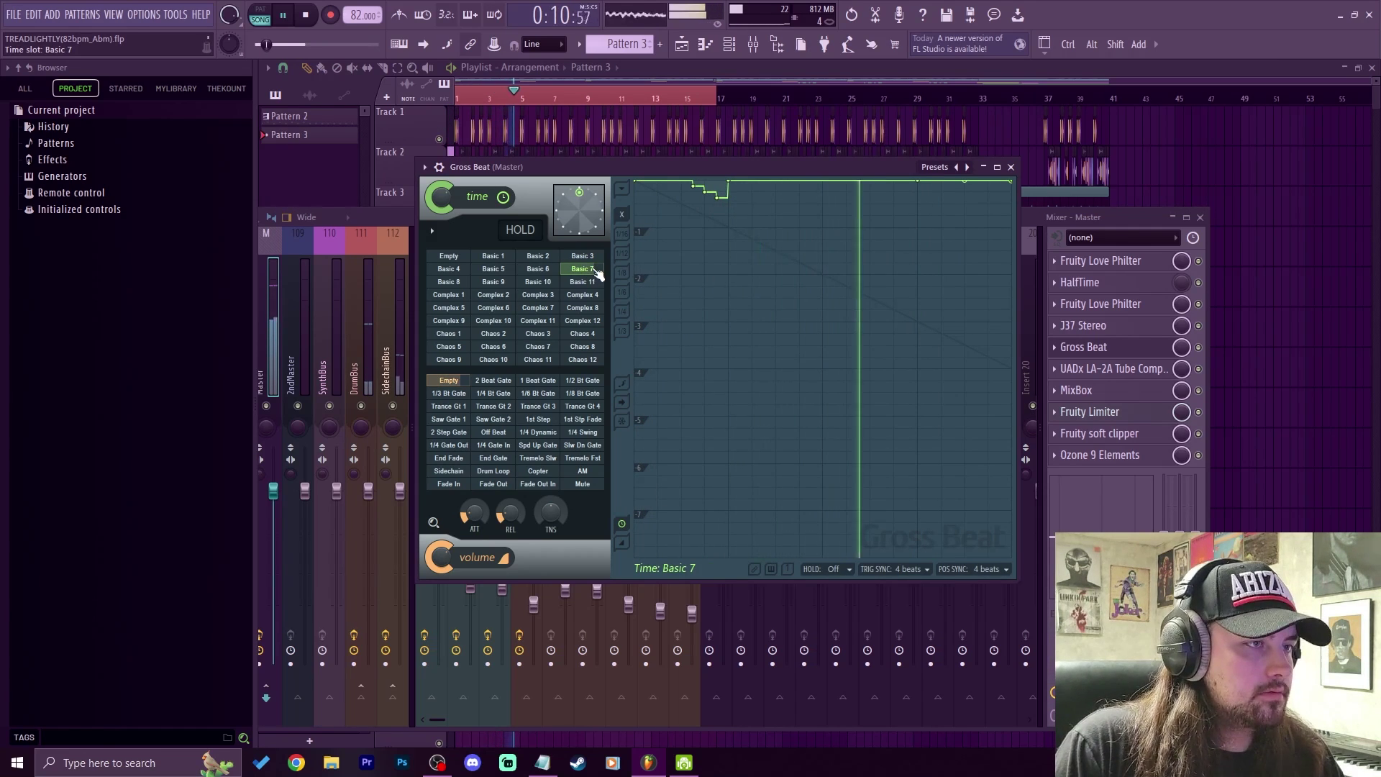
key(space)
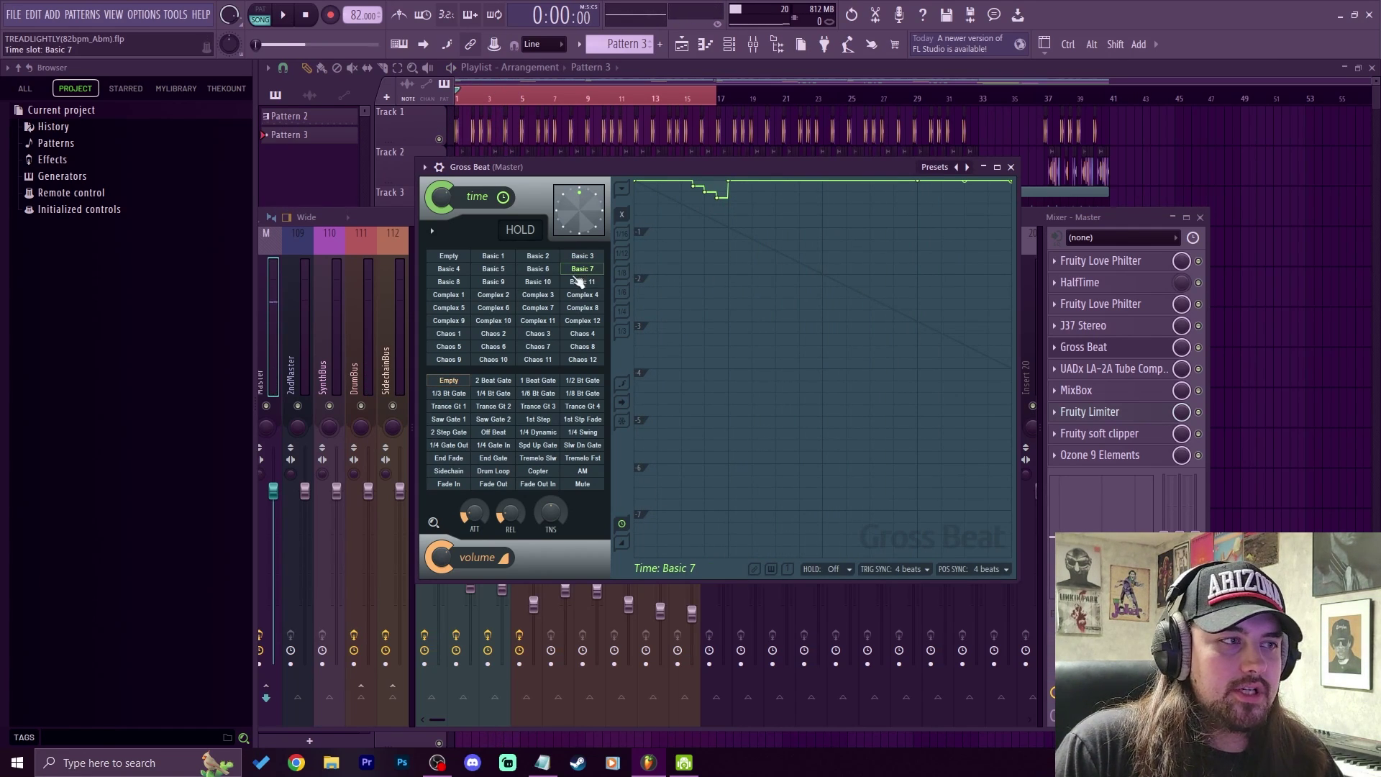
Audition the Basic 10, Basic 3, Basic 7 and Basic 11 time envelopes while playing
click(545, 281)
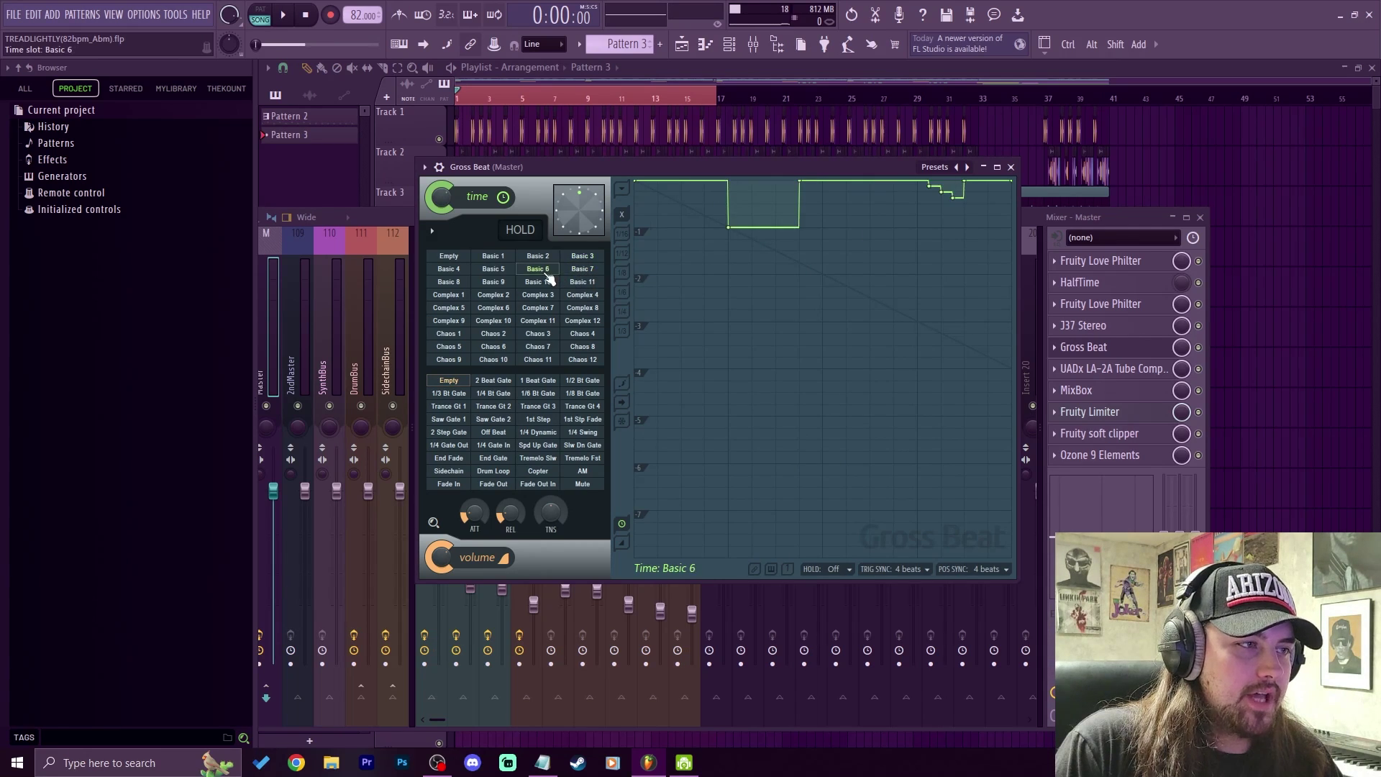
click(583, 256)
key(space)
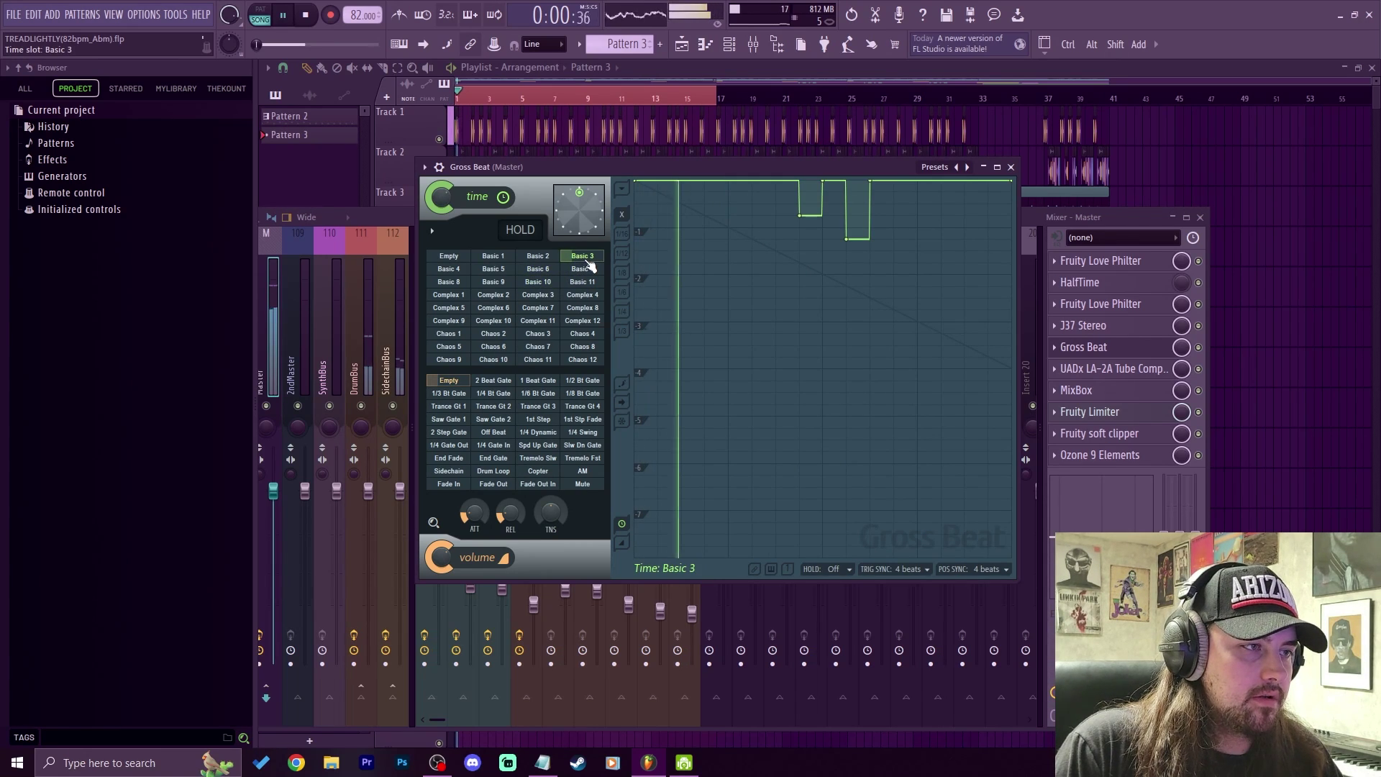
click(551, 284)
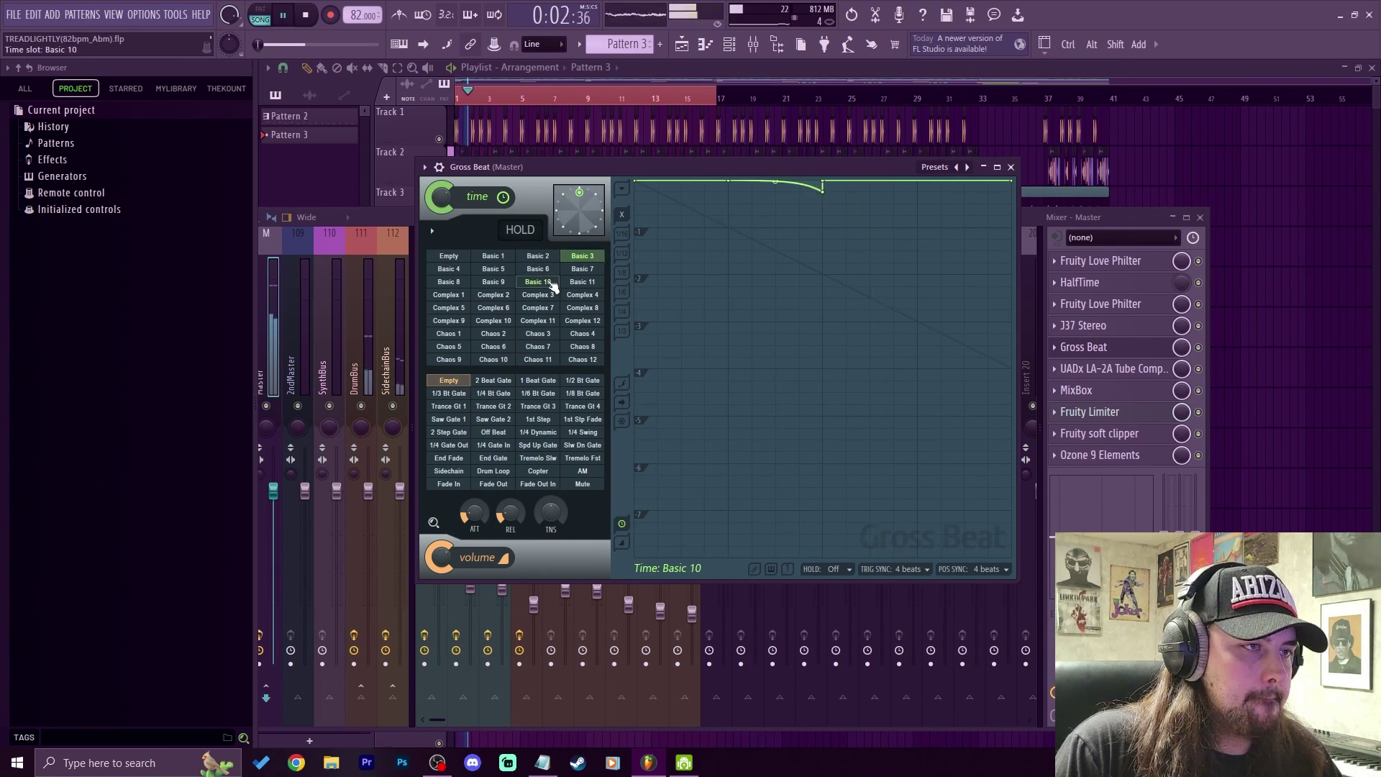
click(582, 257)
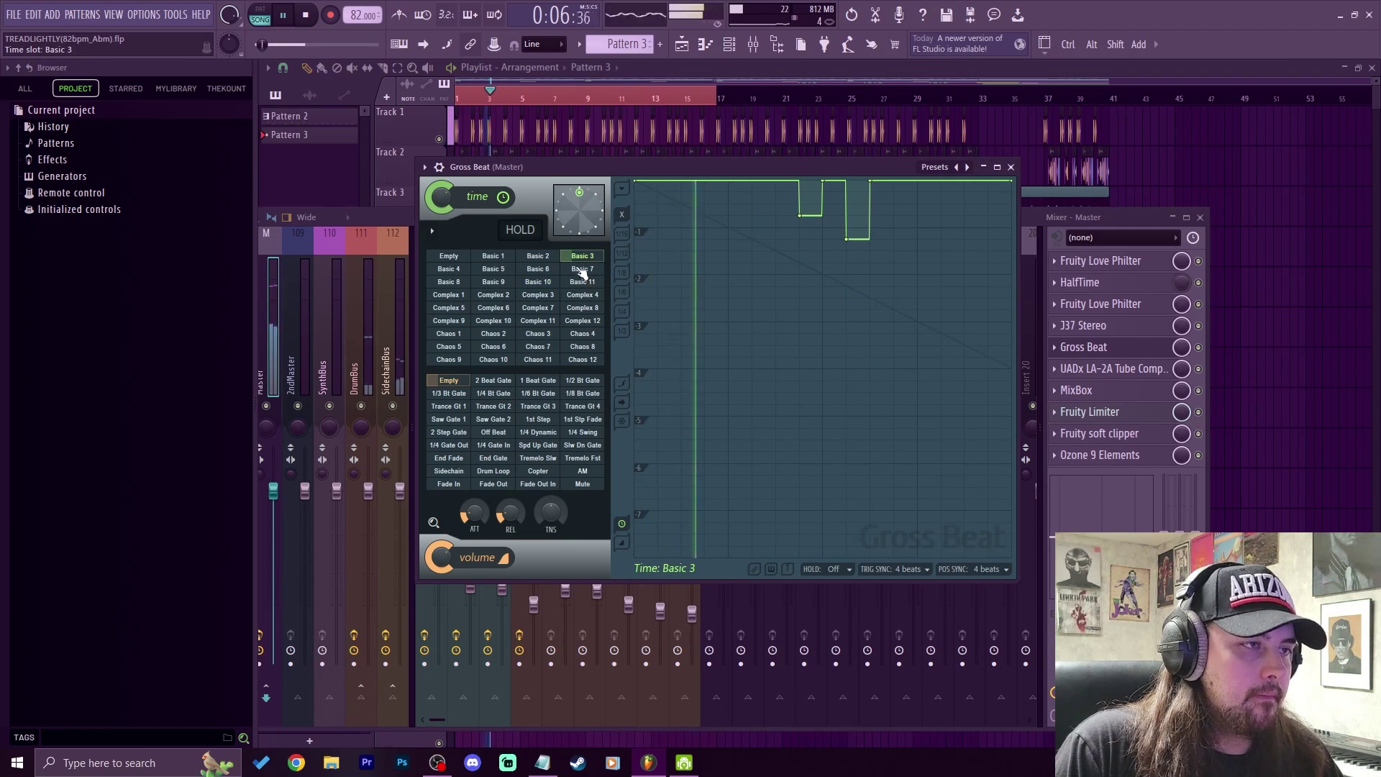
click(584, 269)
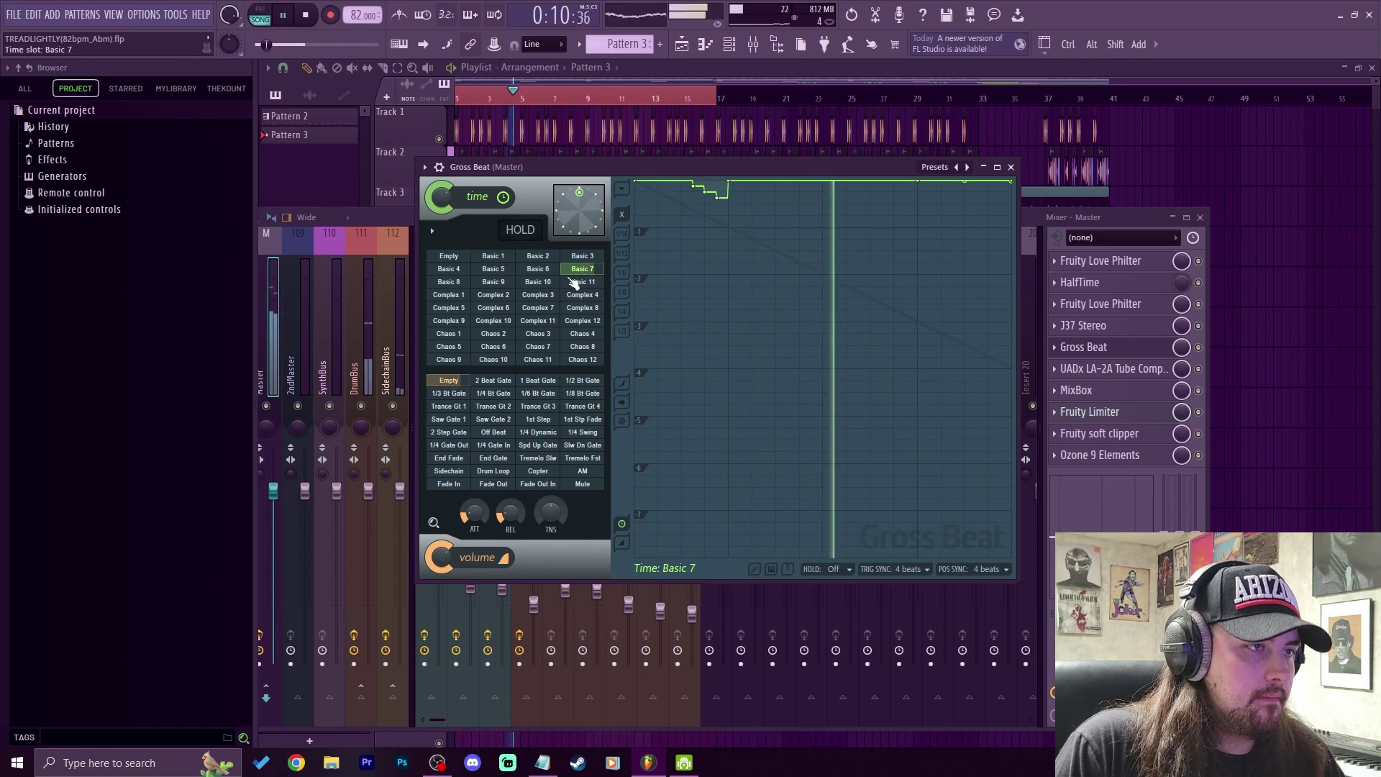
click(582, 257)
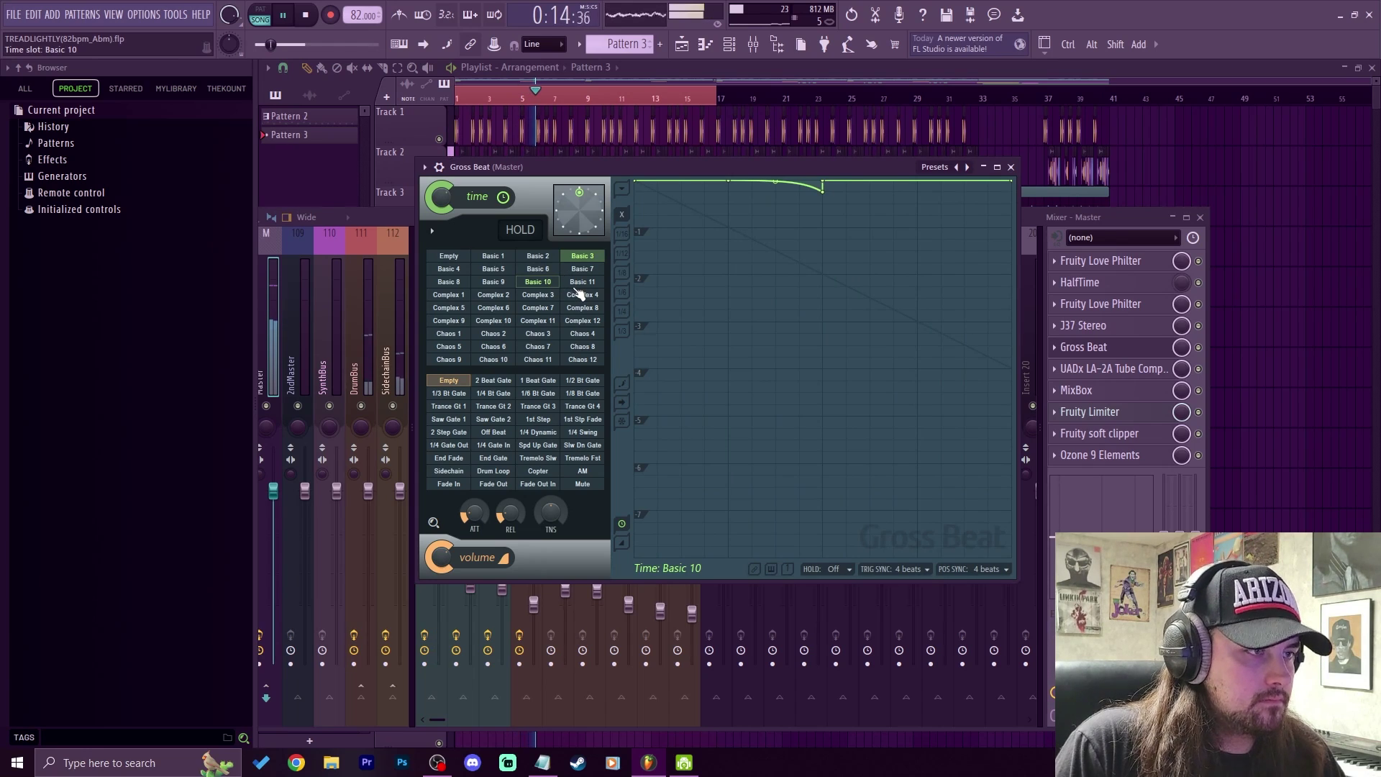
click(575, 286)
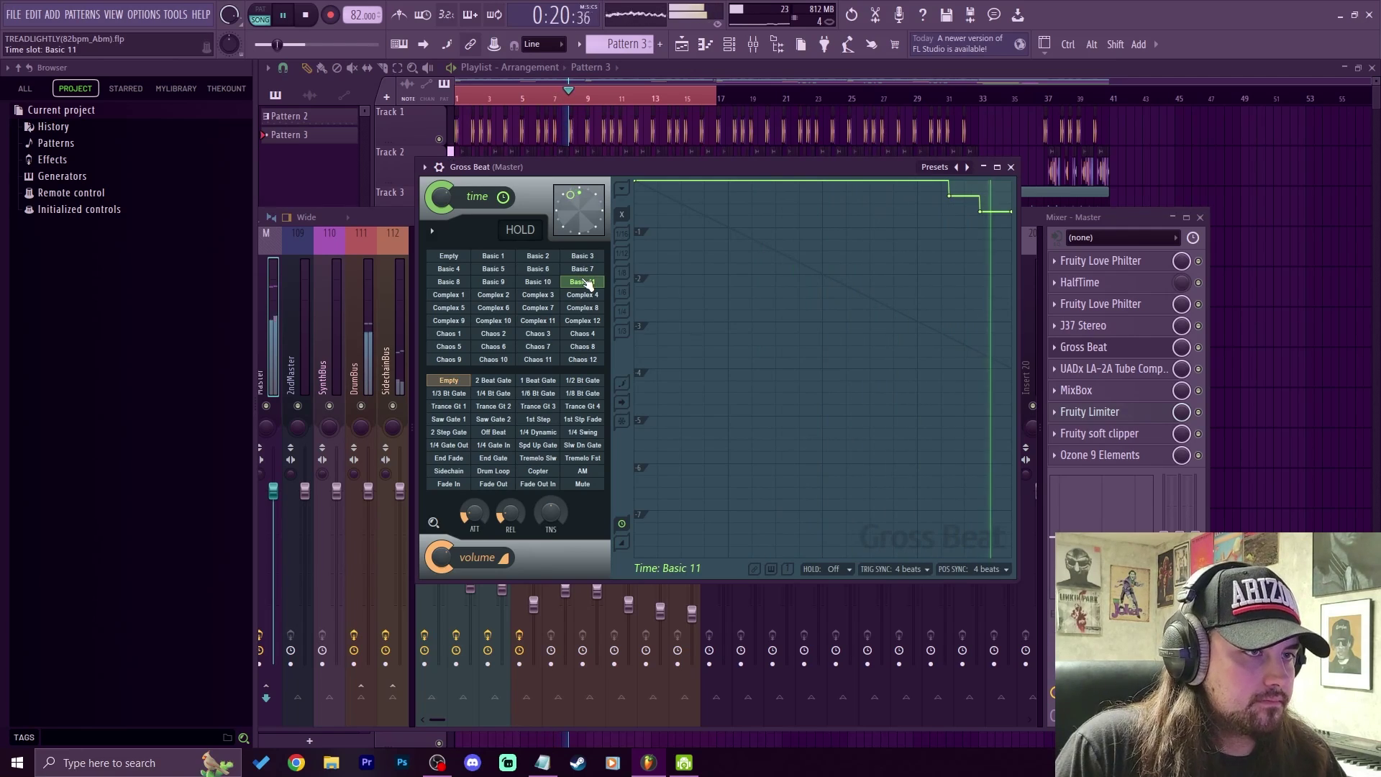
Stop playback, compare Basic 10 and Basic 7 once more, and settle on Basic 3
key(space)
click(584, 257)
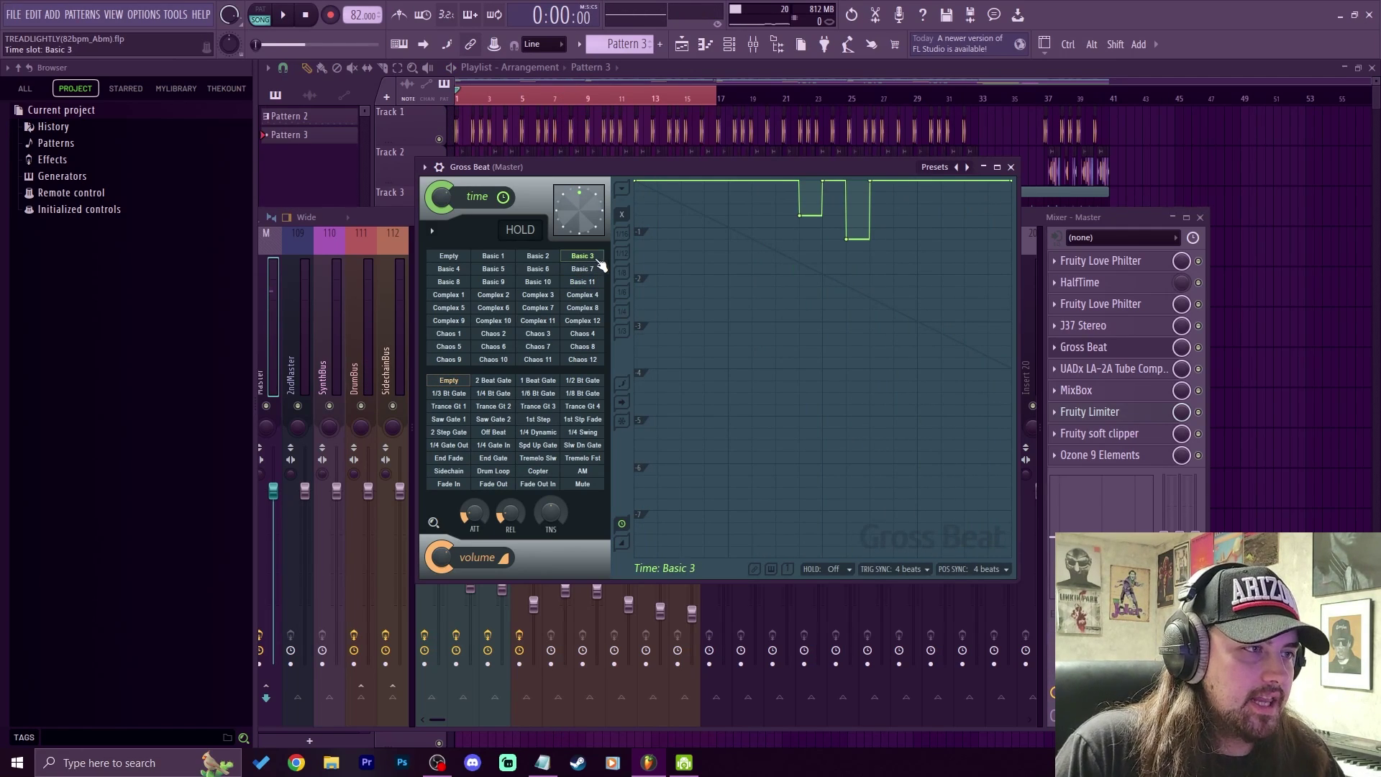
click(539, 283)
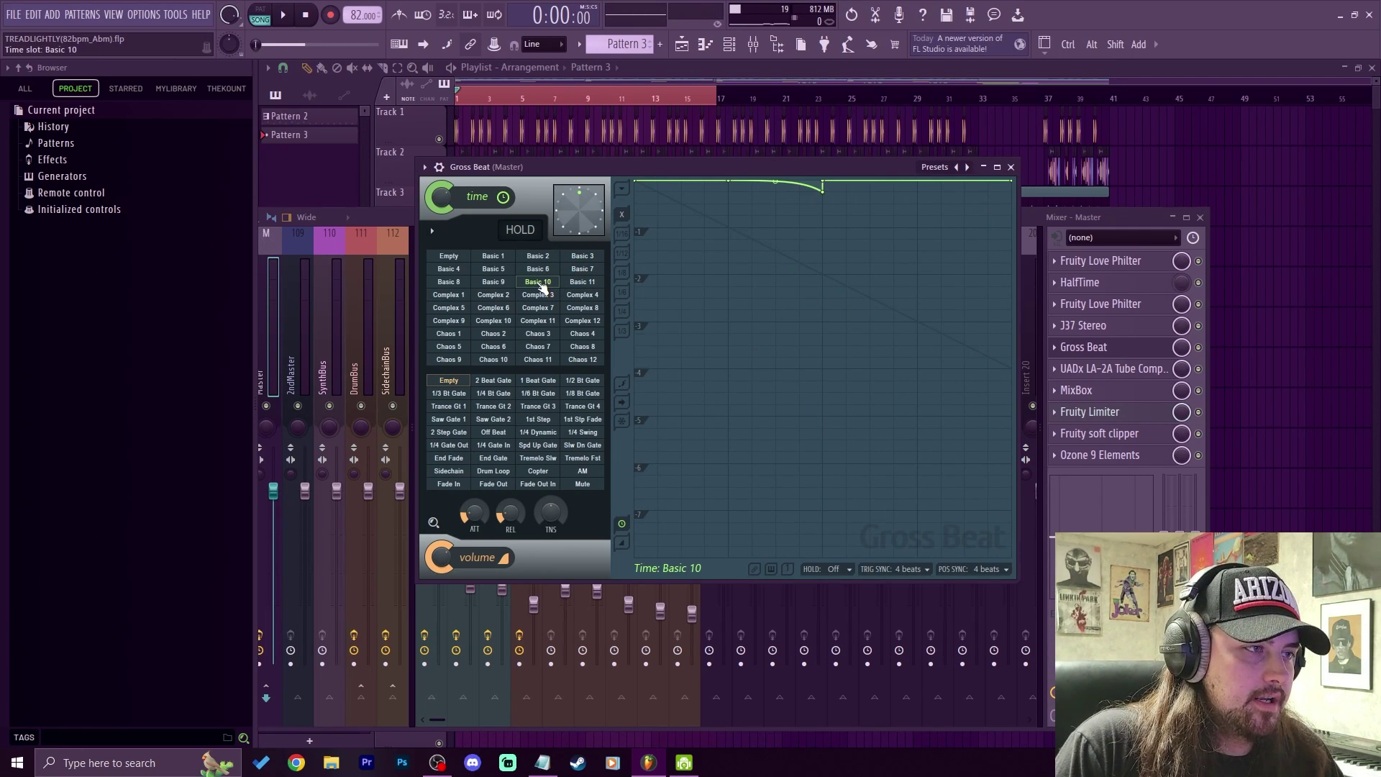
click(580, 257)
click(588, 268)
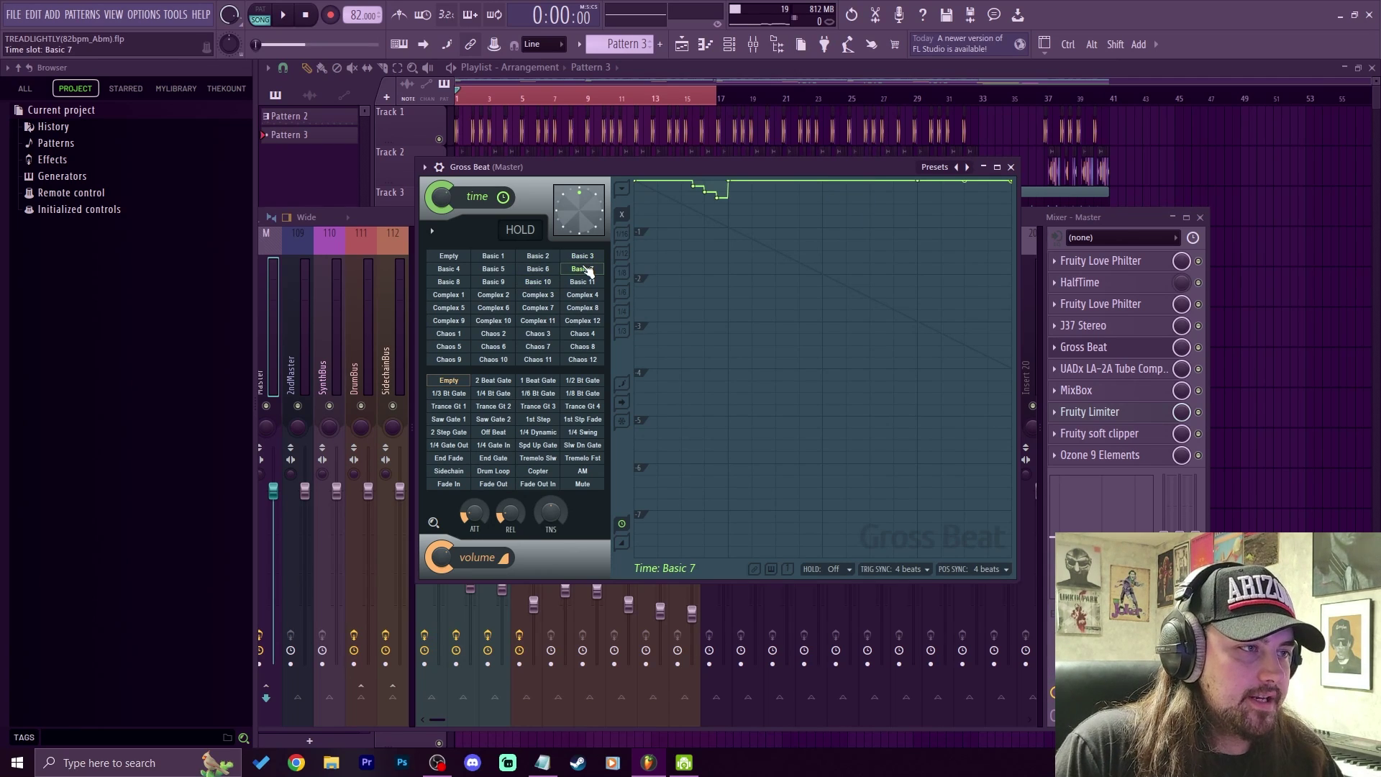
click(596, 258)
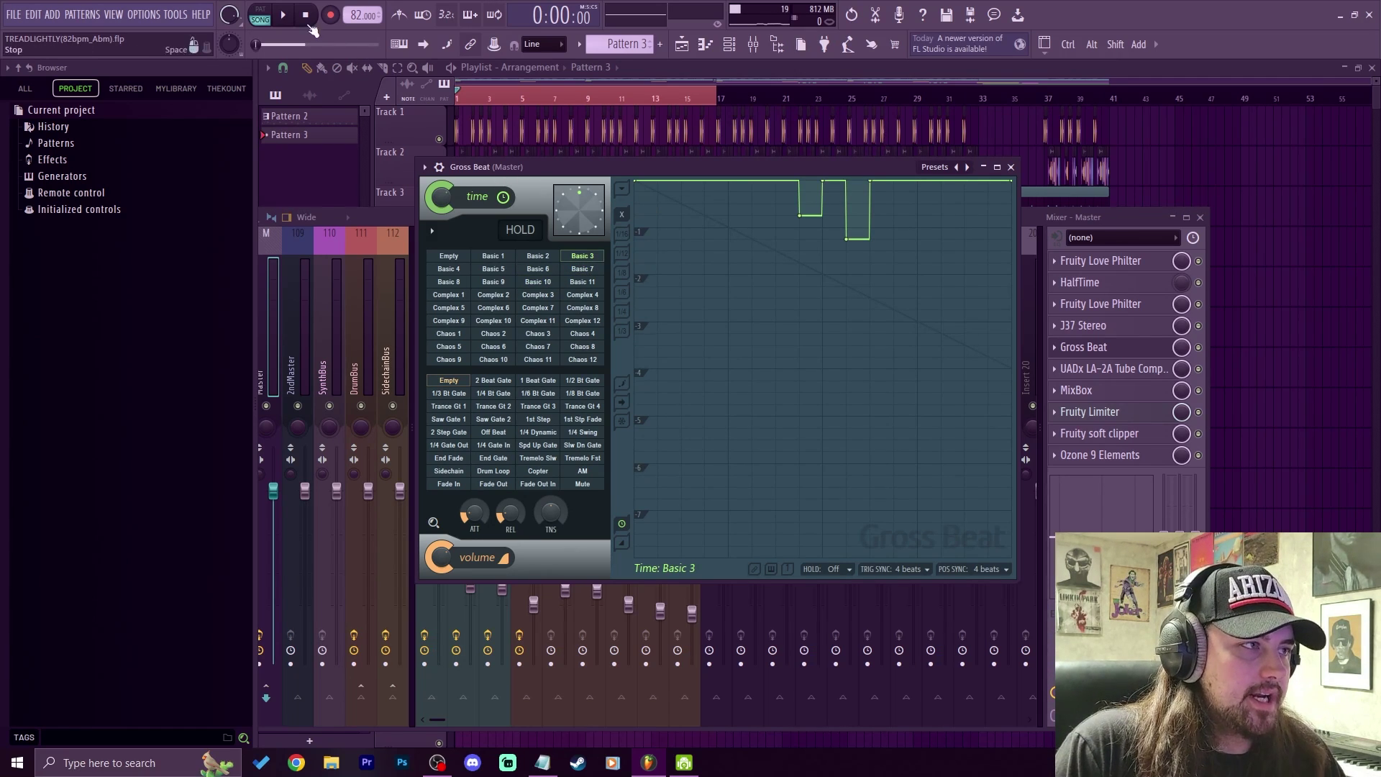
Arm automation-only recording and record Gross Beat switching to Basic 10, Basic 3, then Basic 7
right_click(334, 18)
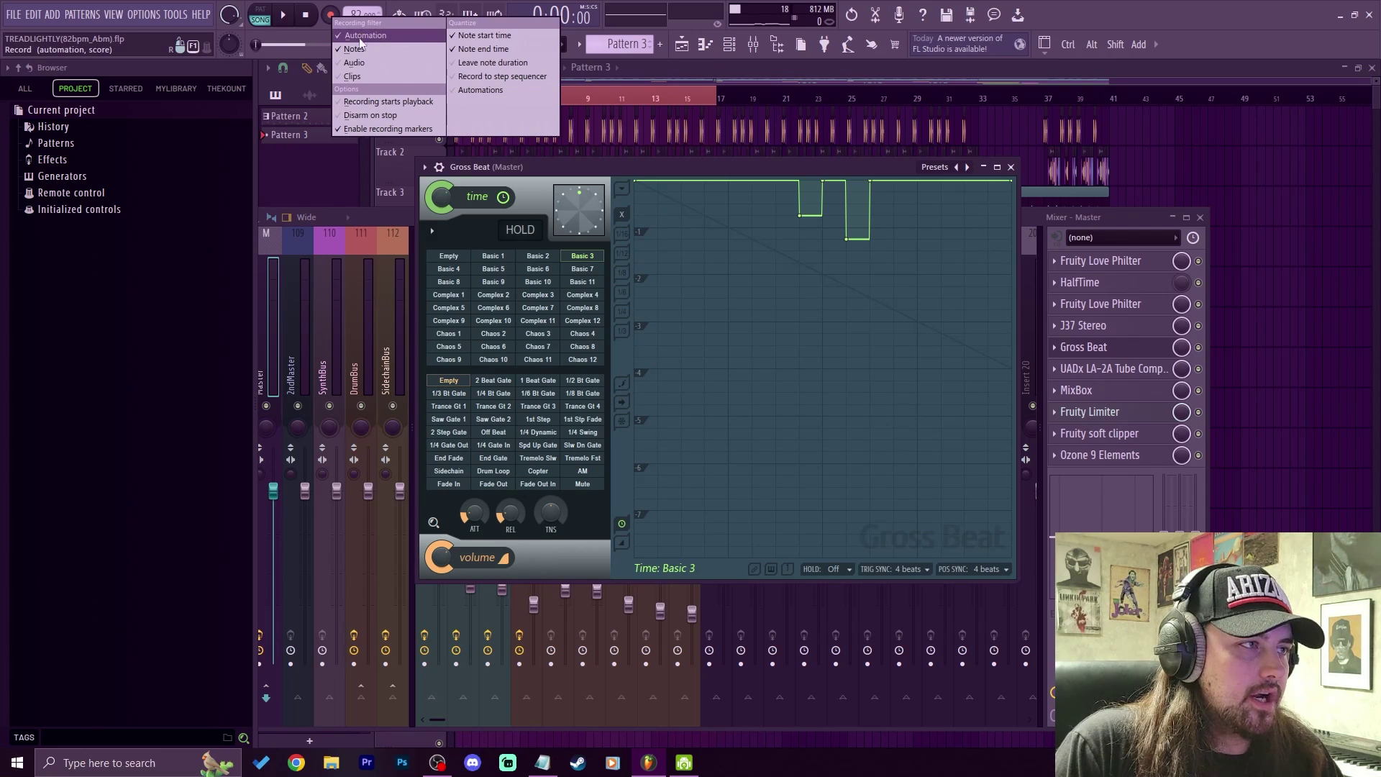
click(328, 17)
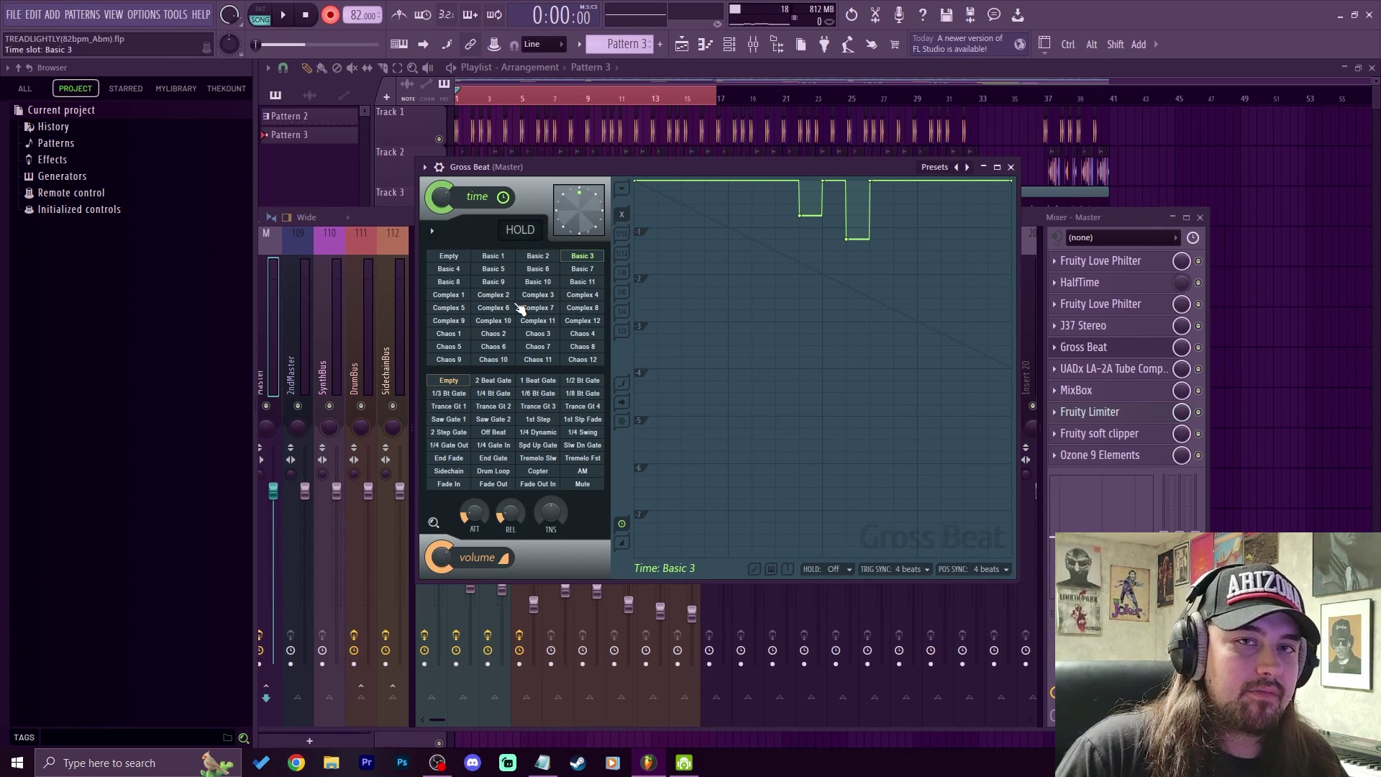
key(space)
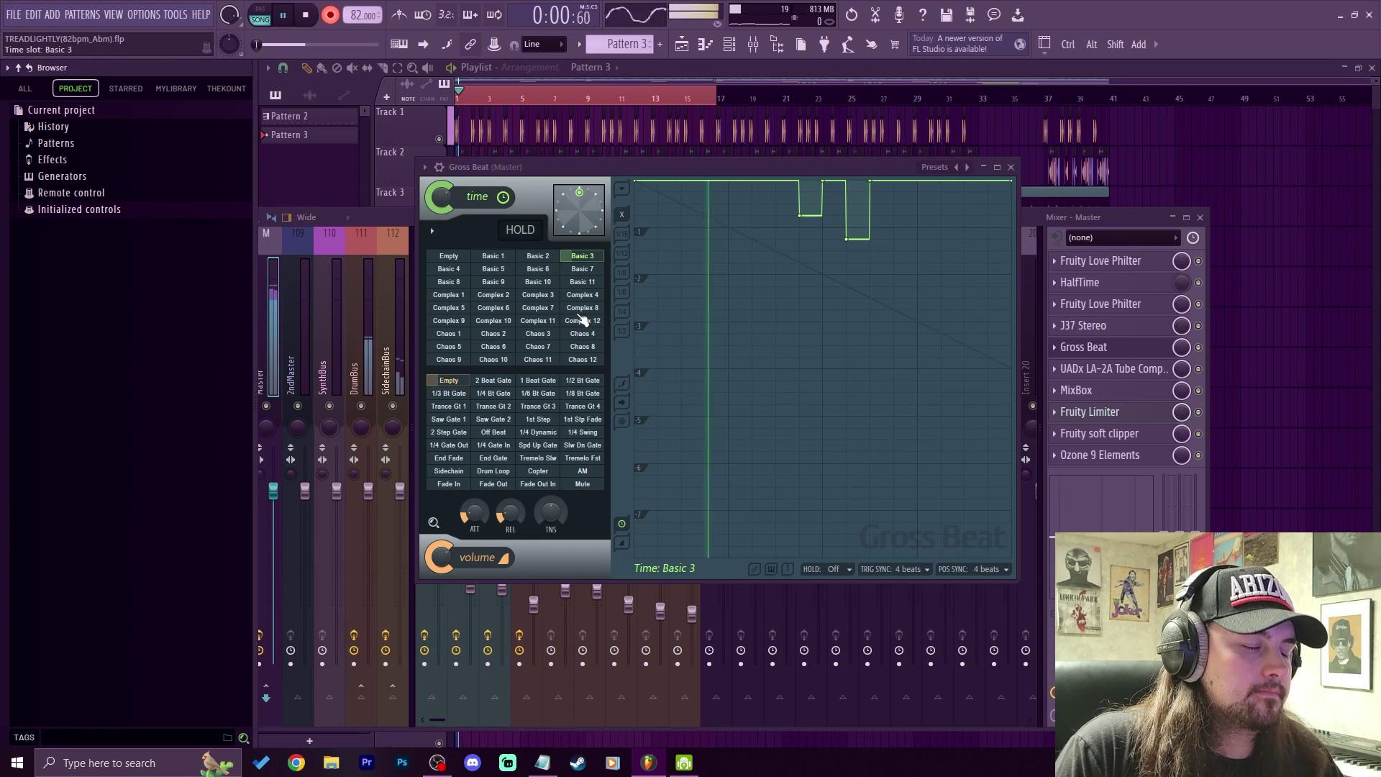
click(538, 281)
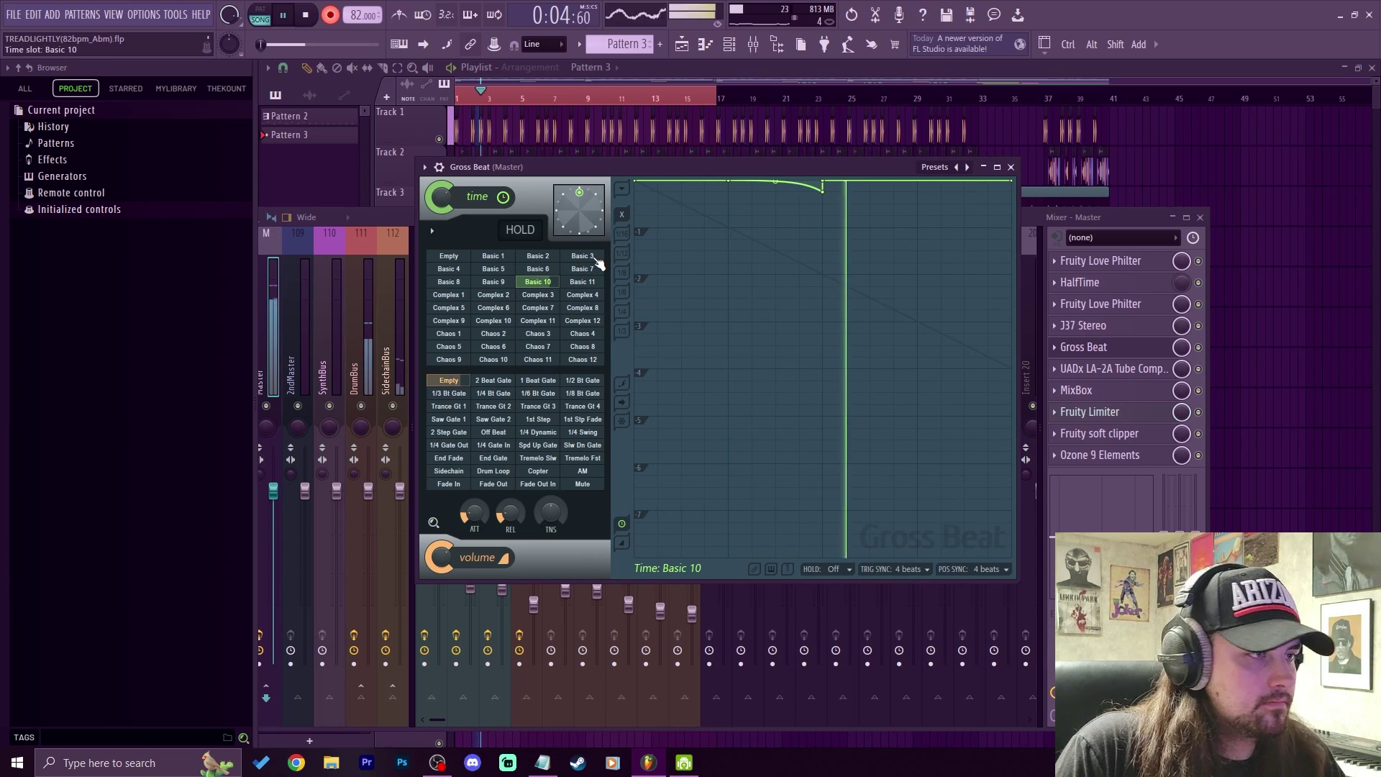
click(596, 259)
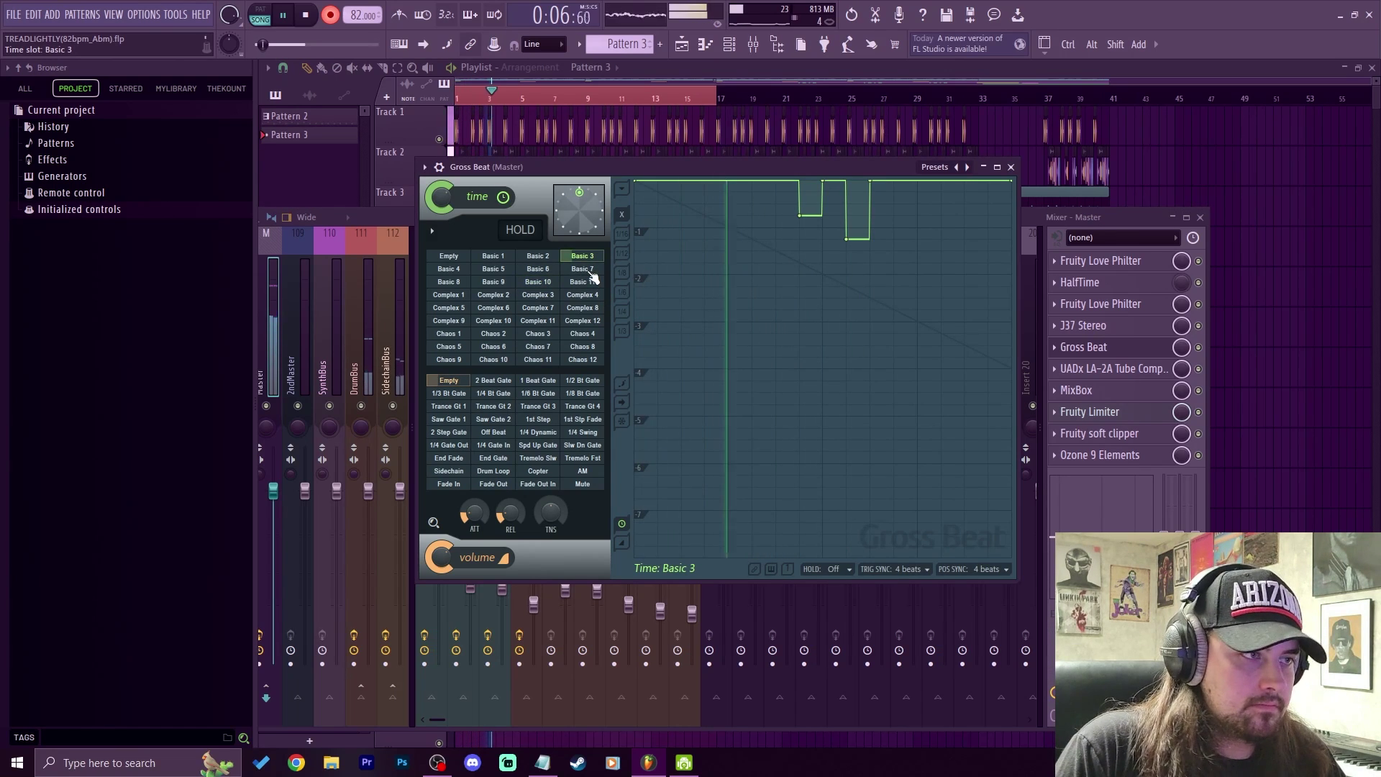
click(591, 274)
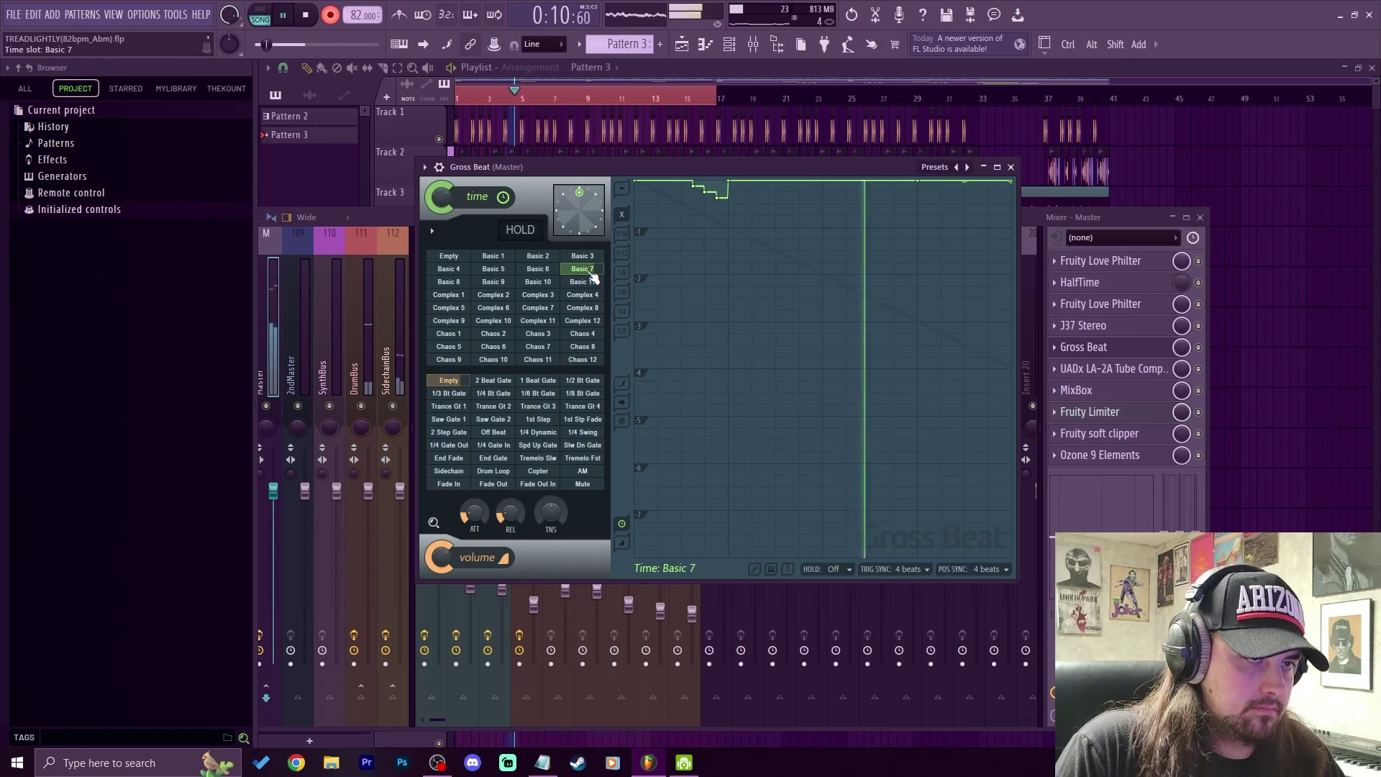
Slice off the excess of Track 11's Pattern 3 clip and paint four 4-bar copies across bars 1–17
key(space)
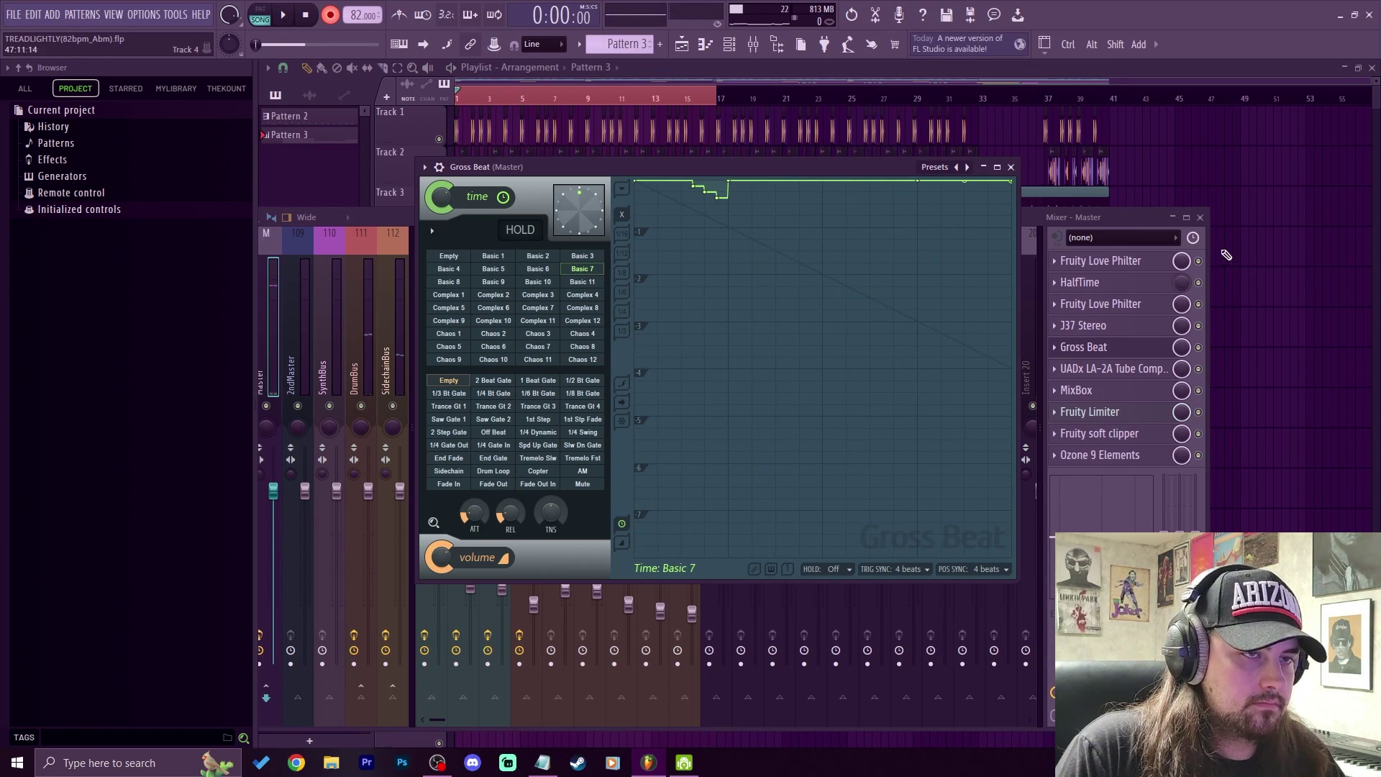
click(1227, 255)
click(522, 542)
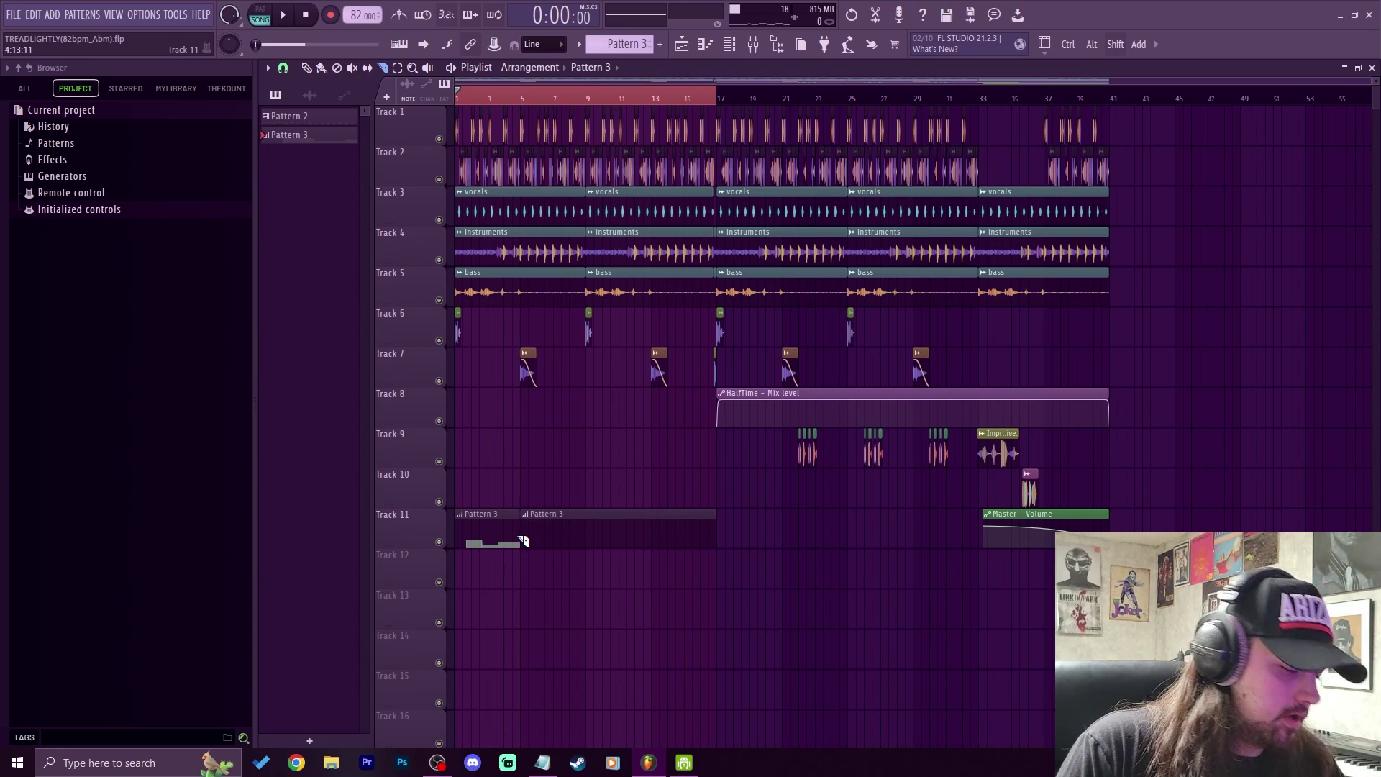
right_click(576, 536)
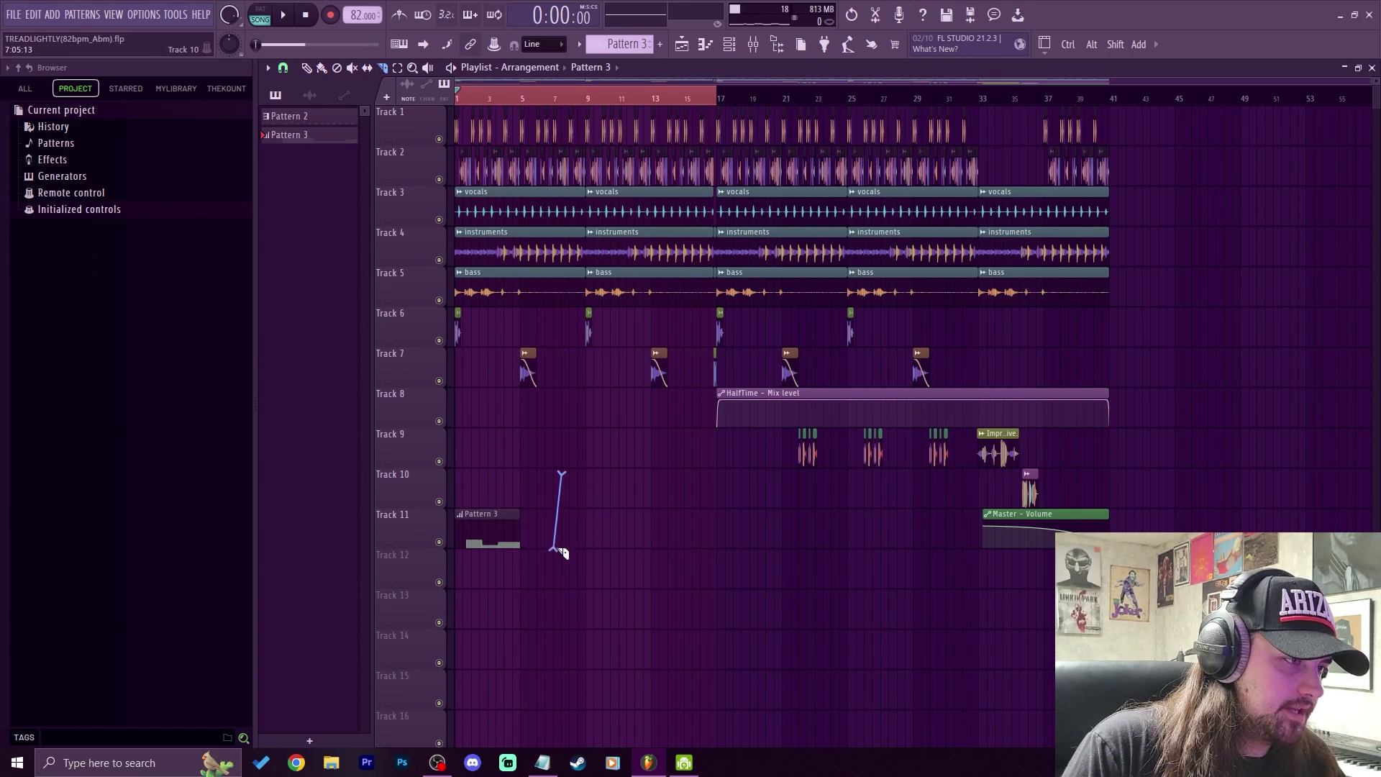
drag(560, 551, 571, 612)
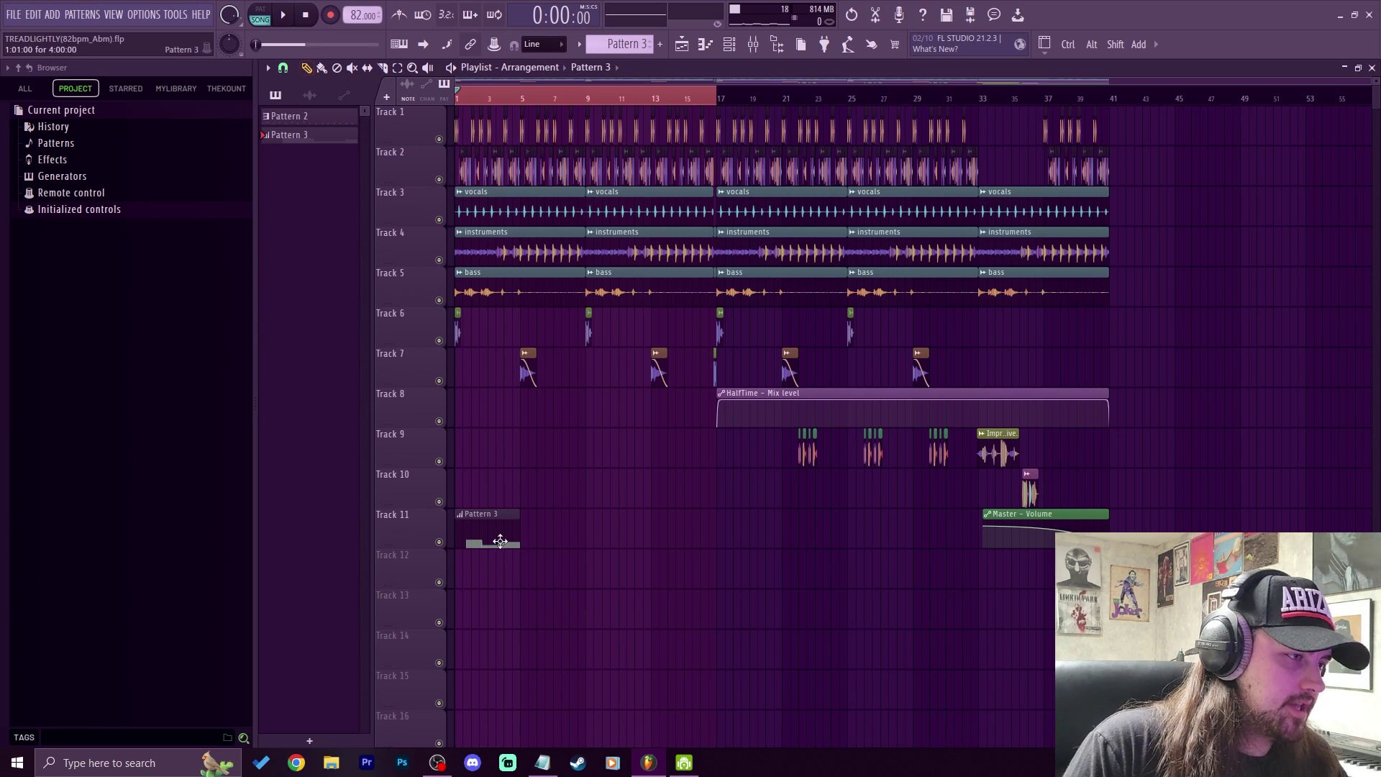
click(529, 536)
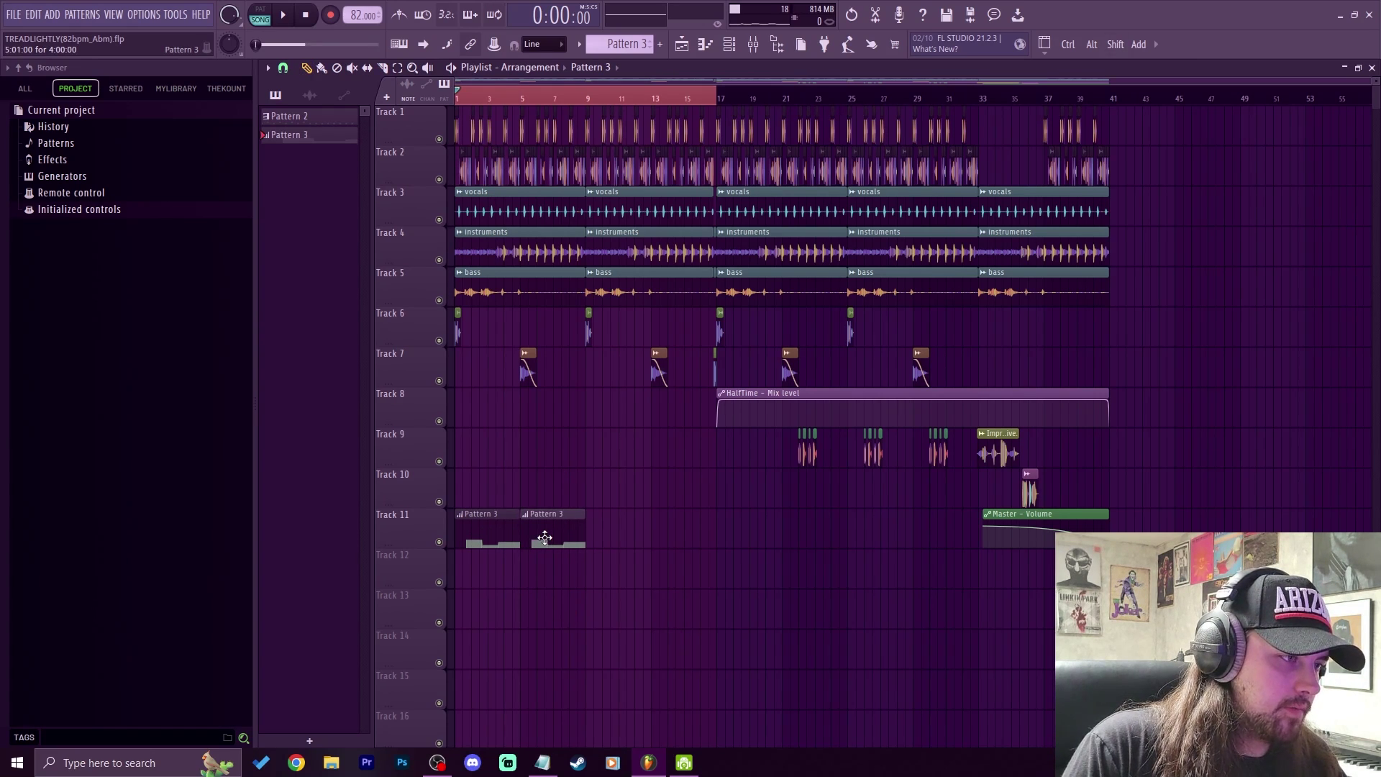
mouse_move(560, 522)
mouse_down()
mouse_move(692, 537)
mouse_move(669, 536)
mouse_up()
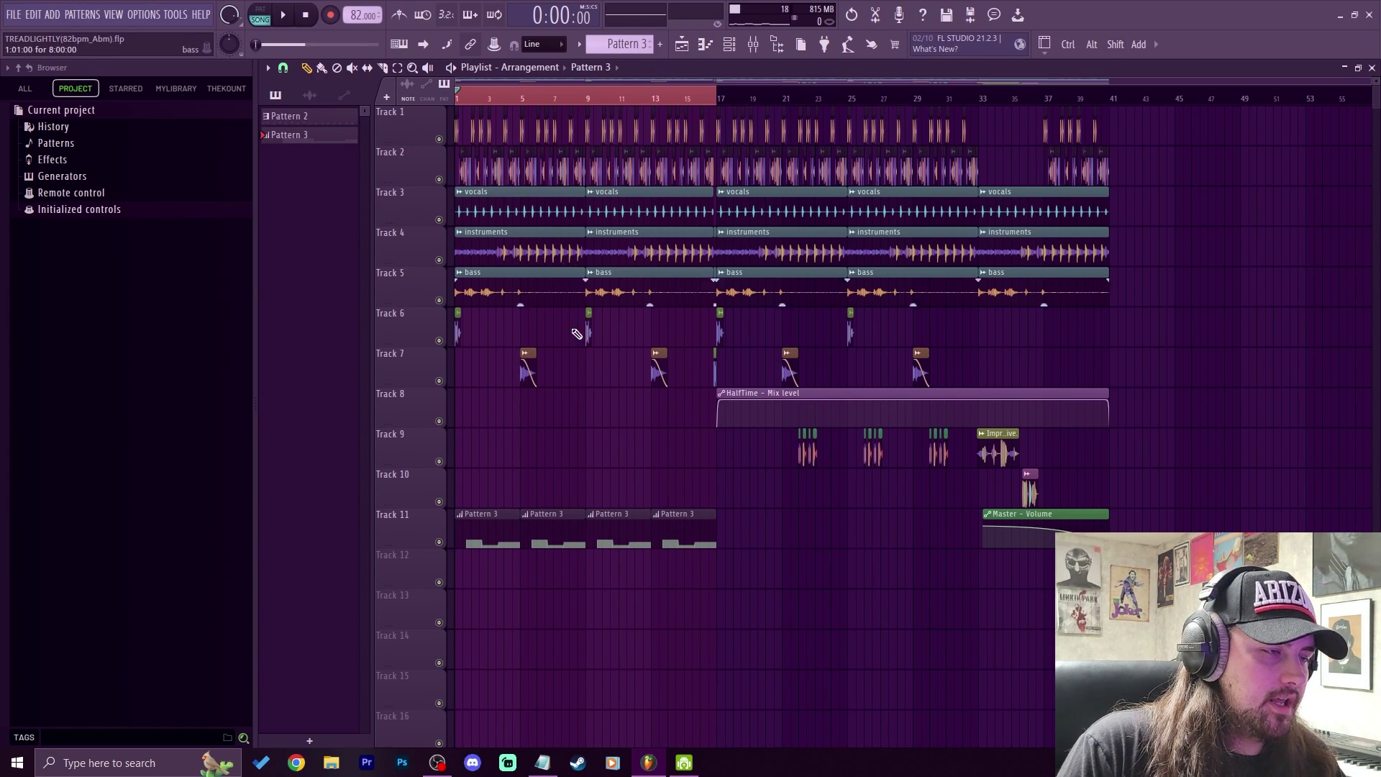
Set Gross Beat's mix level to 0% and create an automation clip for it
click(753, 46)
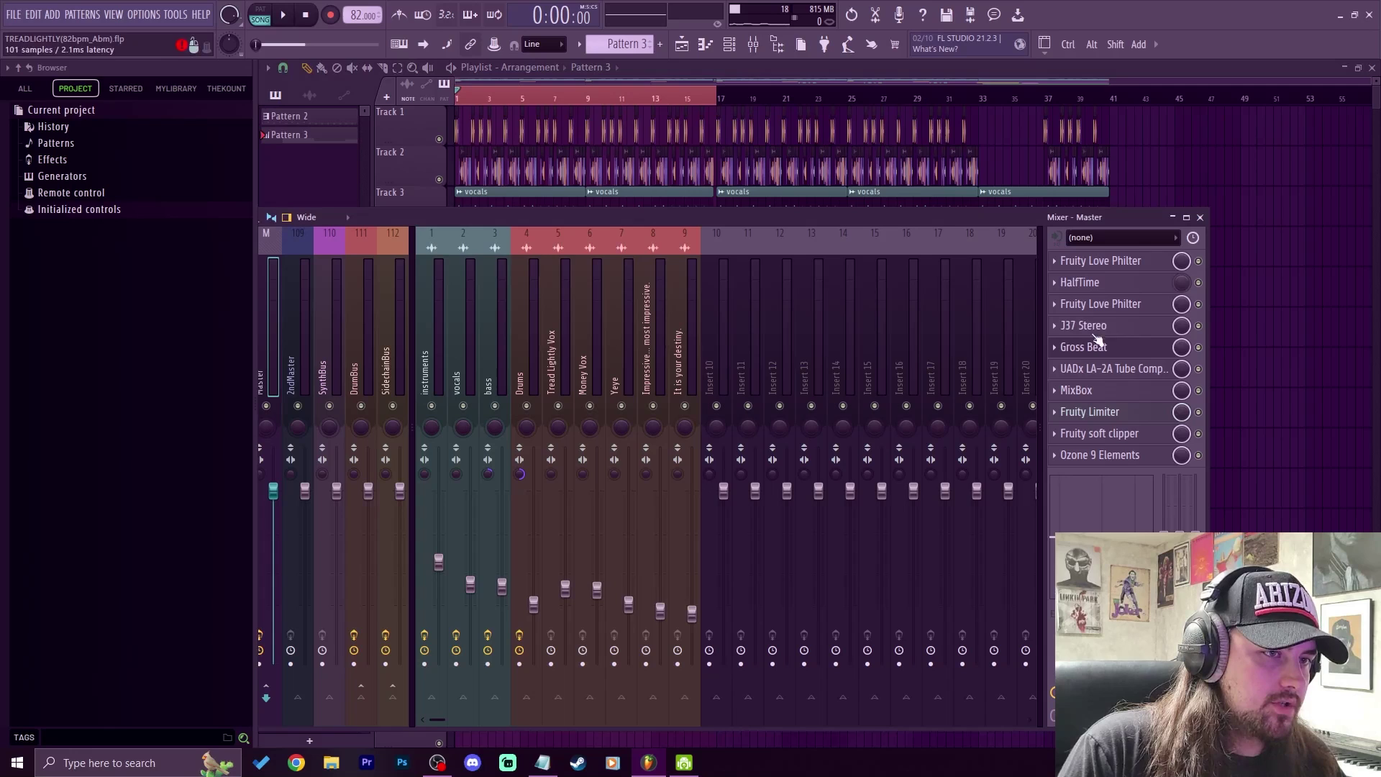
drag(908, 217, 519, 188)
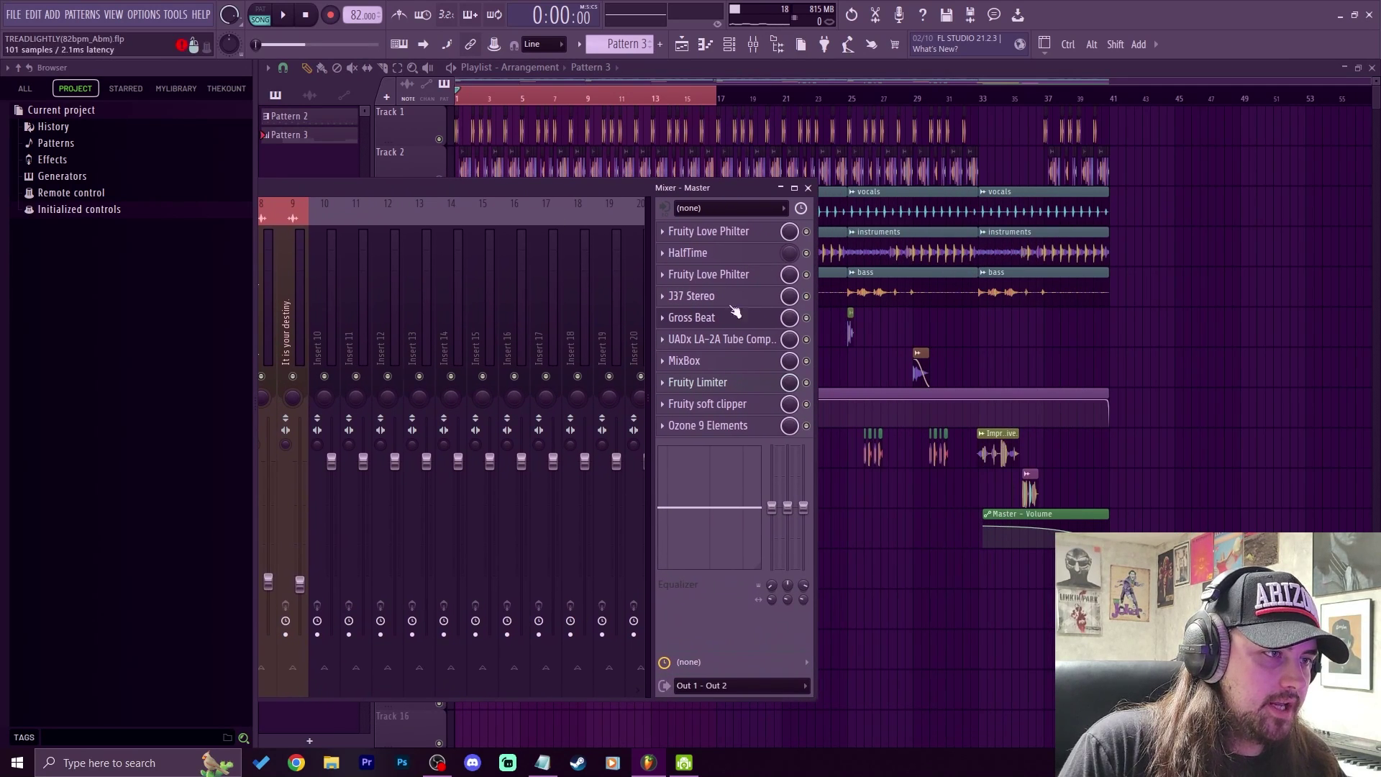
drag(792, 318, 790, 319)
right_click(790, 319)
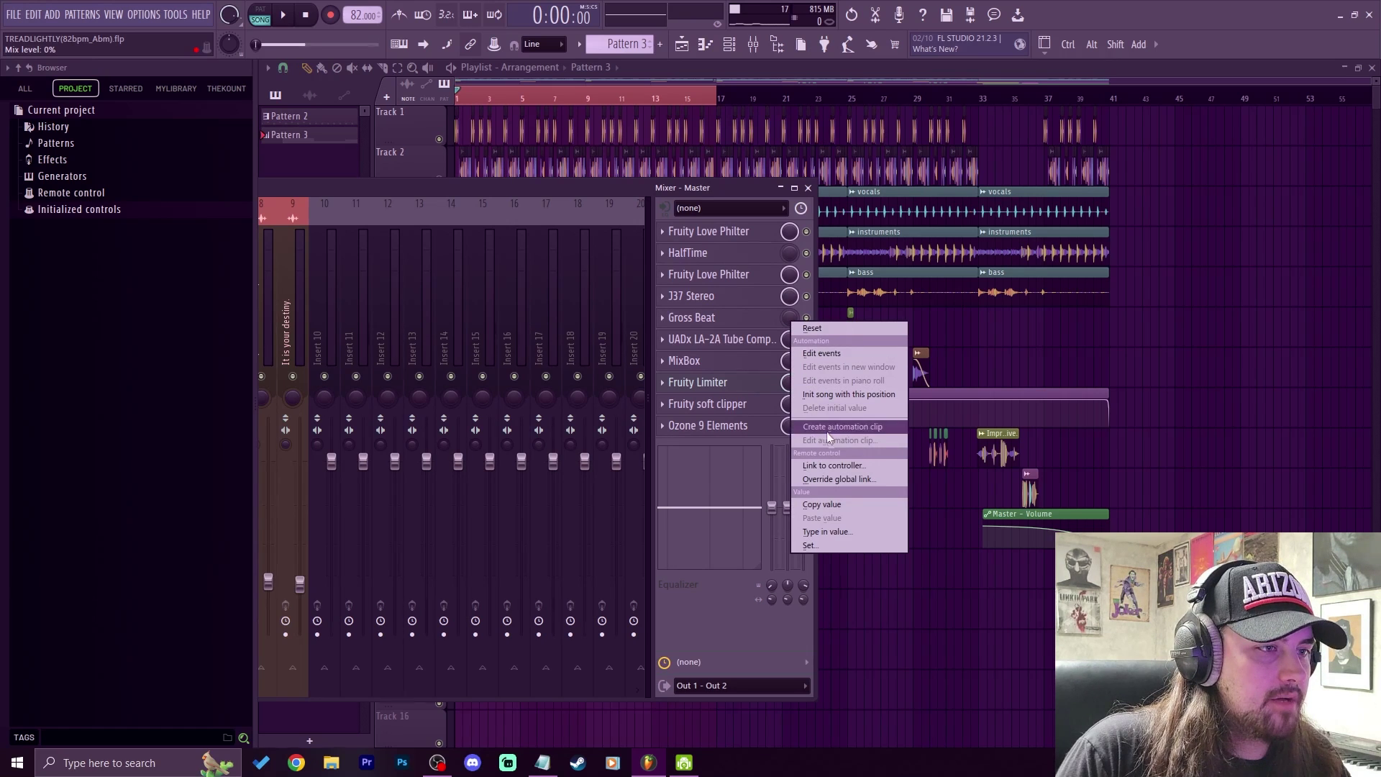
click(849, 426)
Raise the mix automation clip's start and end points, then play the song to hear it
key(F9)
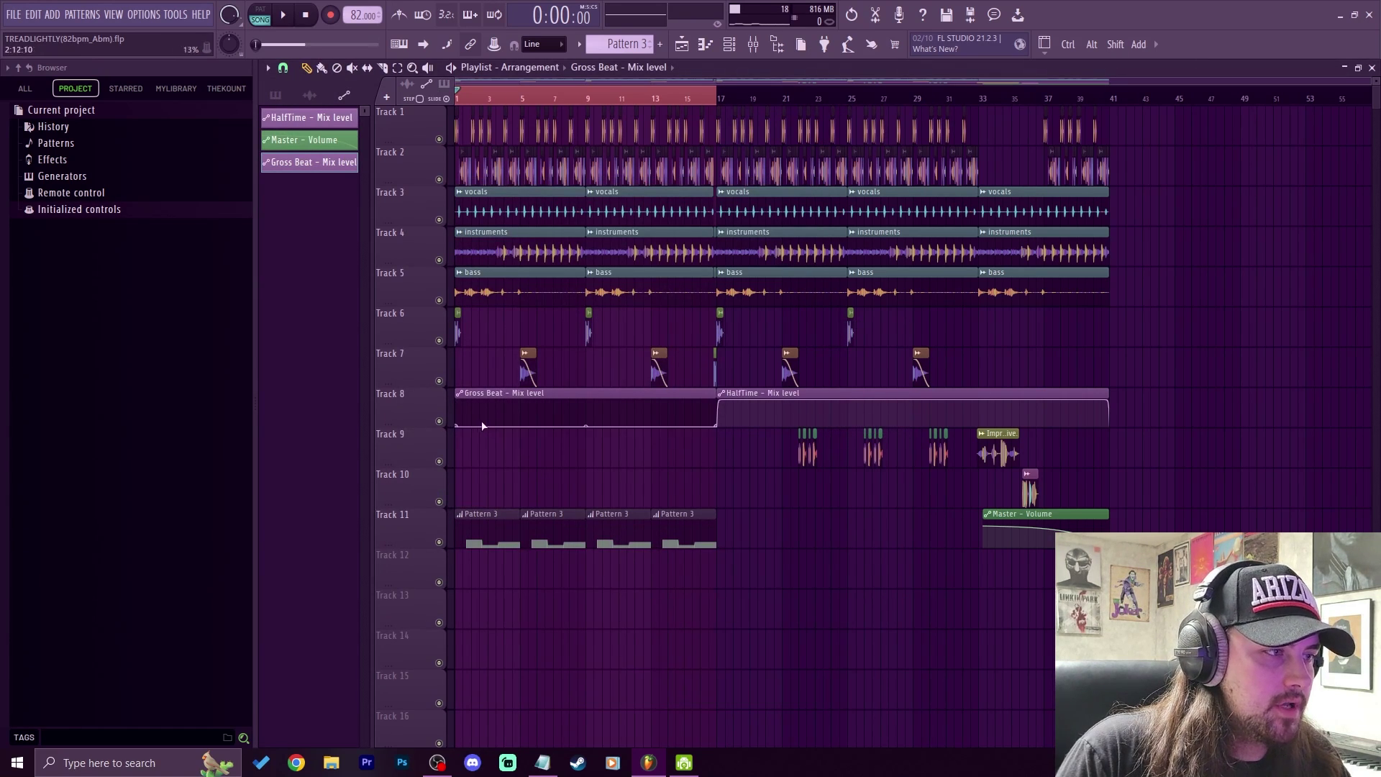
scroll(472, 106, up, 3)
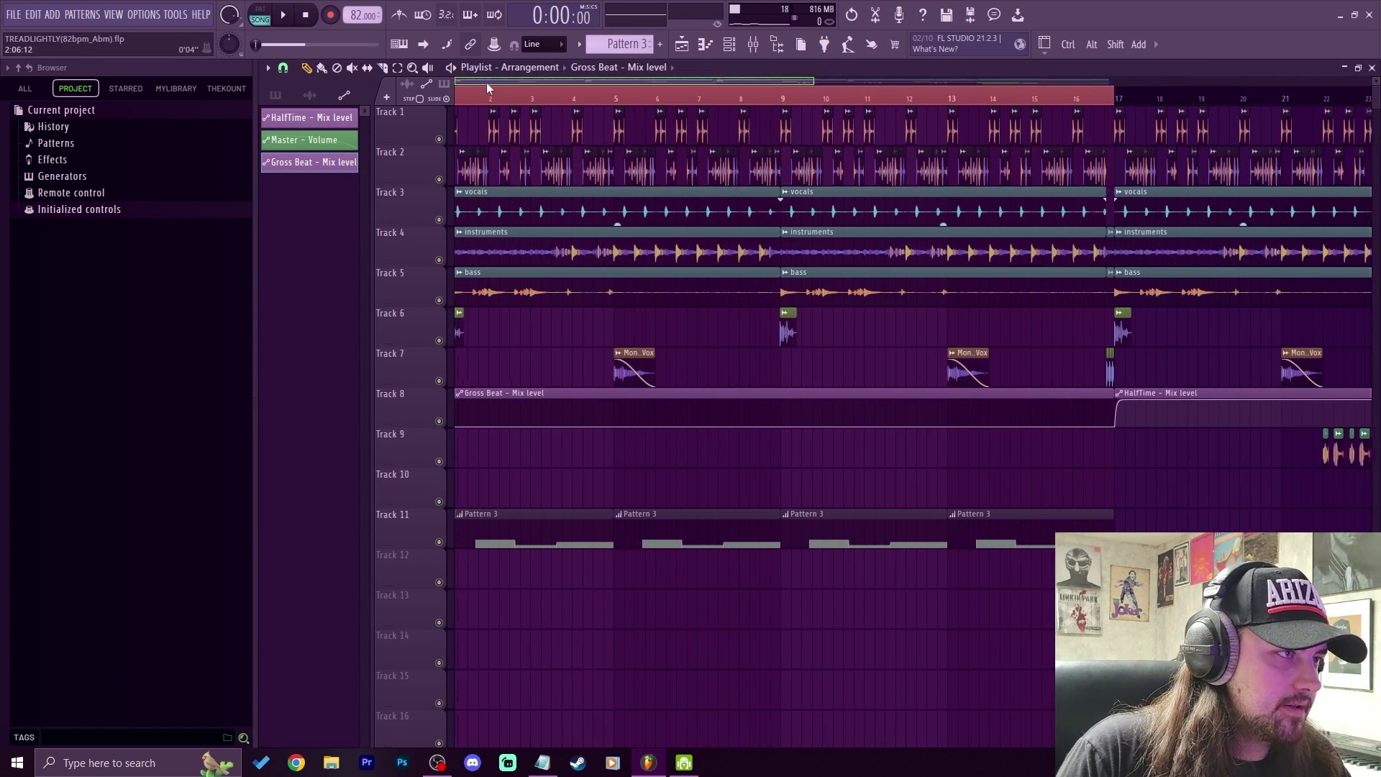
drag(465, 412, 465, 392)
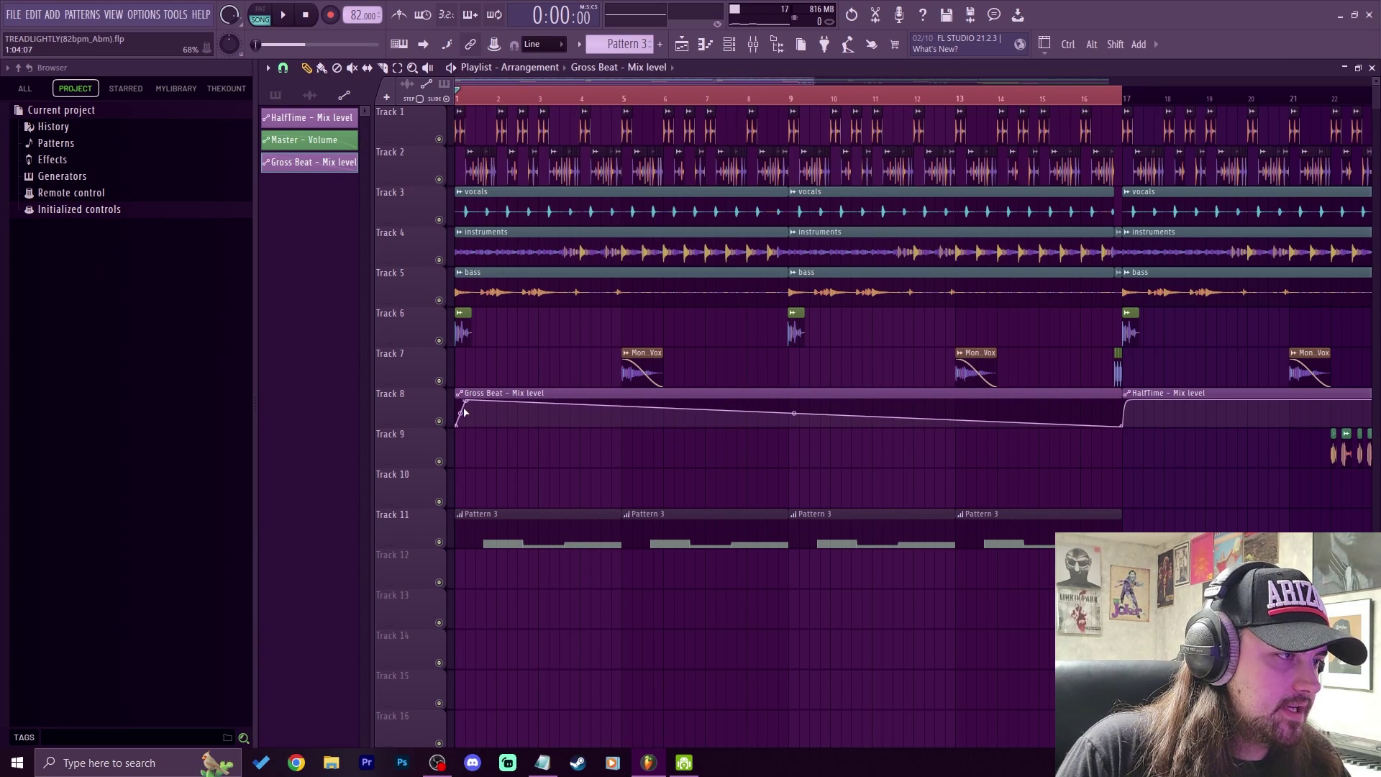
drag(1120, 424, 1119, 397)
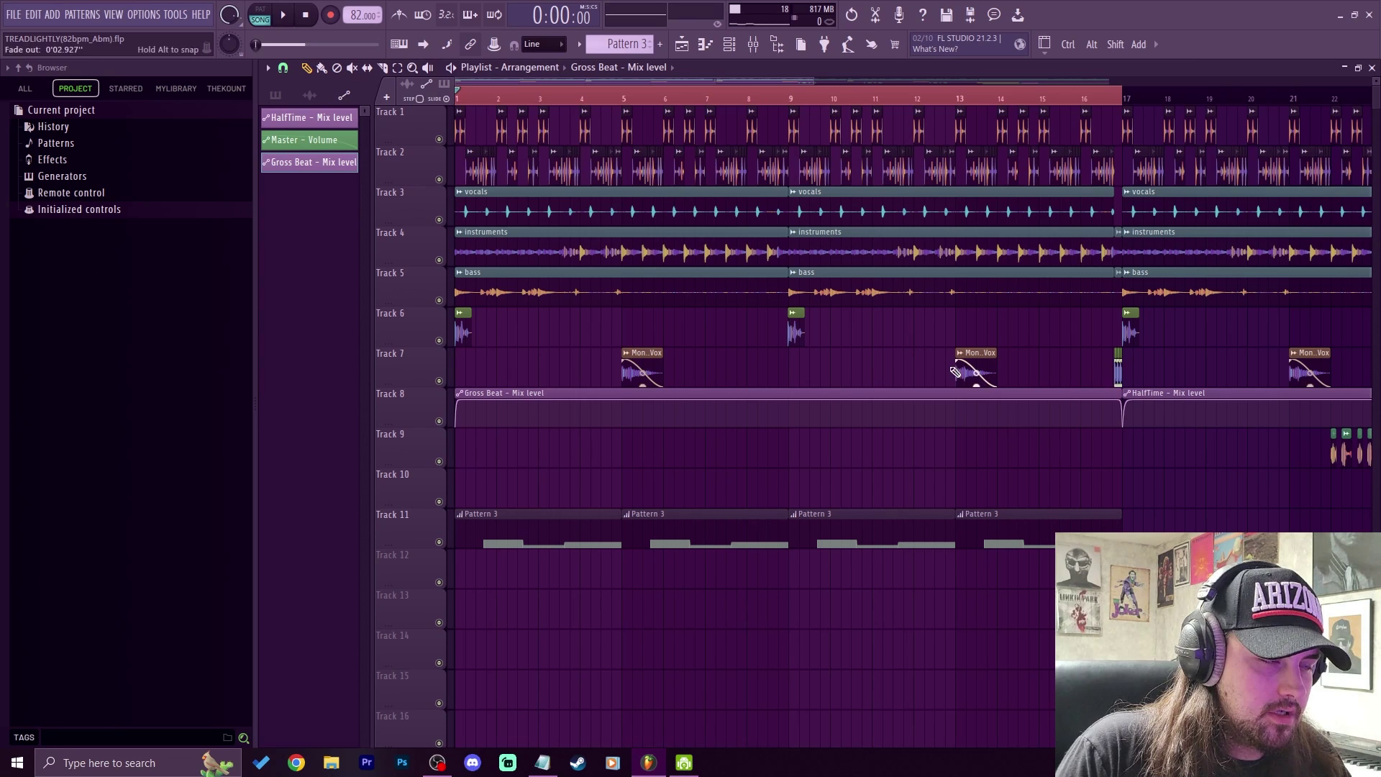
scroll(755, 103, down, 2)
scroll(755, 103, down, 2)
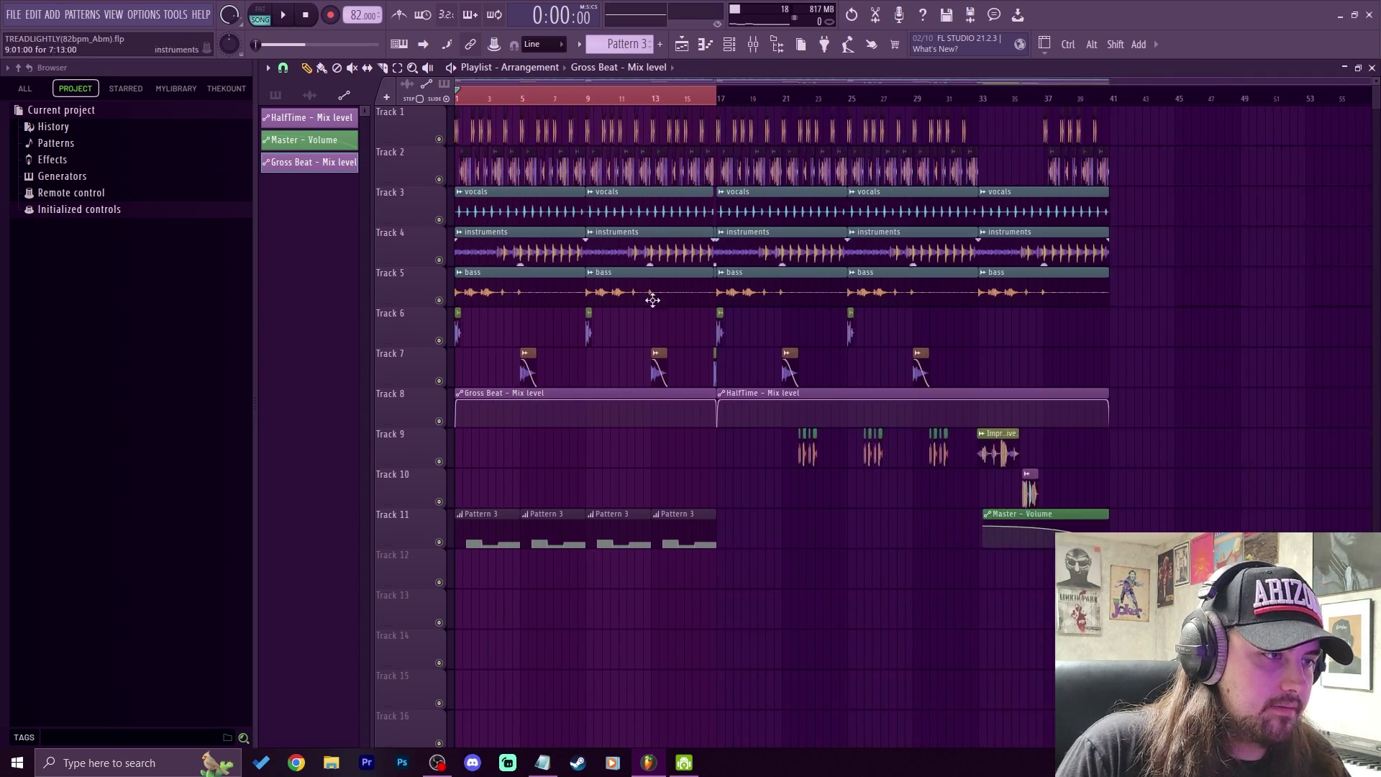
key(space)
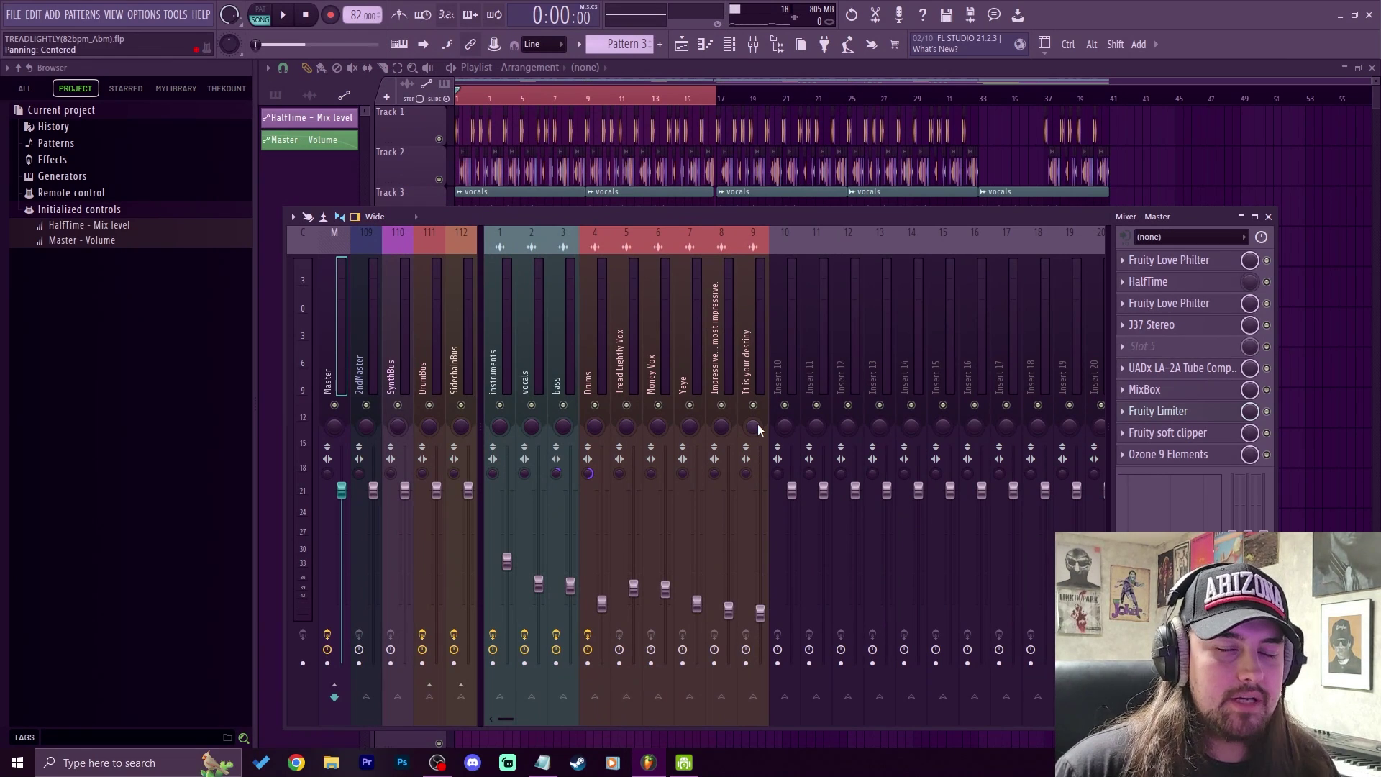
Add Gross Beat back to the master's fifth slot with the Momentary preset and Slow Tripplet pattern
click(1154, 349)
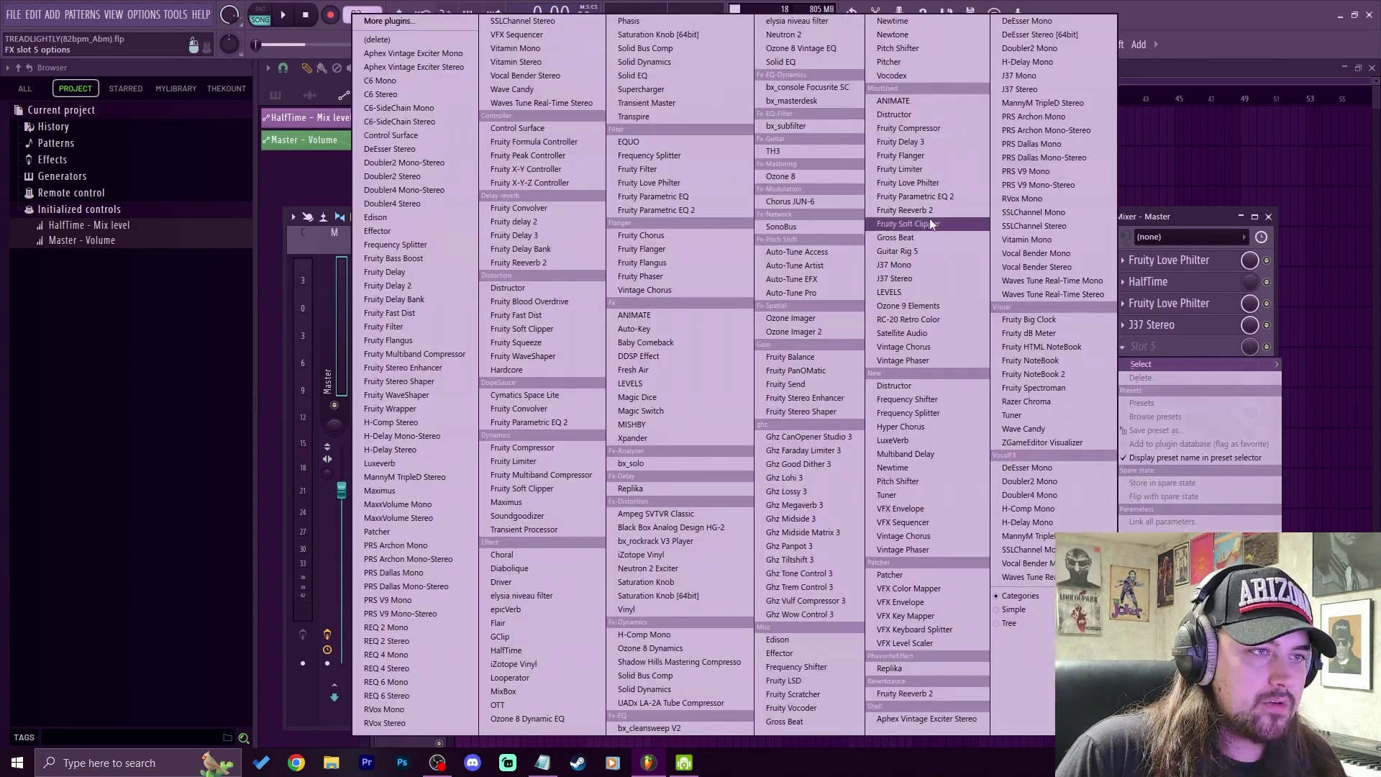
click(909, 232)
click(935, 168)
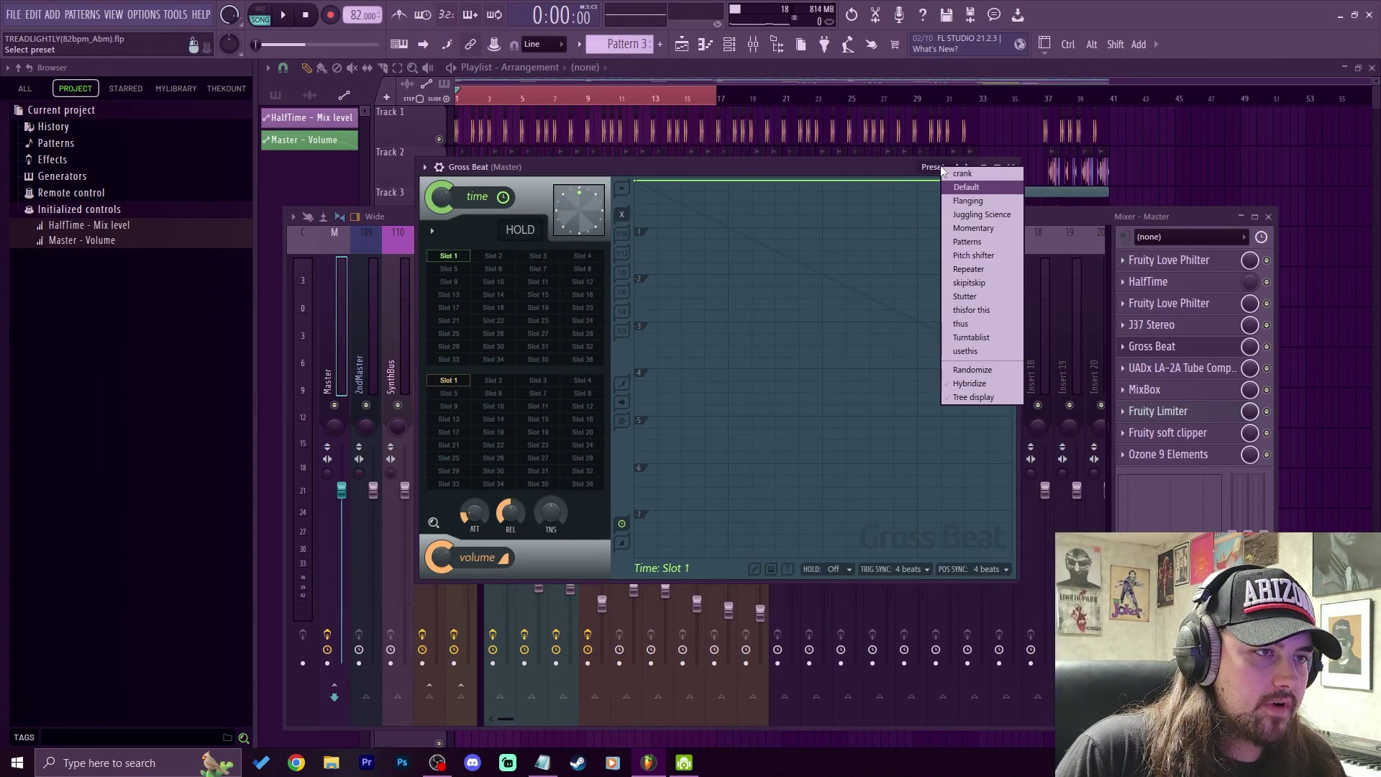
click(975, 229)
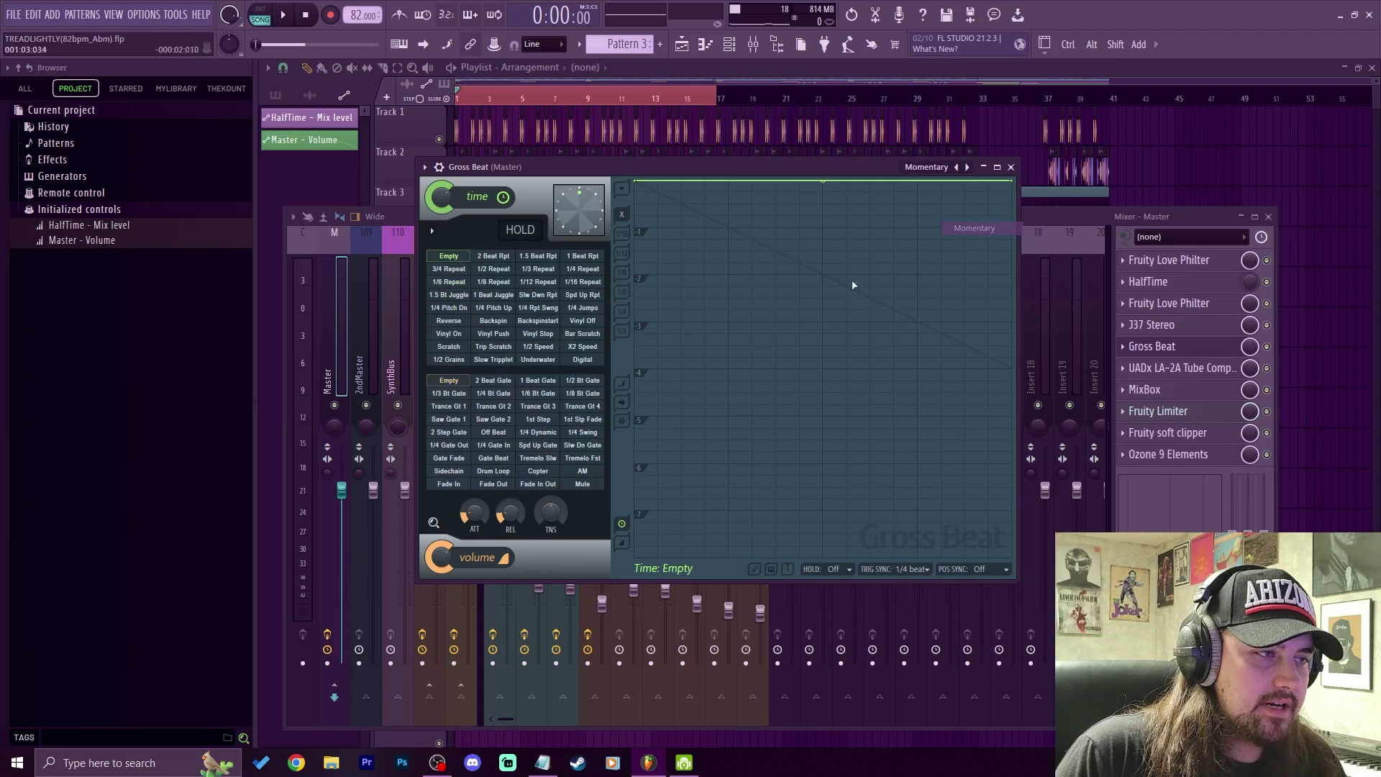
click(506, 362)
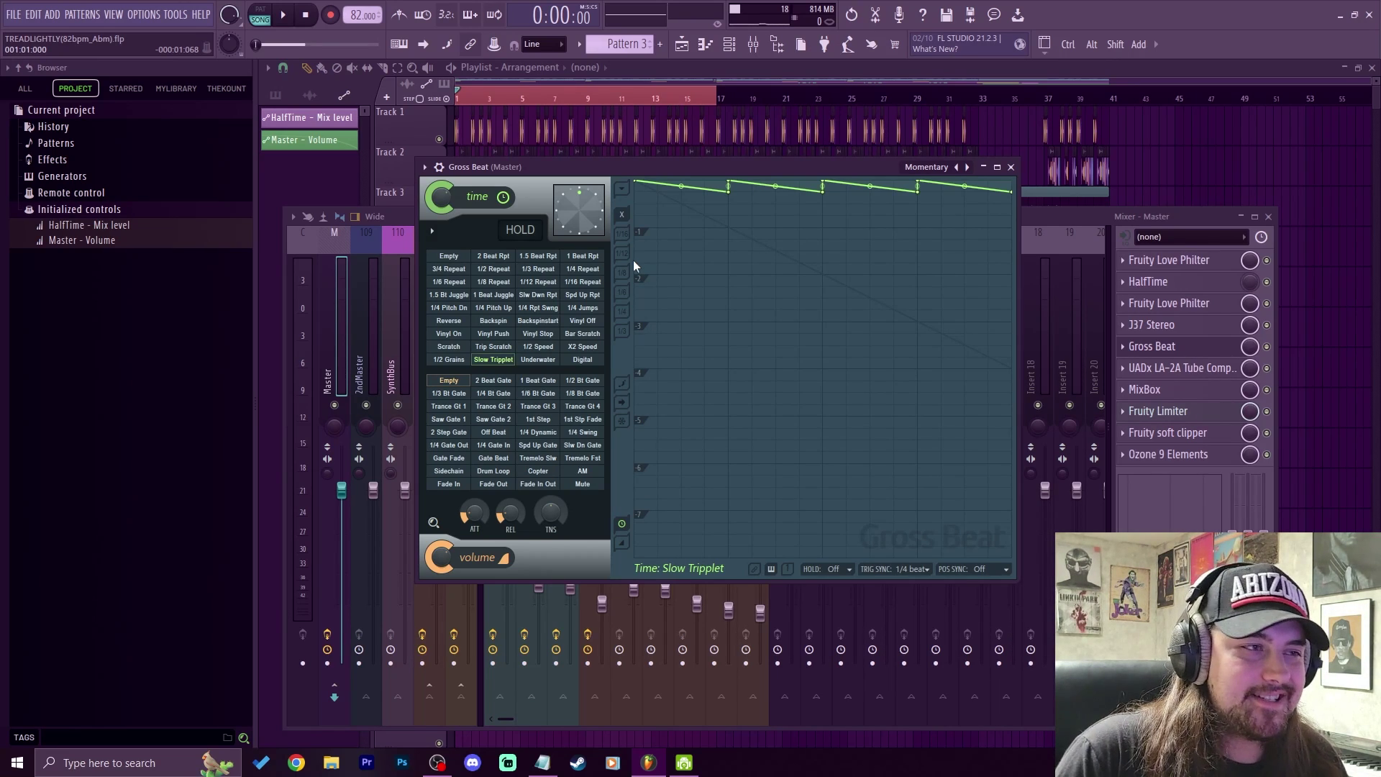
Start playback and select the vocals clip on Track 3 and the instruments clip on Track 4
key(space)
click(663, 67)
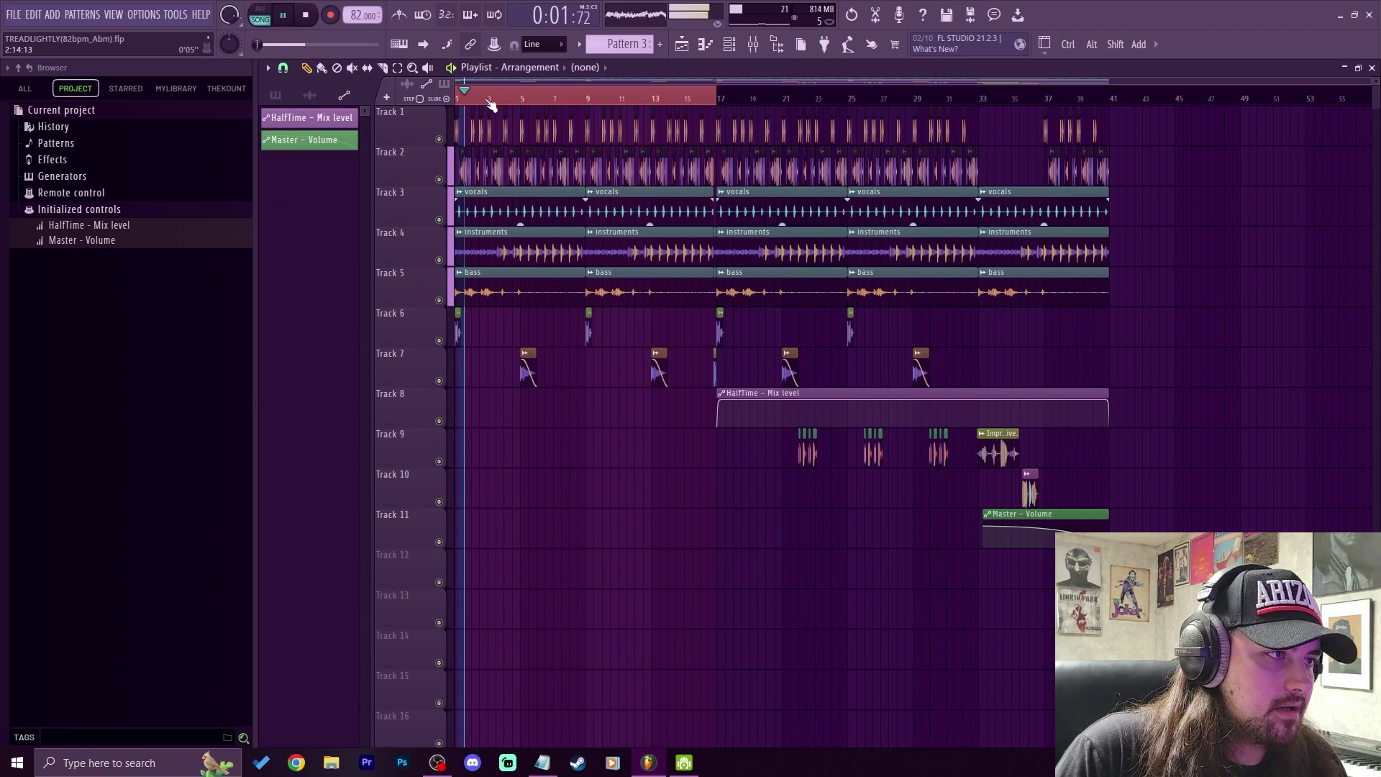
click(485, 210)
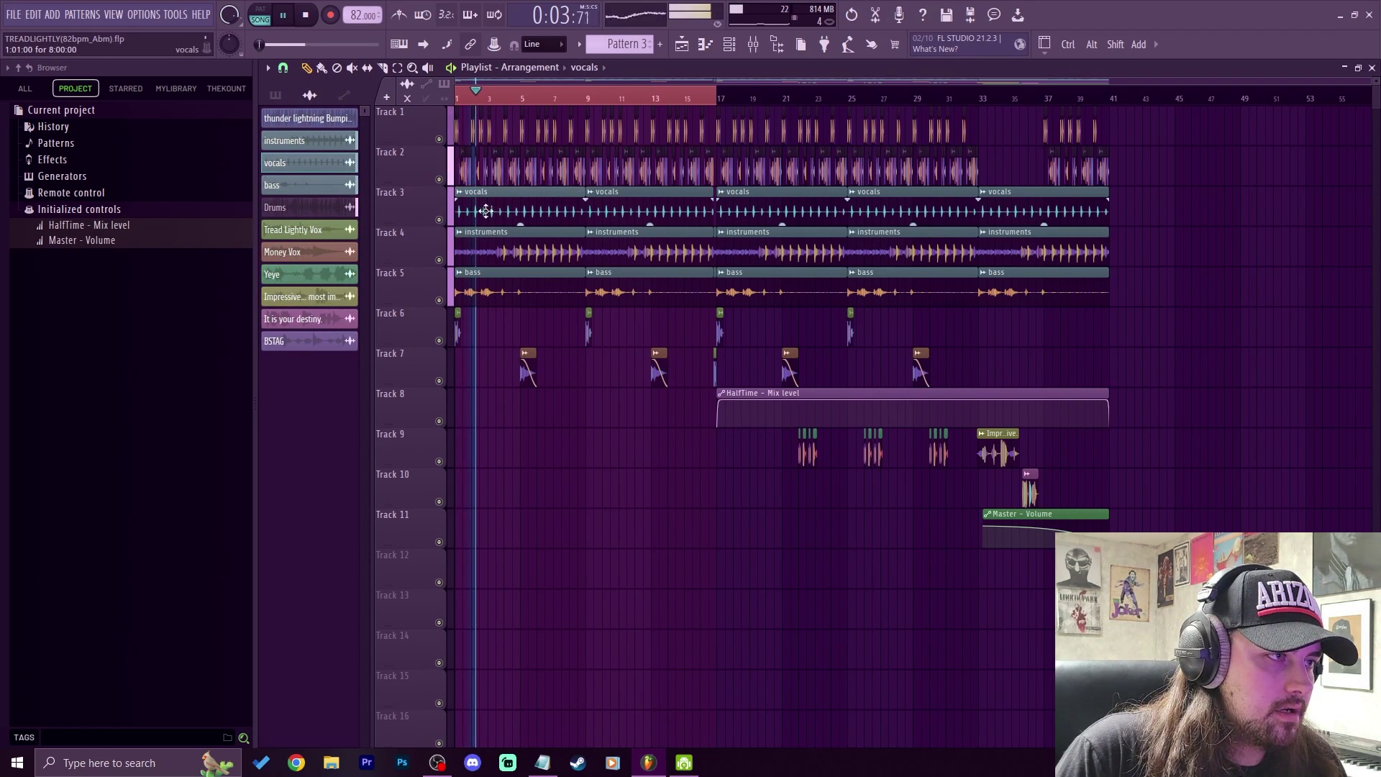
click(594, 254)
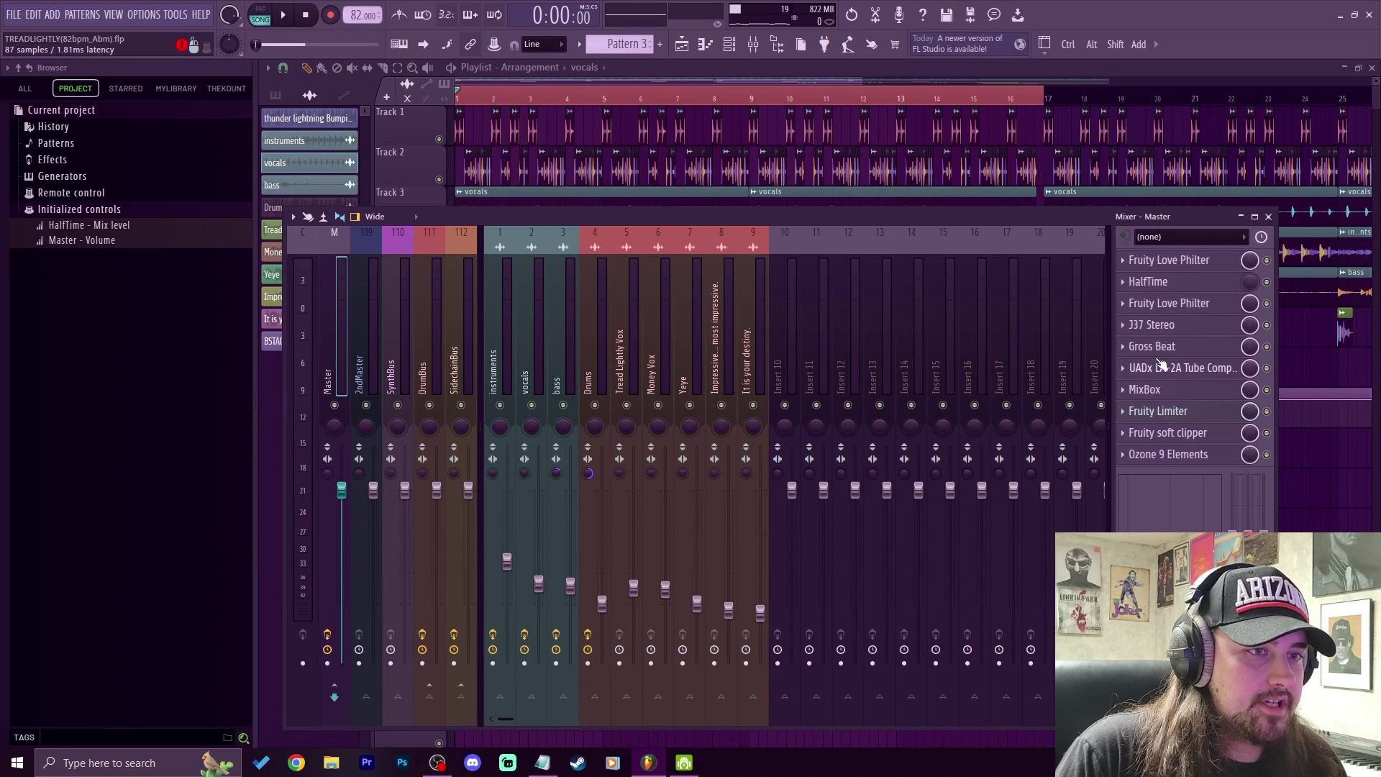
Set the master Gross Beat's trigger sync and position sync to 1 beat
click(1150, 347)
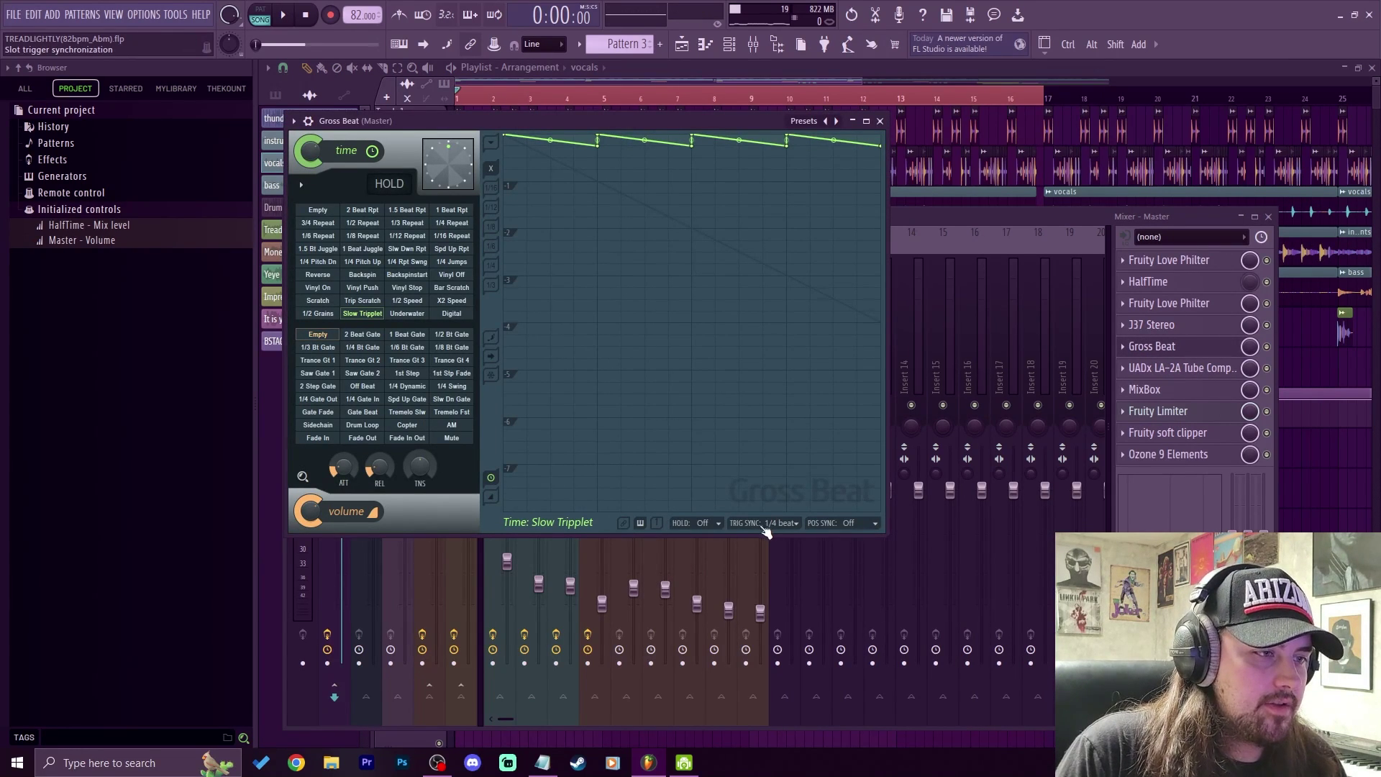
click(794, 526)
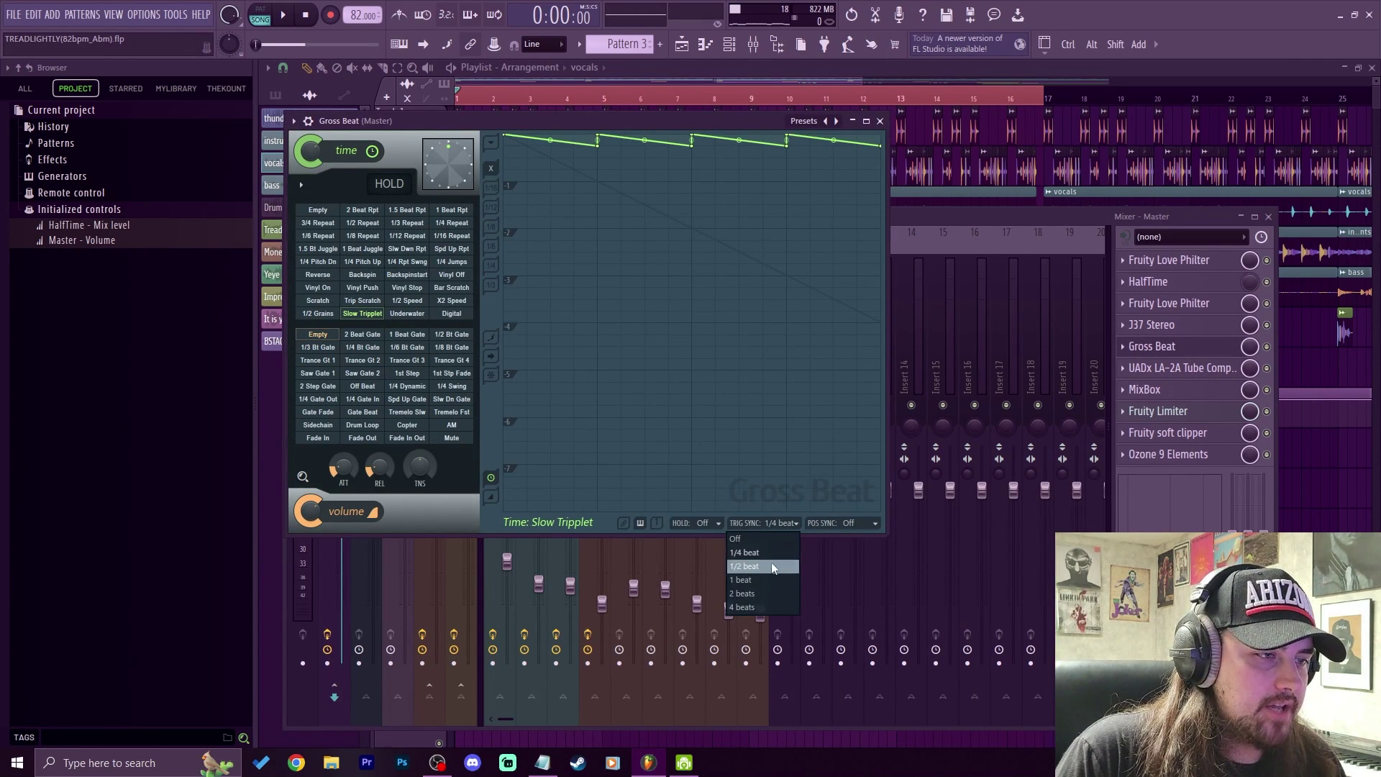
click(748, 580)
click(838, 523)
click(824, 581)
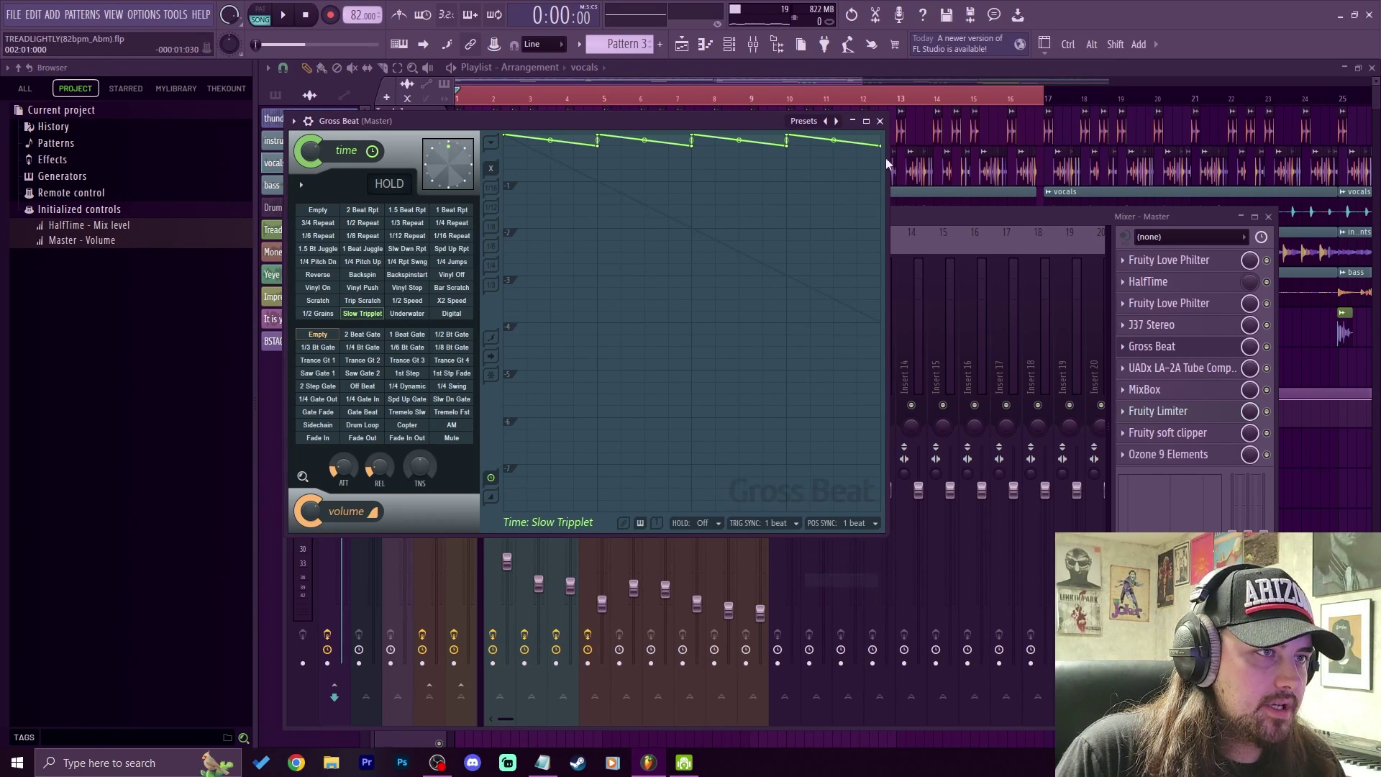
key(F12)
Try trimming and moving the vocals and instruments clips while playing, undo the last move, and stop
key(space)
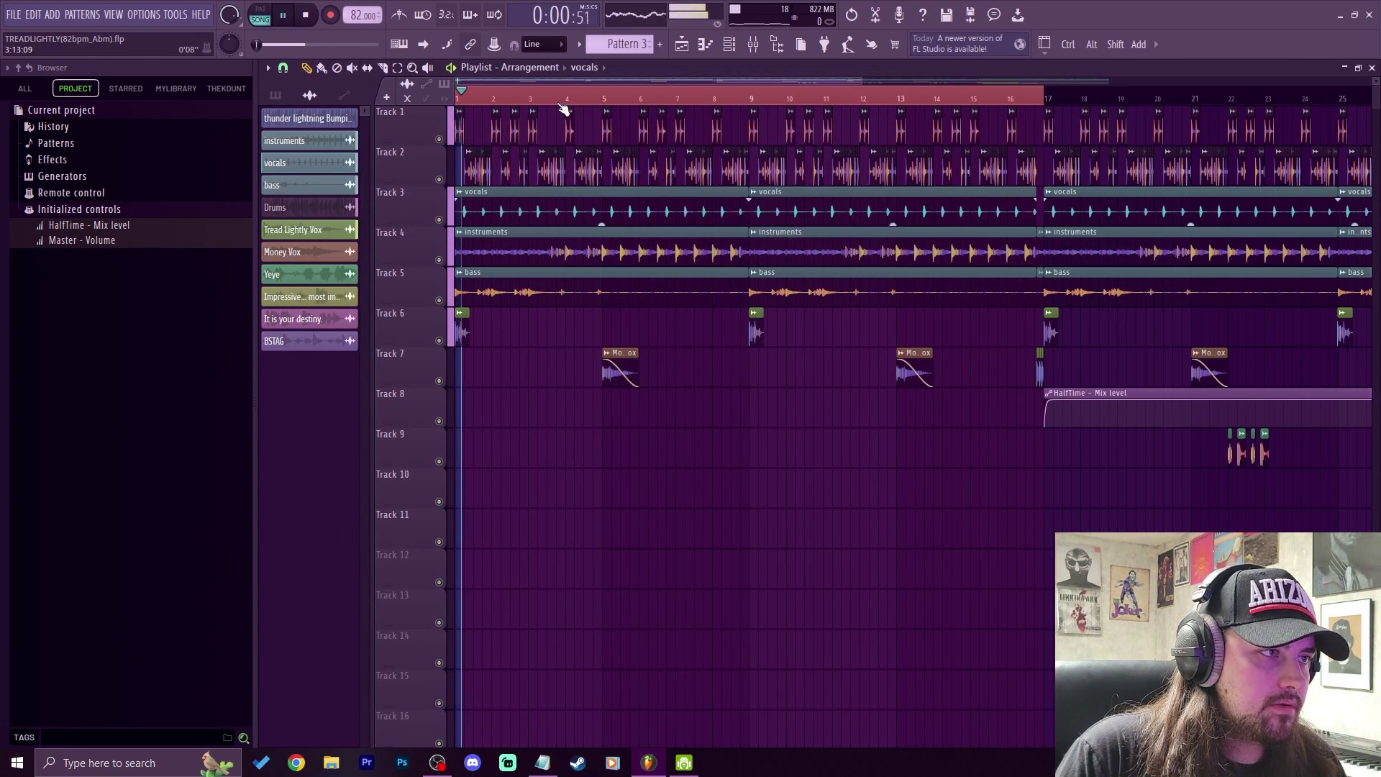
drag(458, 248, 621, 209)
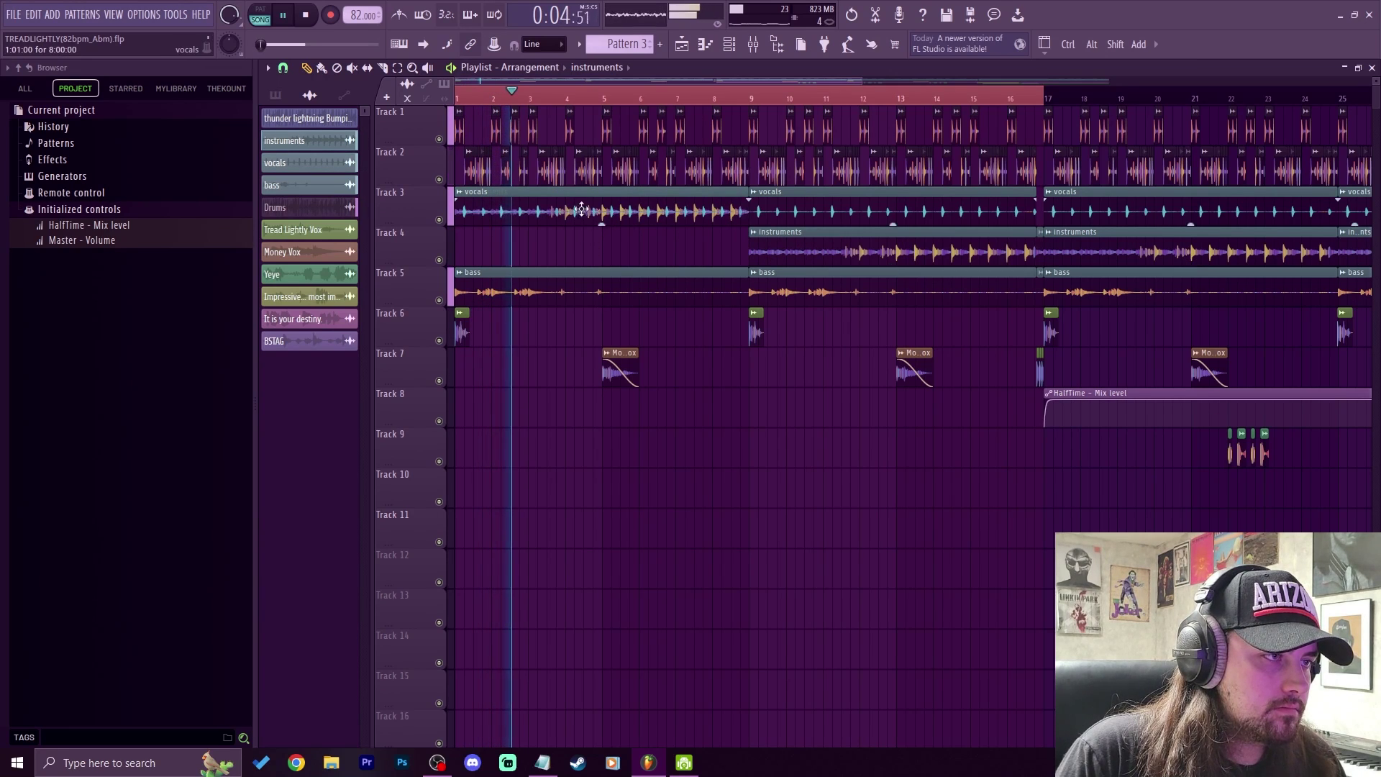
drag(581, 209, 523, 395)
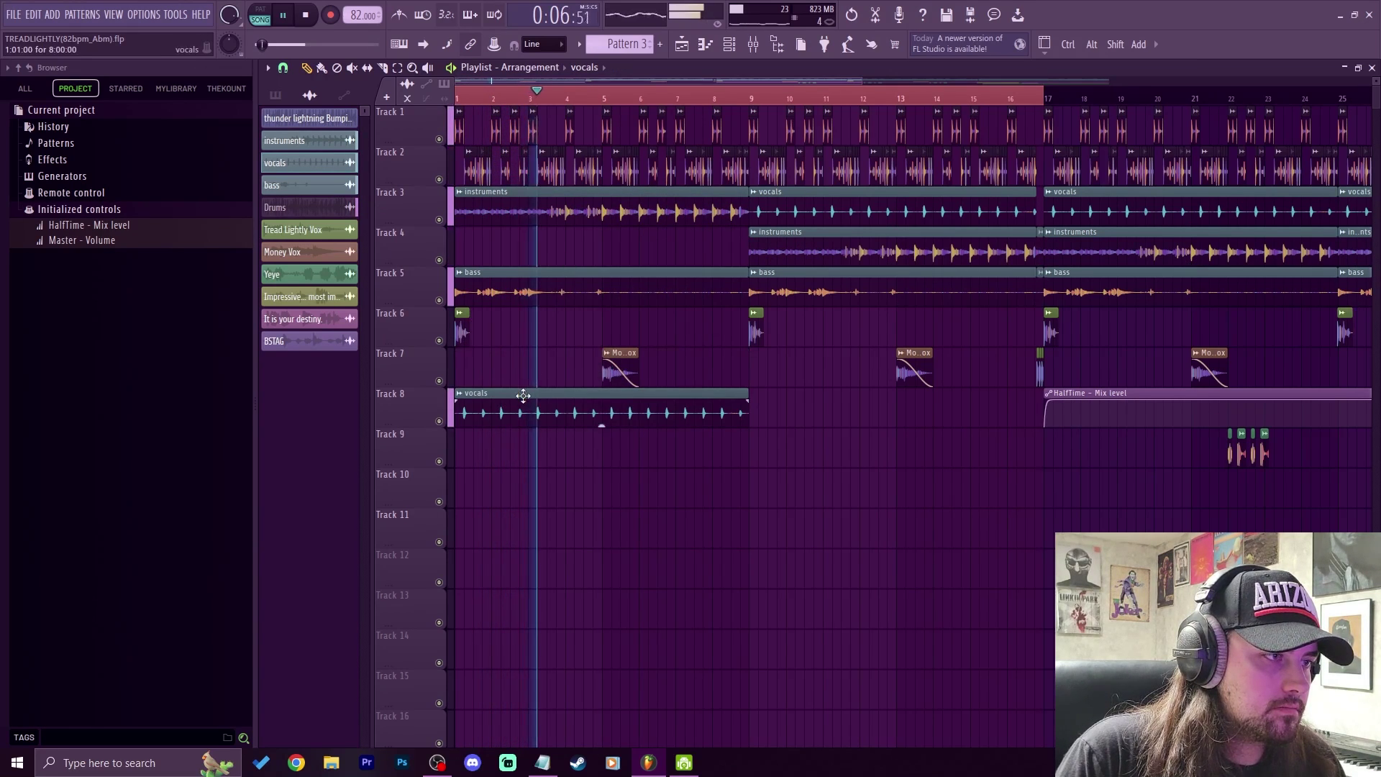
drag(518, 208, 518, 249)
drag(518, 395, 517, 210)
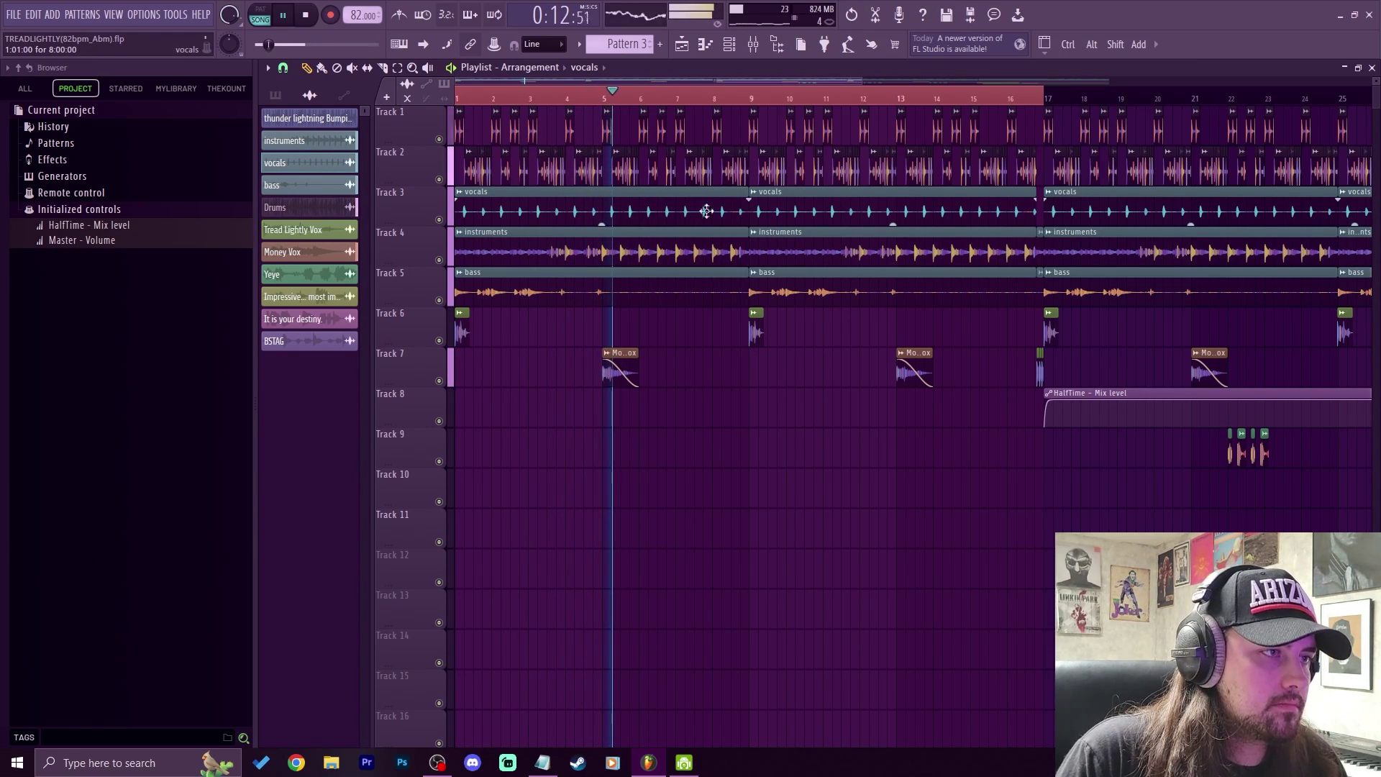
drag(619, 245, 693, 246)
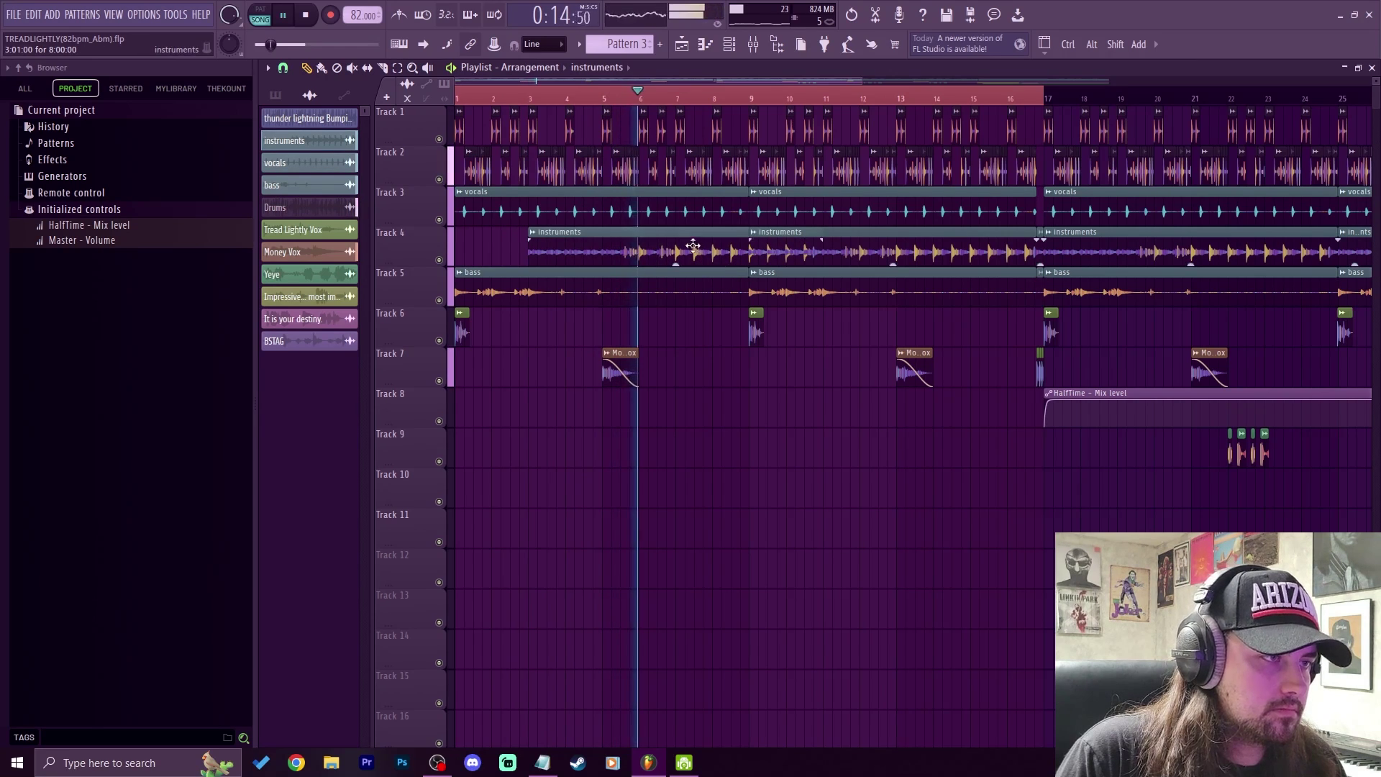
key(ctrl+z)
click(309, 14)
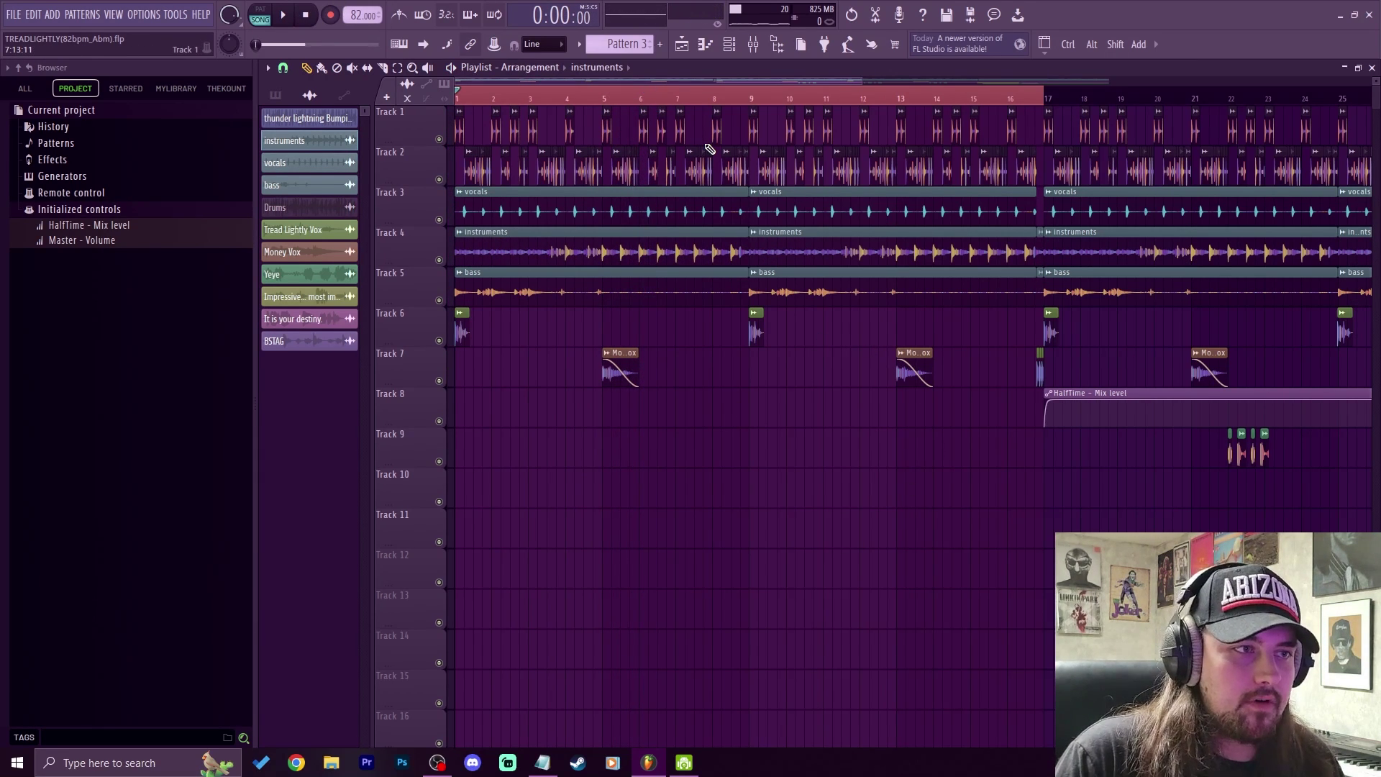
Open the master's Fruity Love Philter, check its cutoff knob's automation options, and close it
click(753, 44)
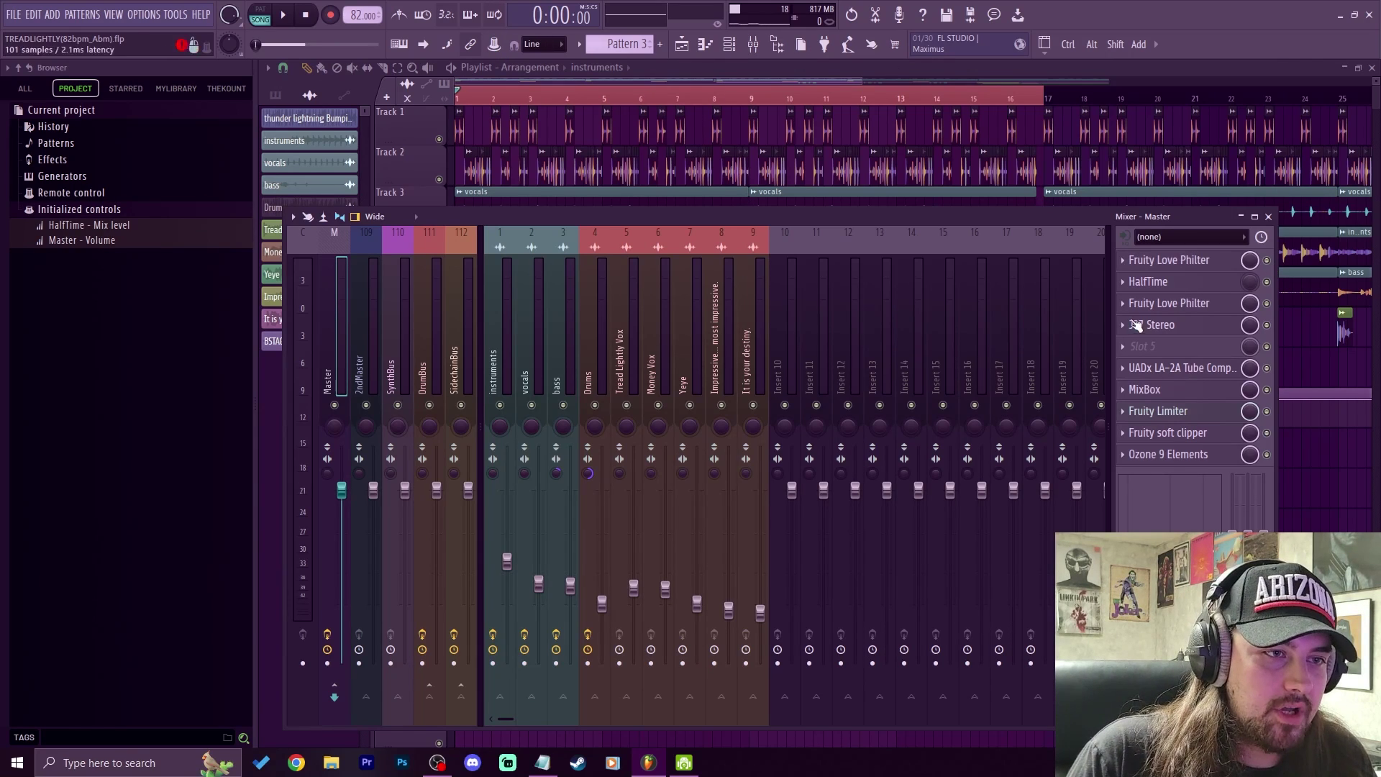
click(1169, 303)
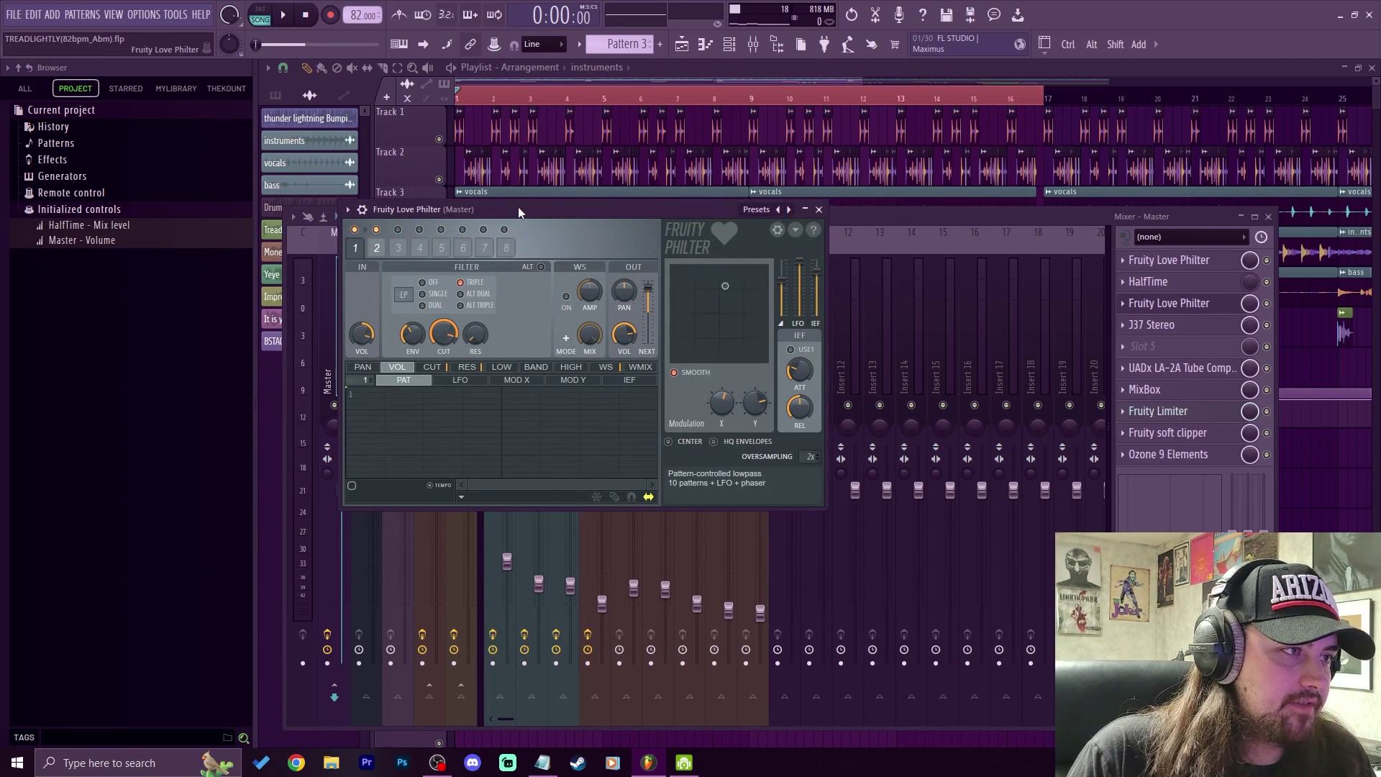
drag(504, 209, 586, 198)
right_click(526, 323)
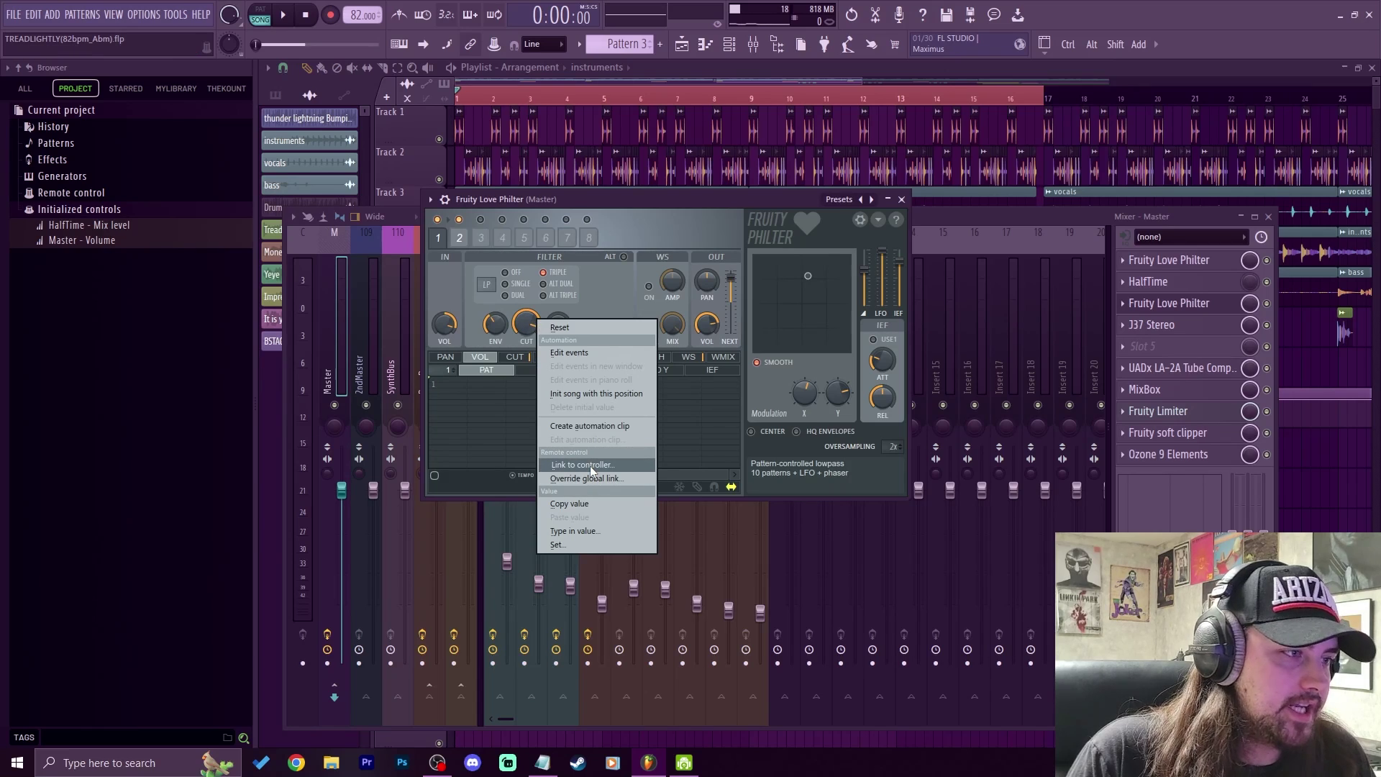
click(613, 299)
click(1189, 303)
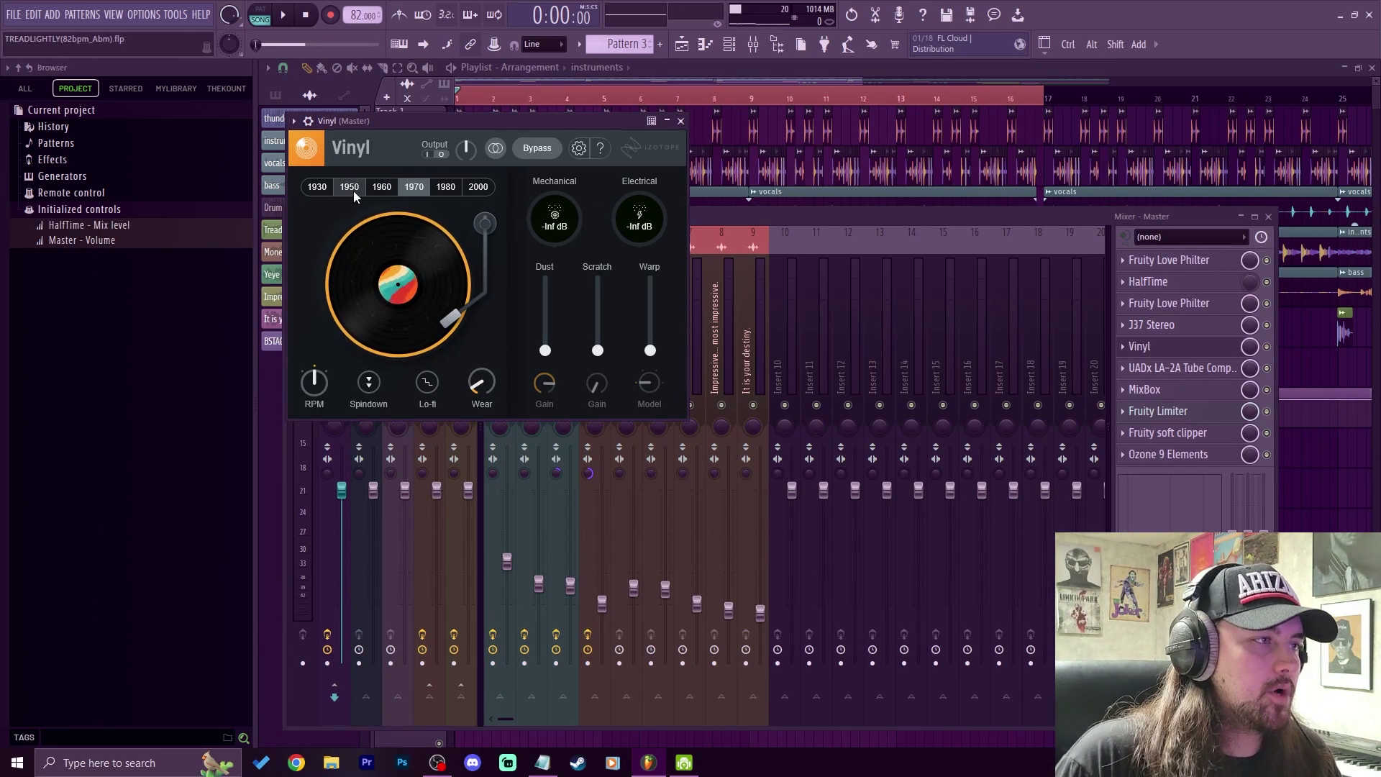
click(380, 188)
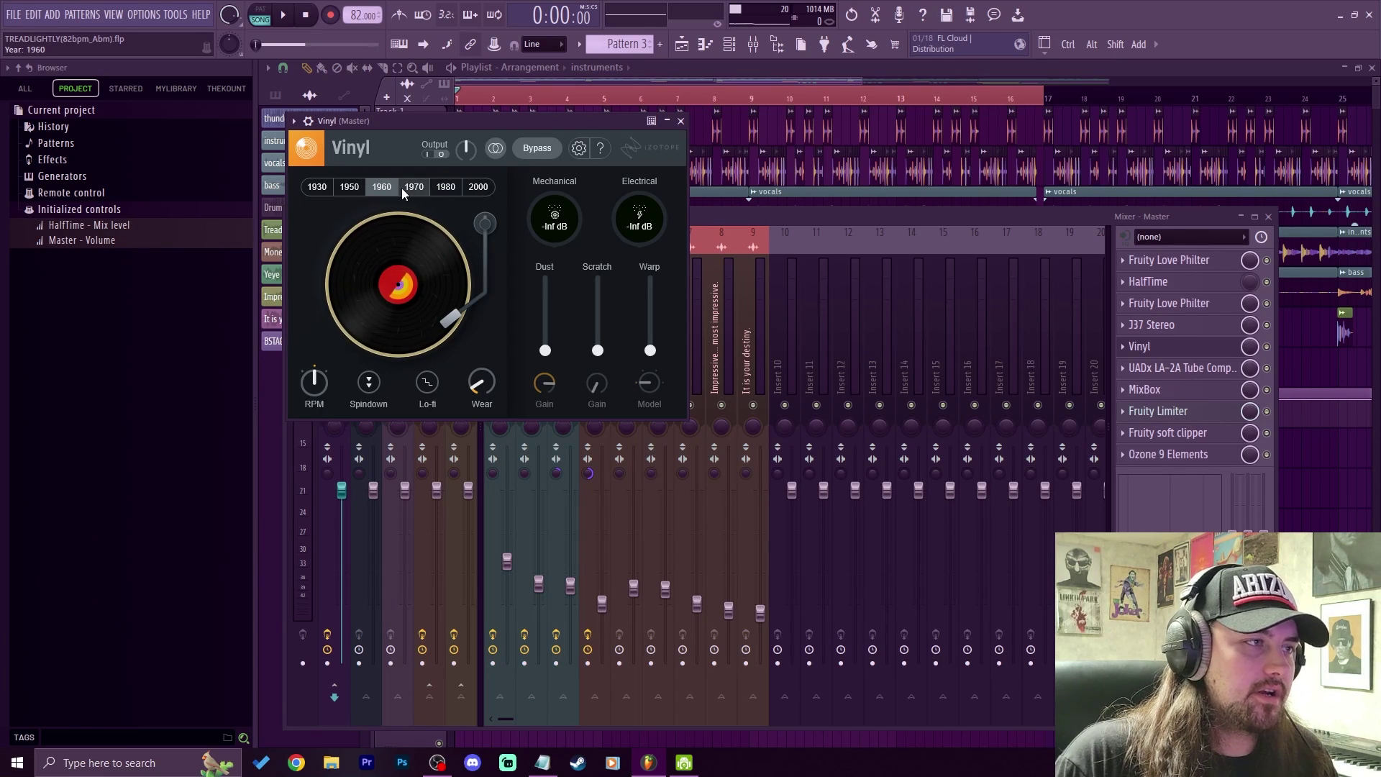
drag(432, 126, 529, 174)
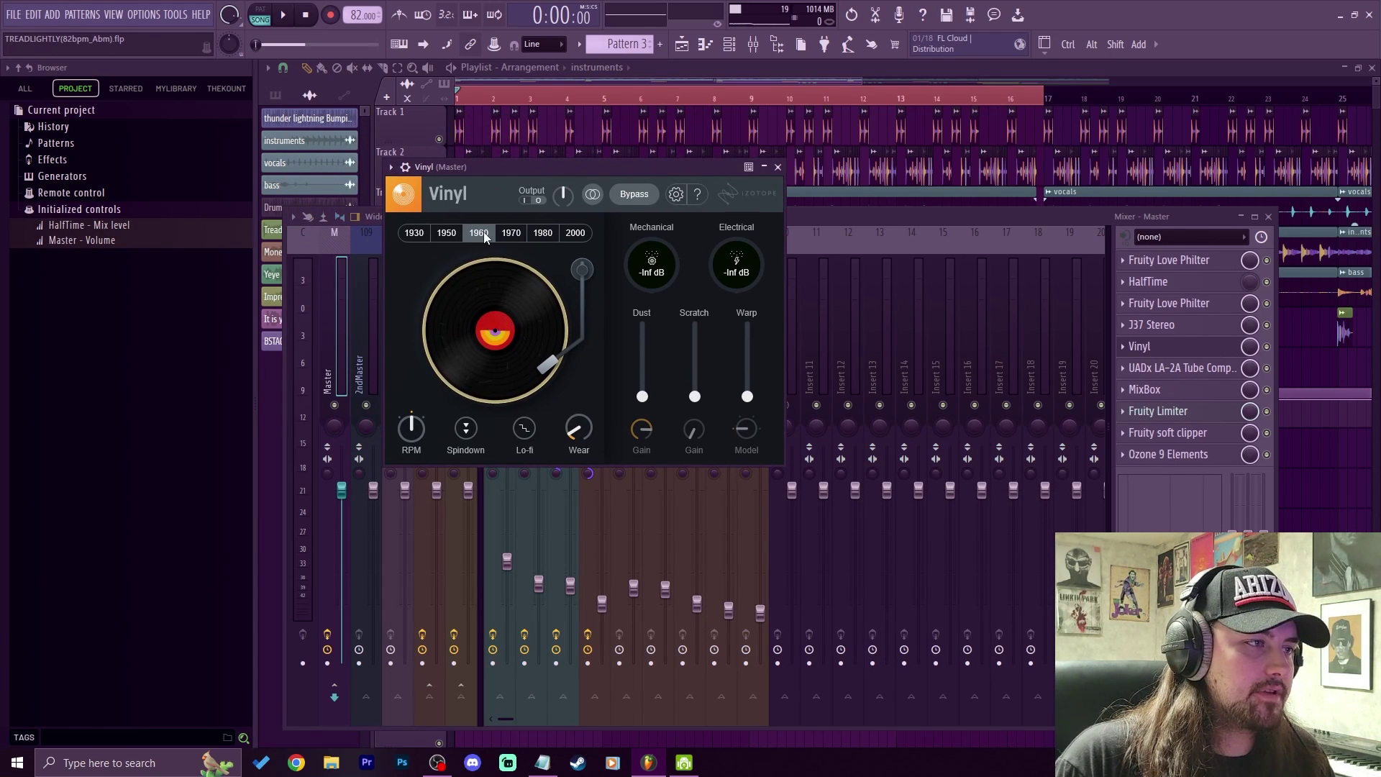
key(space)
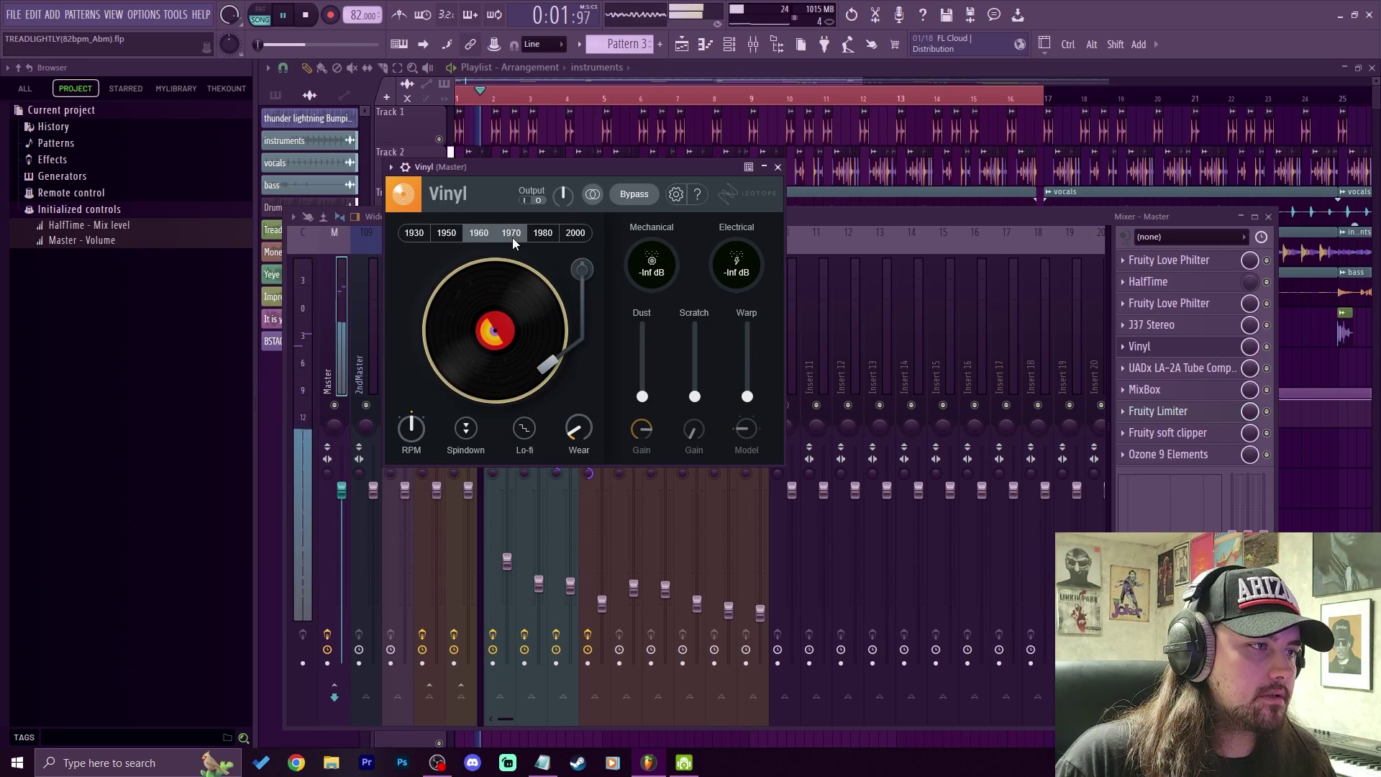
click(512, 237)
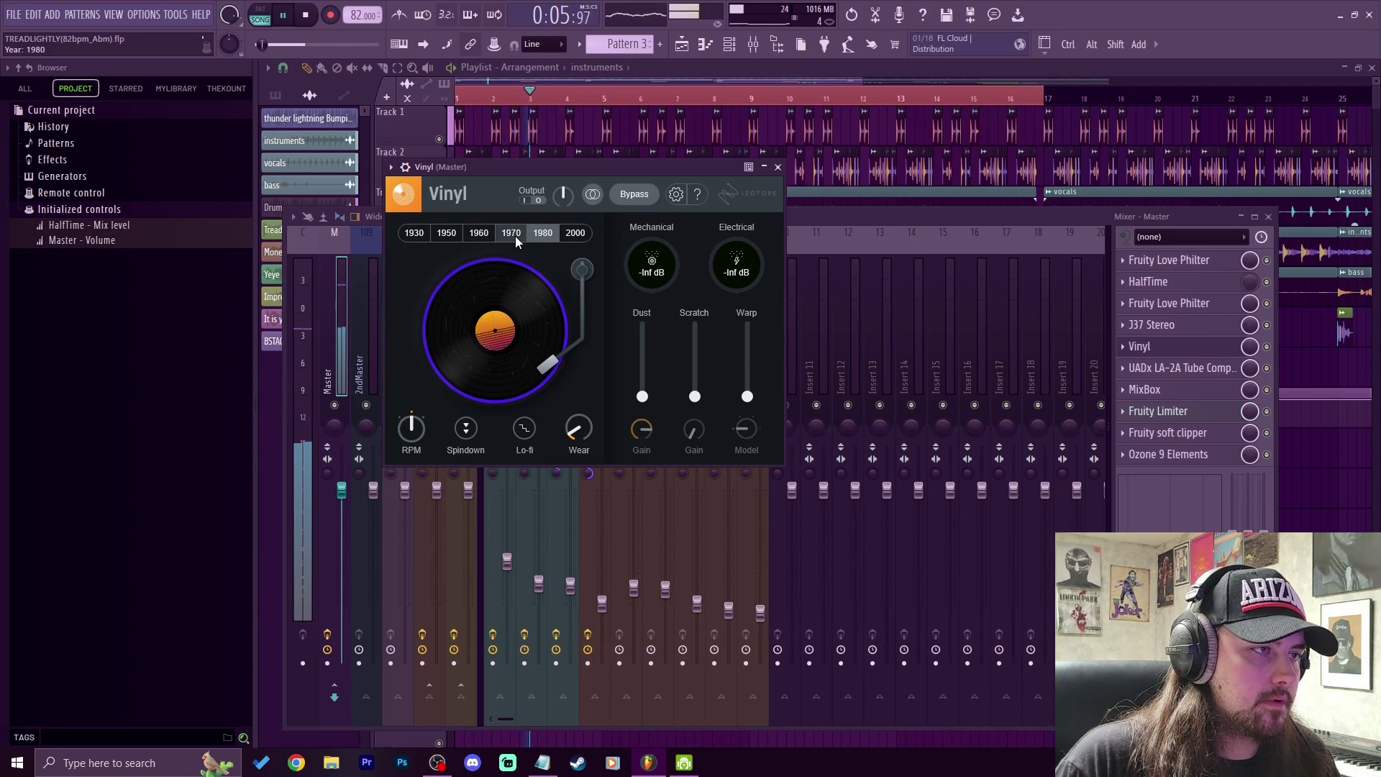
click(470, 234)
key(space)
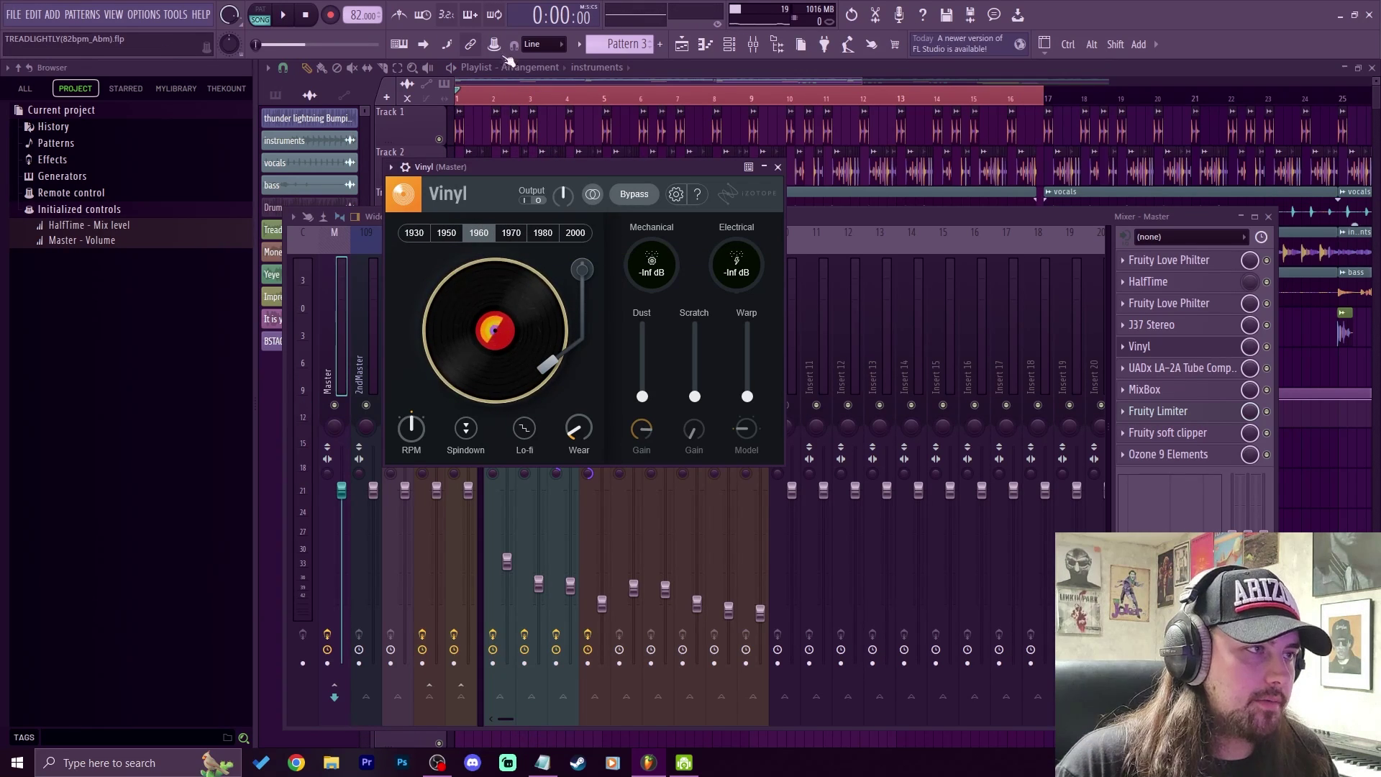
Set Vinyl's era to 1970 and open the Year control's controller-link settings
click(512, 233)
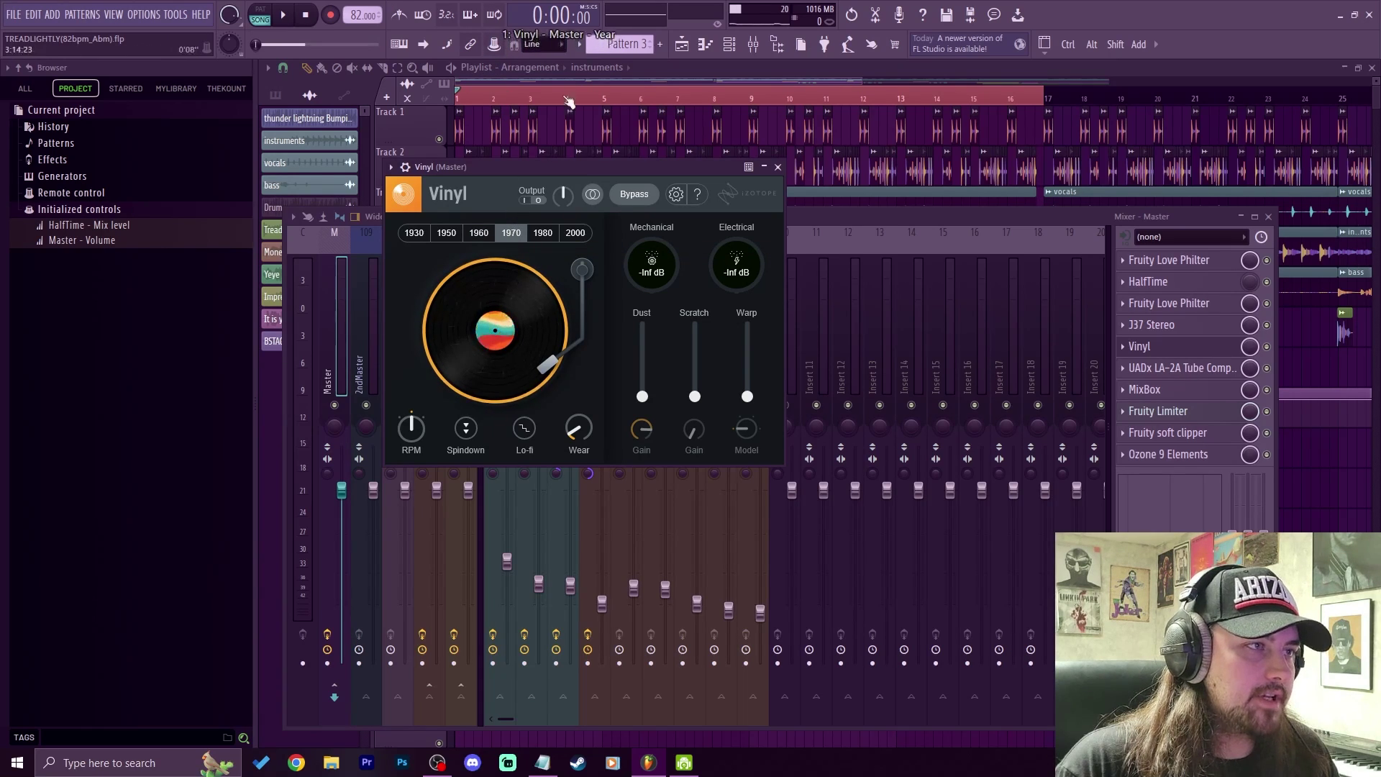
right_click(496, 46)
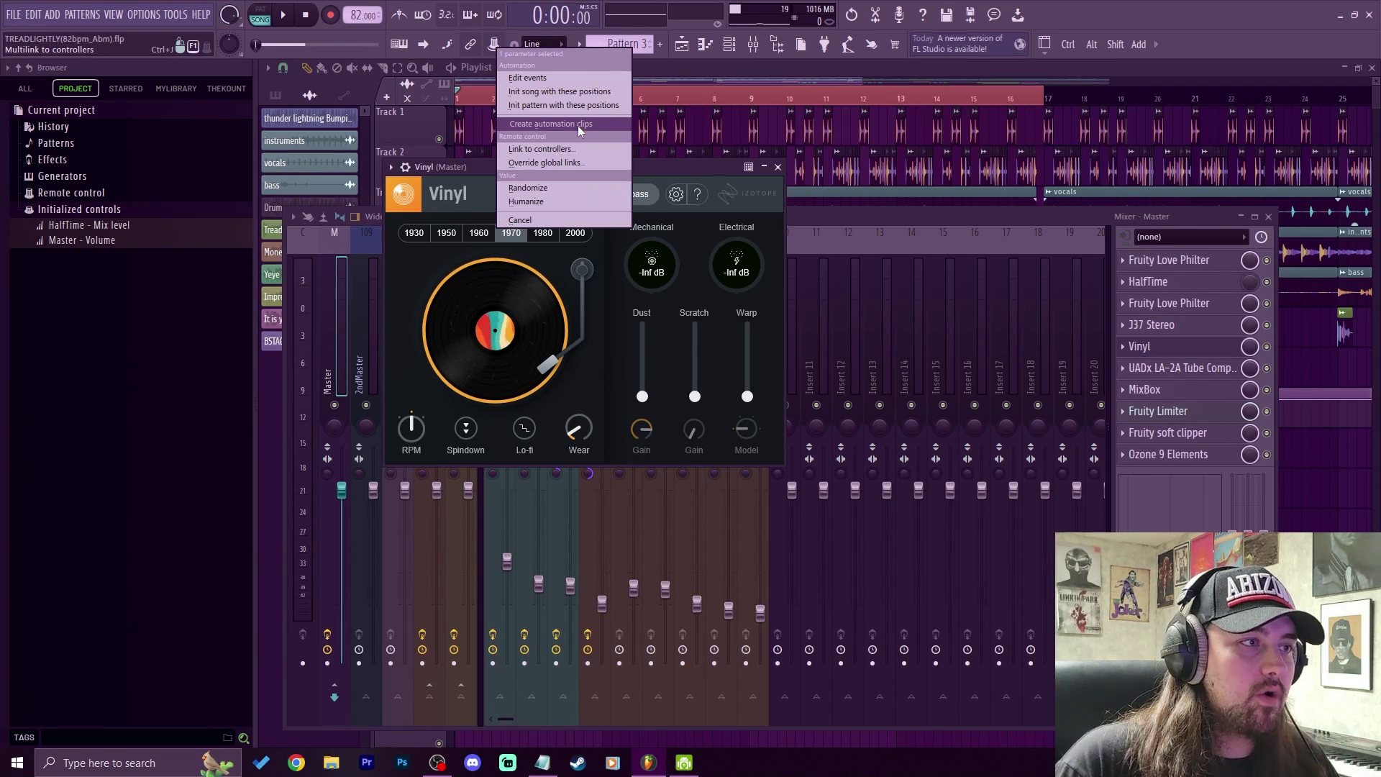
click(549, 149)
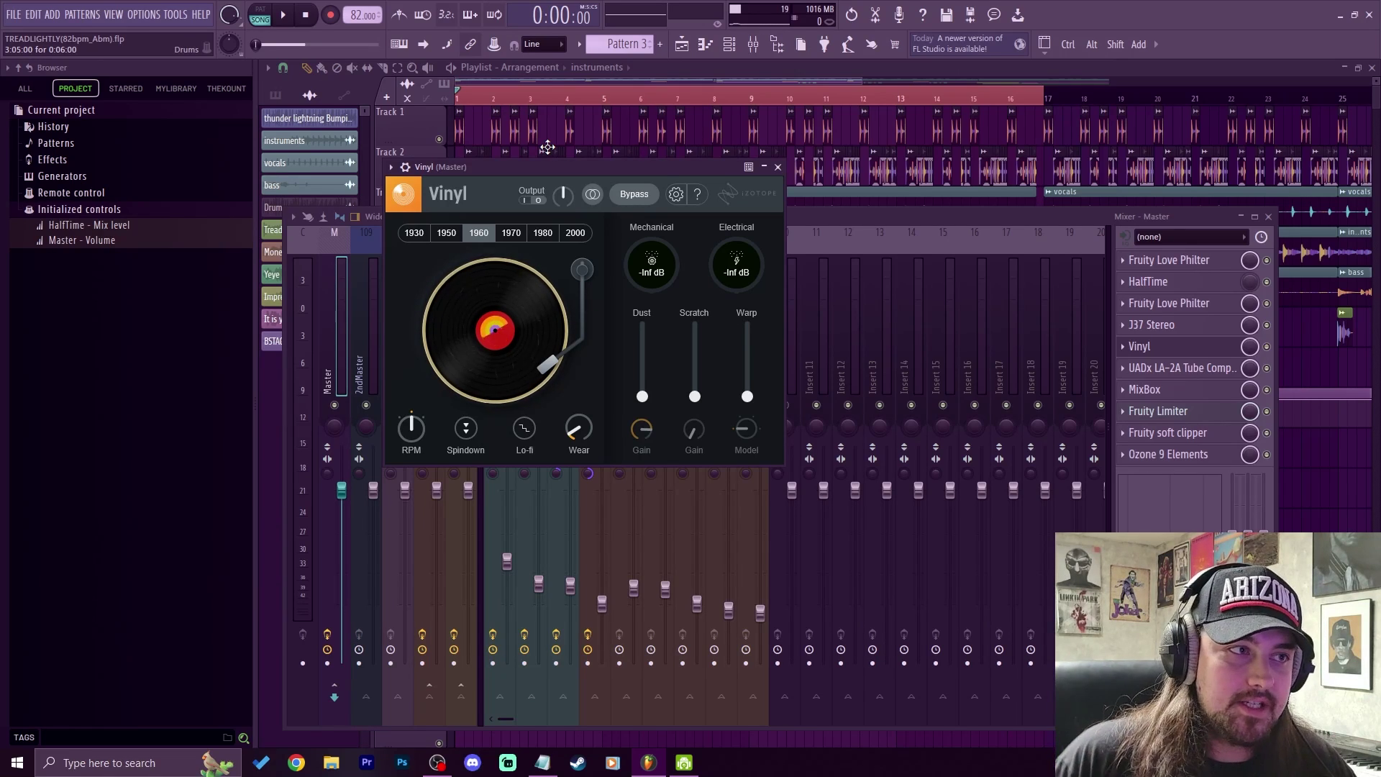
In the playlist, mark bars 1 through 9 as the time selection
click(695, 71)
click(753, 94)
drag(753, 94, 360, 121)
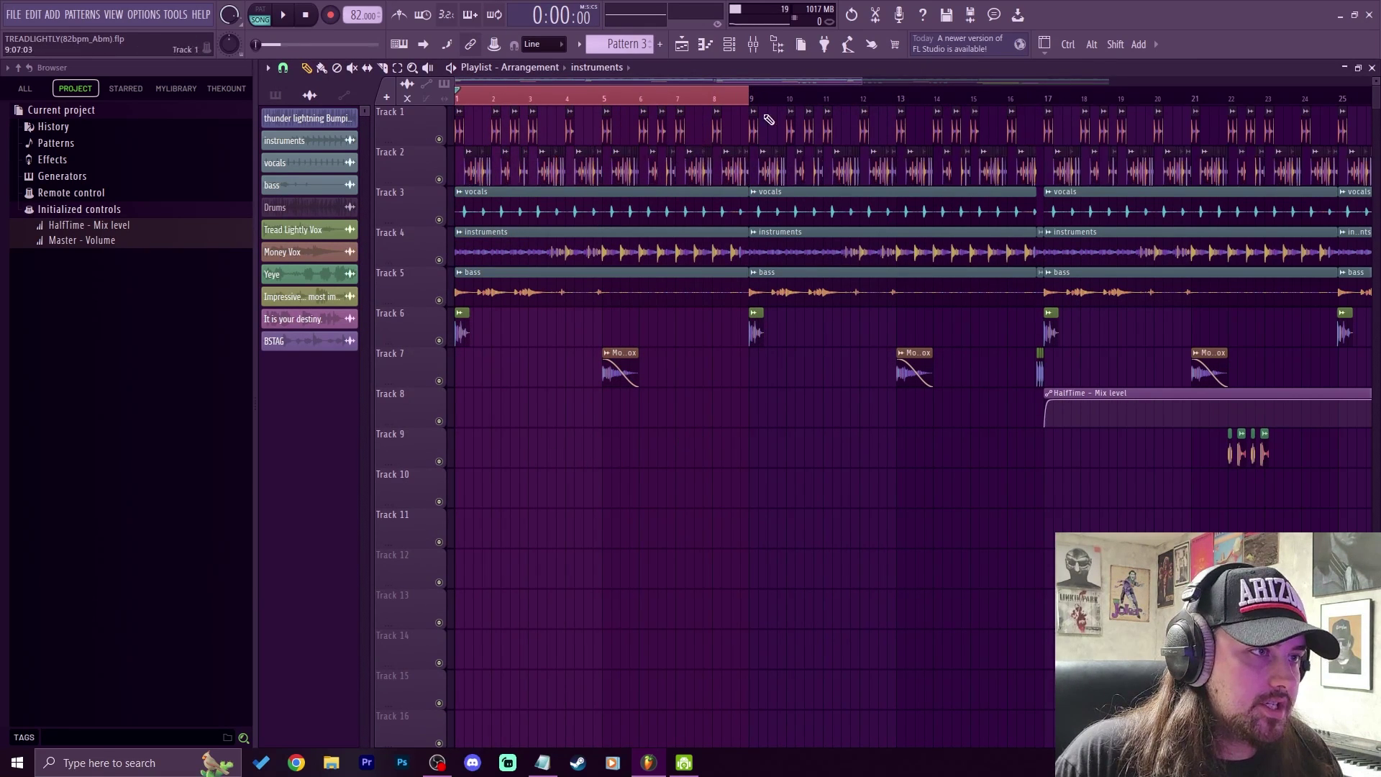
Paint a Pattern 3 clip on Track 8 from bar 1 to bar 9, then bring up the mixer's recording options
click(274, 95)
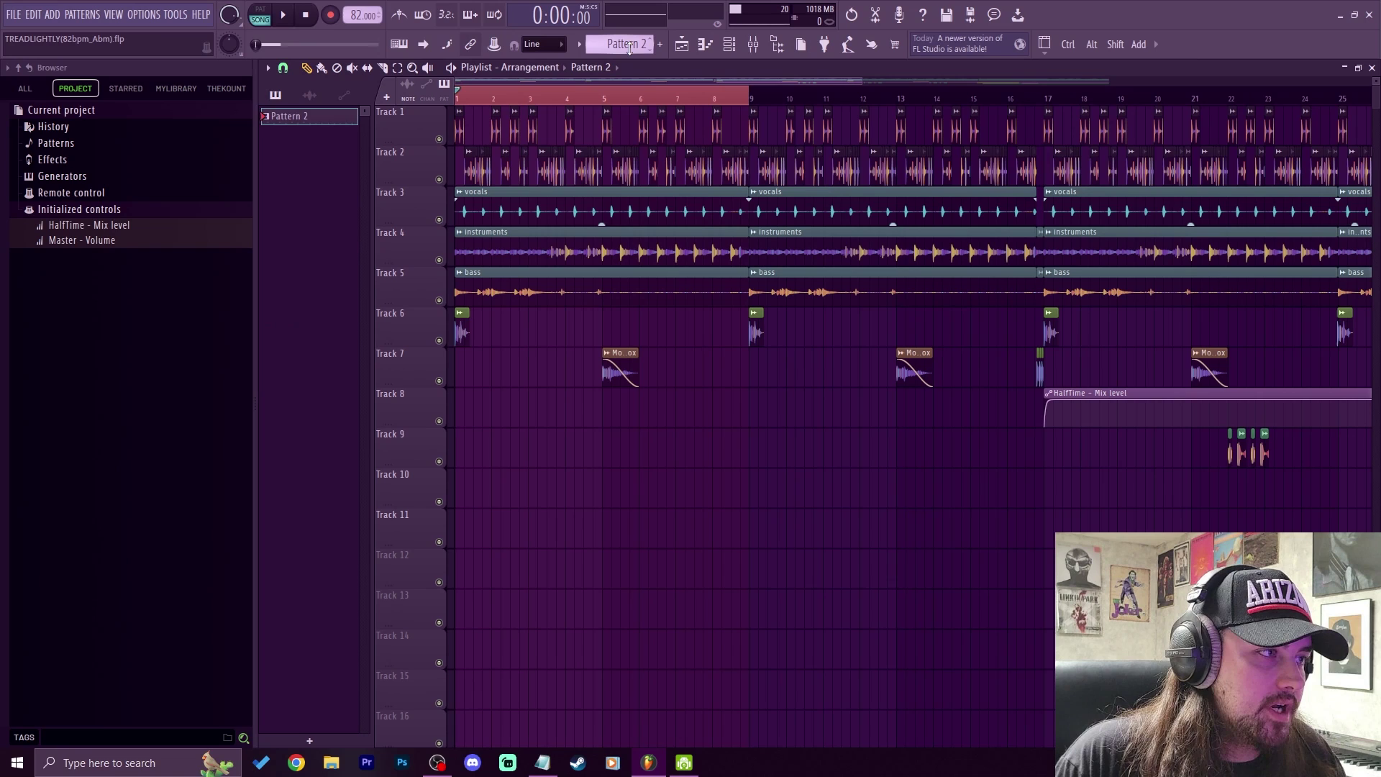
click(475, 410)
drag(494, 428, 752, 429)
click(754, 49)
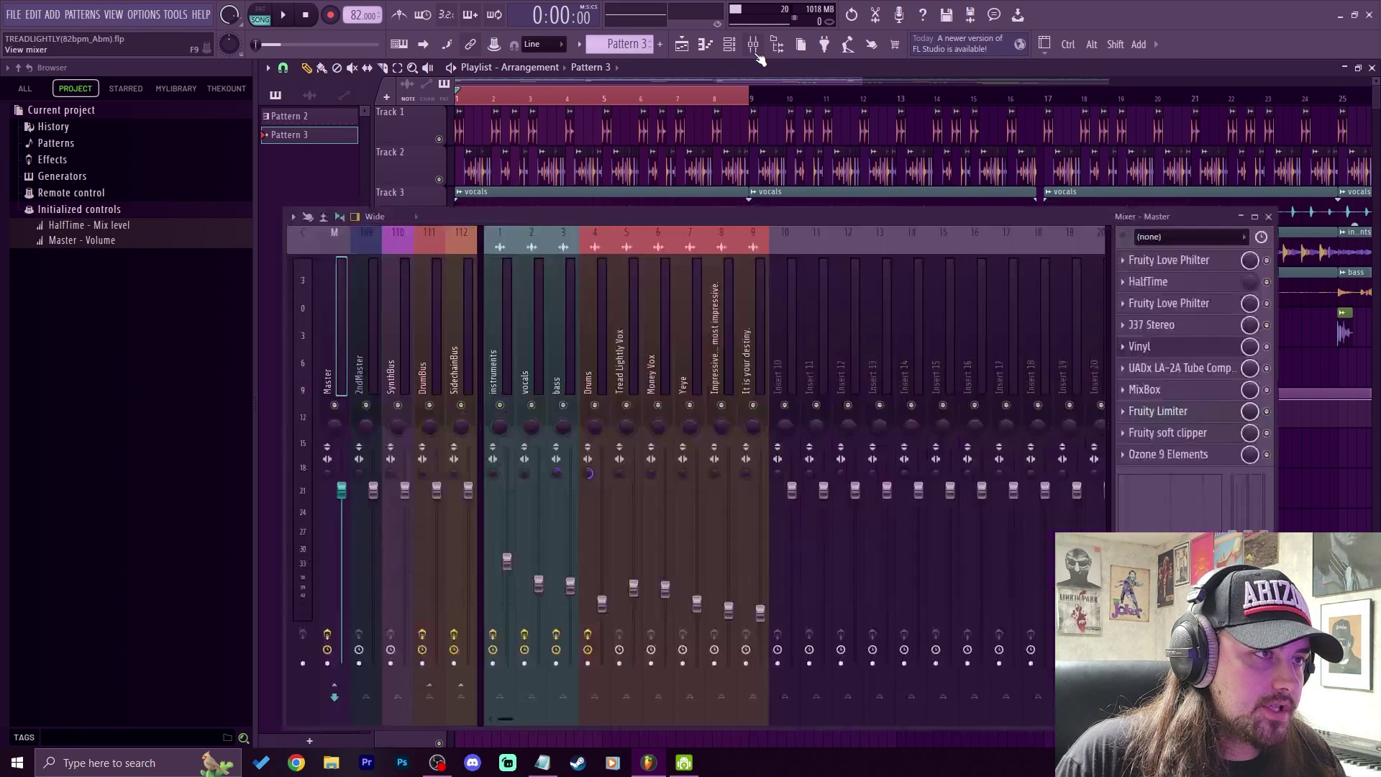
right_click(330, 16)
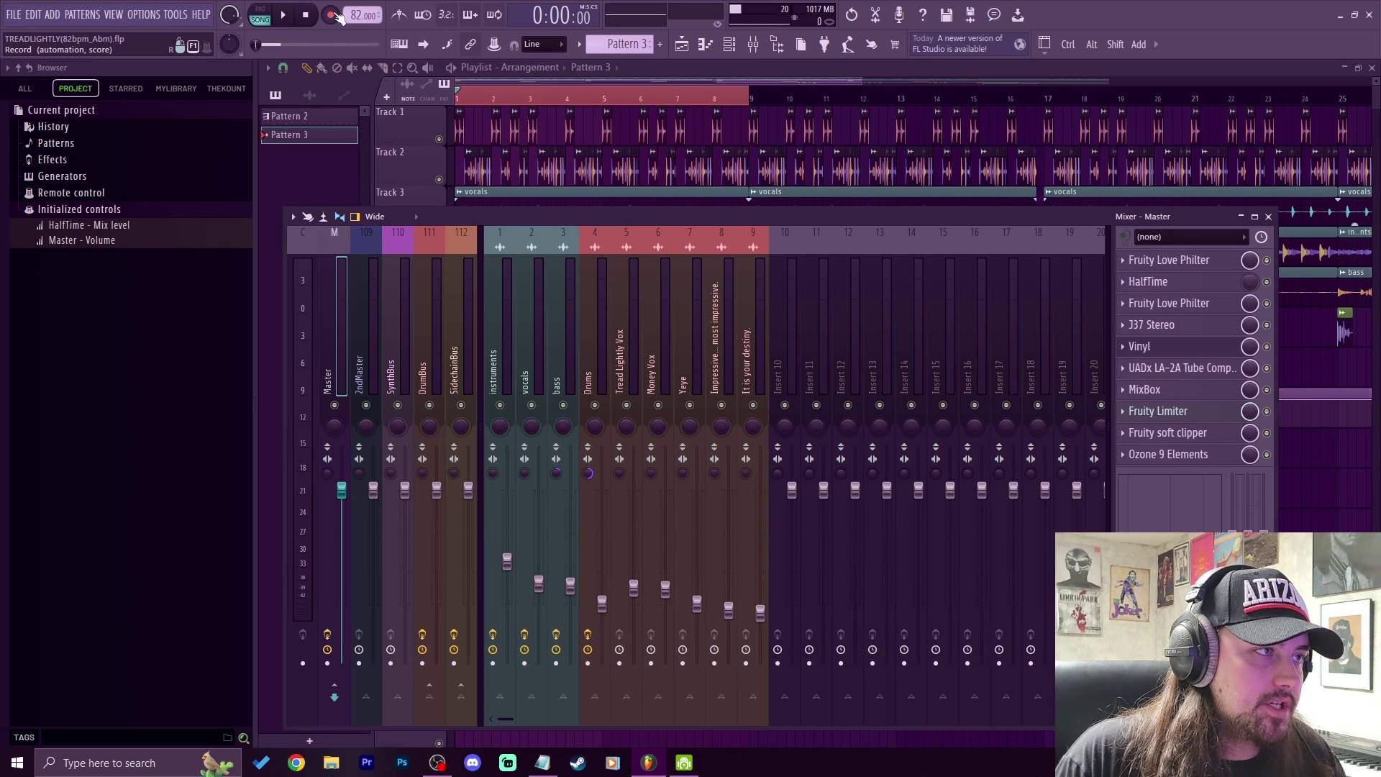
Record Vinyl automation on the master: year 1970, Dust about 43%, Mechanical noise -13 dB, Spindown on
click(1140, 348)
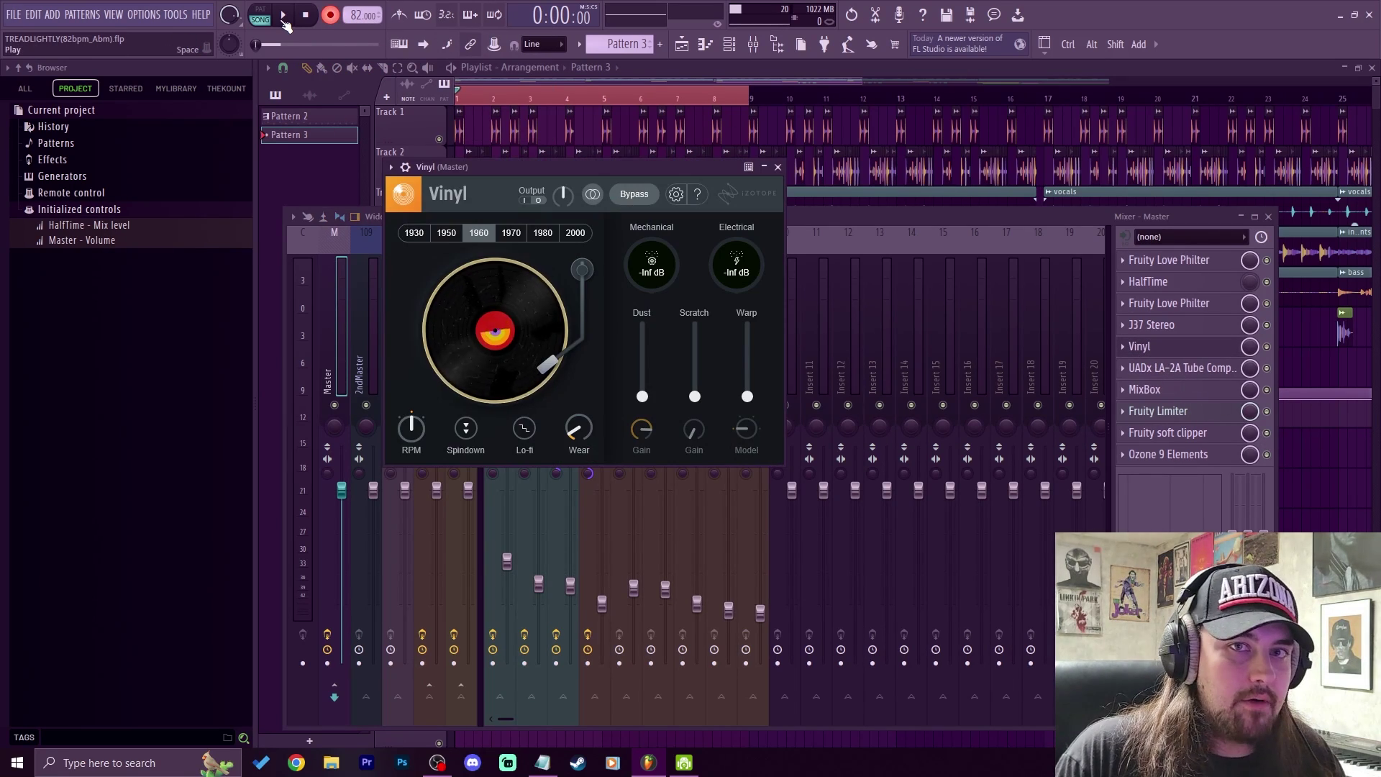
click(284, 22)
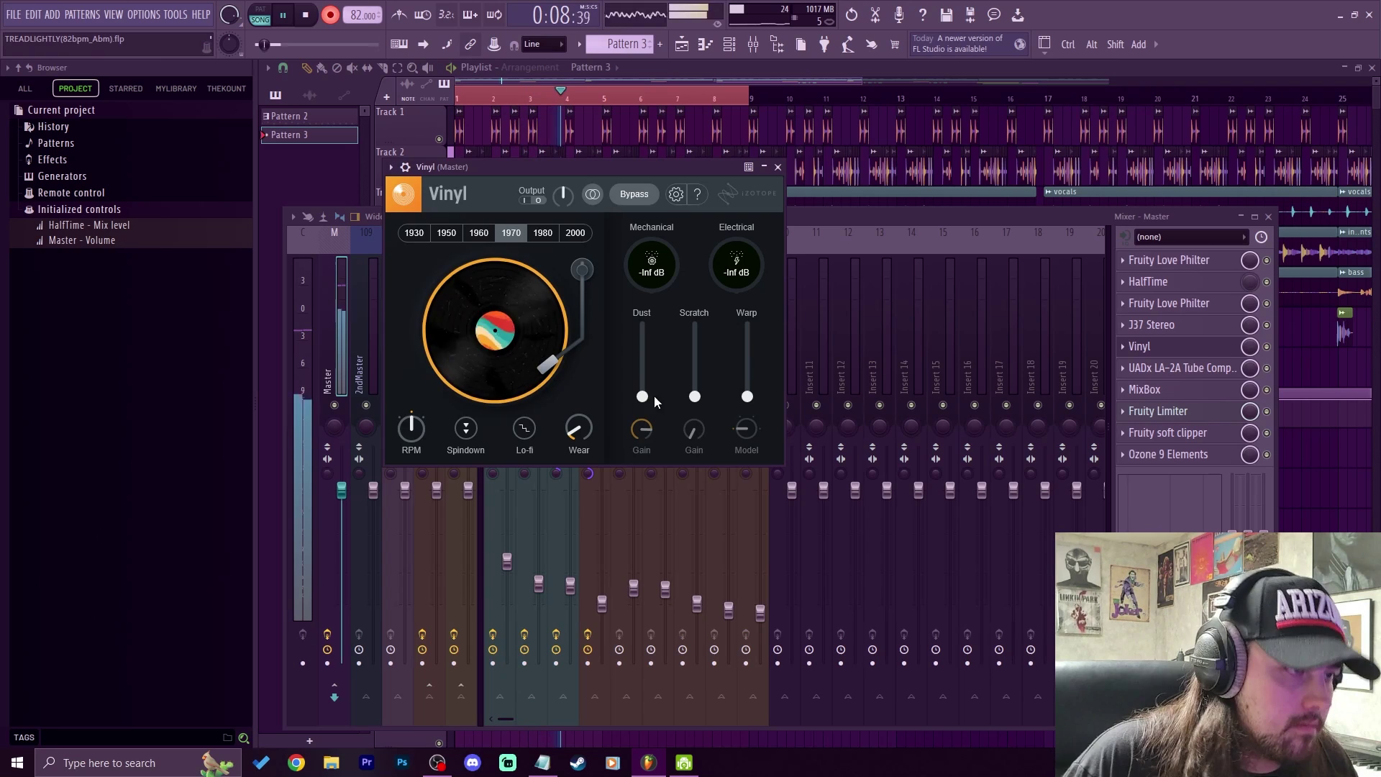
drag(638, 402, 683, 451)
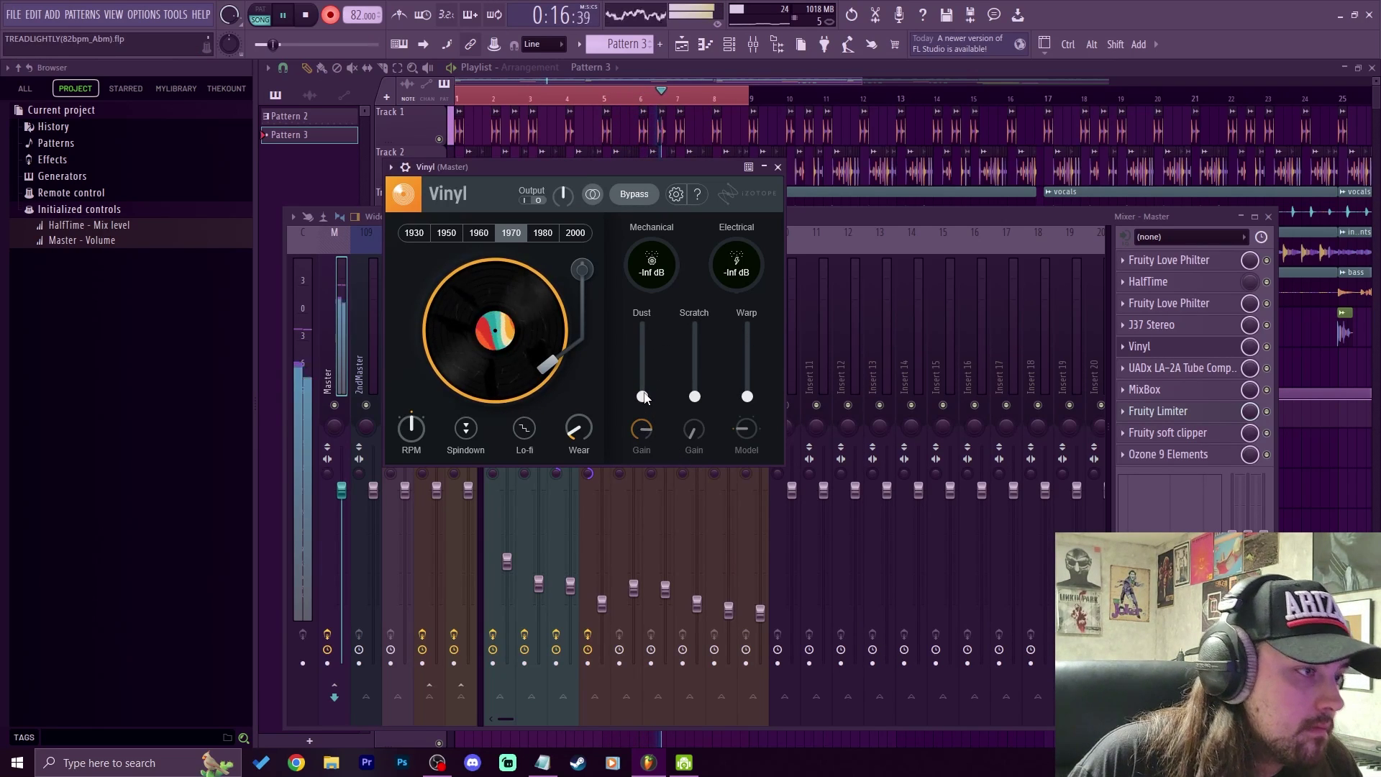
drag(649, 286, 636, 420)
click(466, 429)
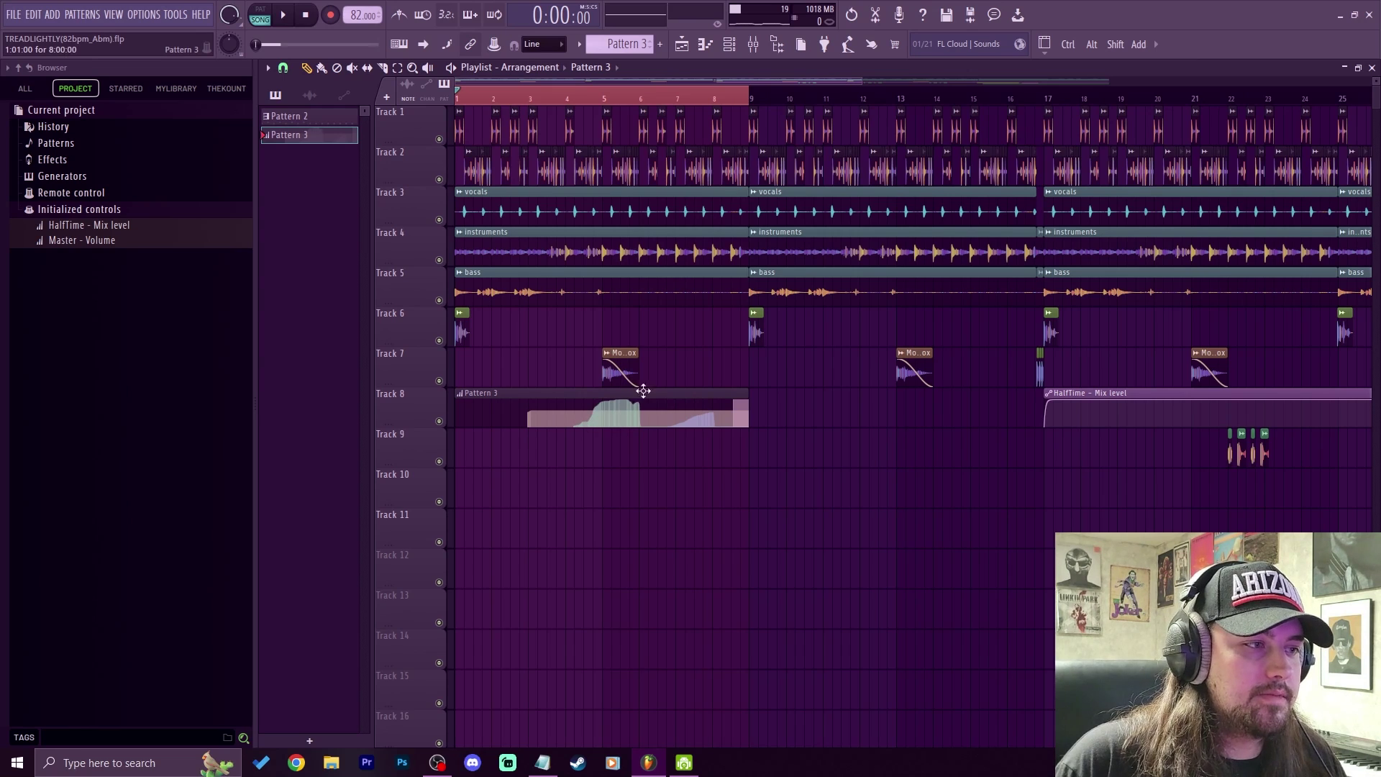
scroll(595, 98, up, 2)
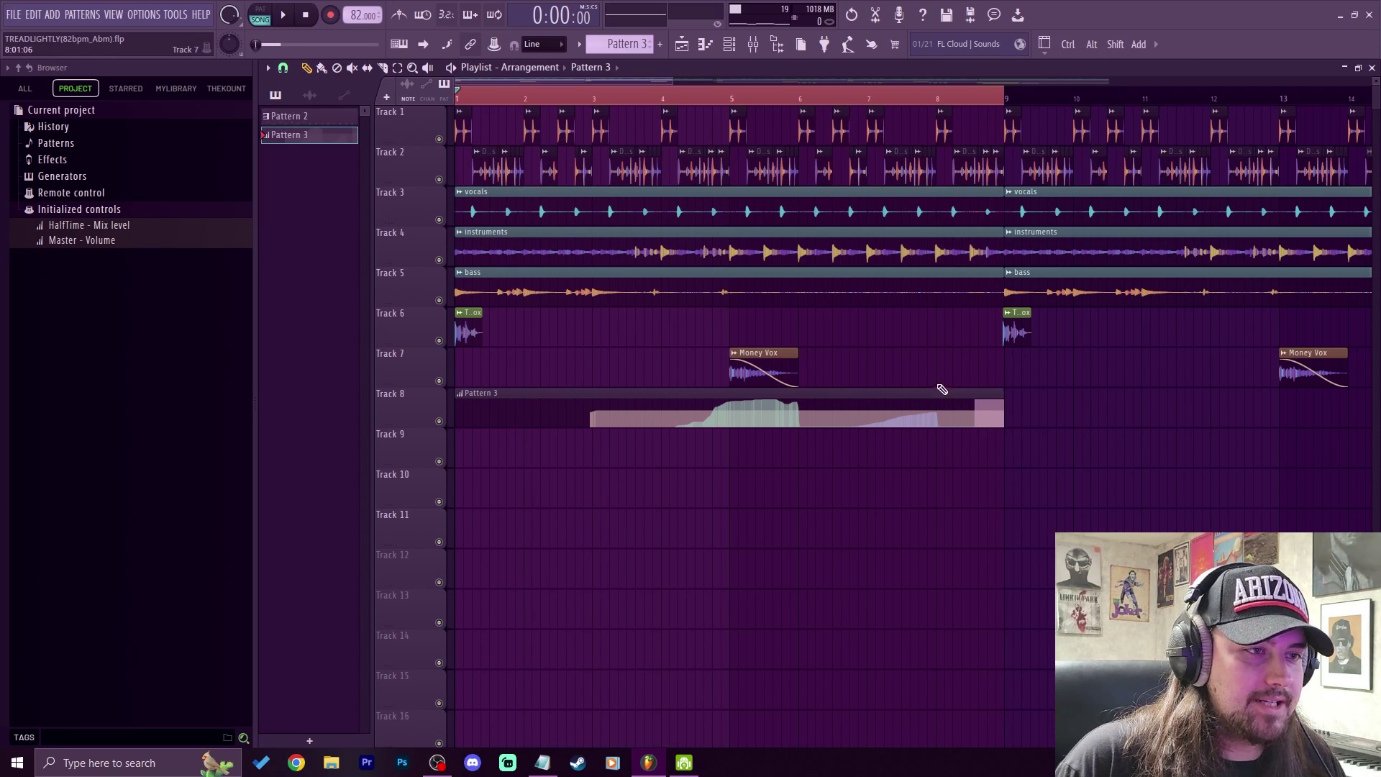
scroll(944, 113, up, 3)
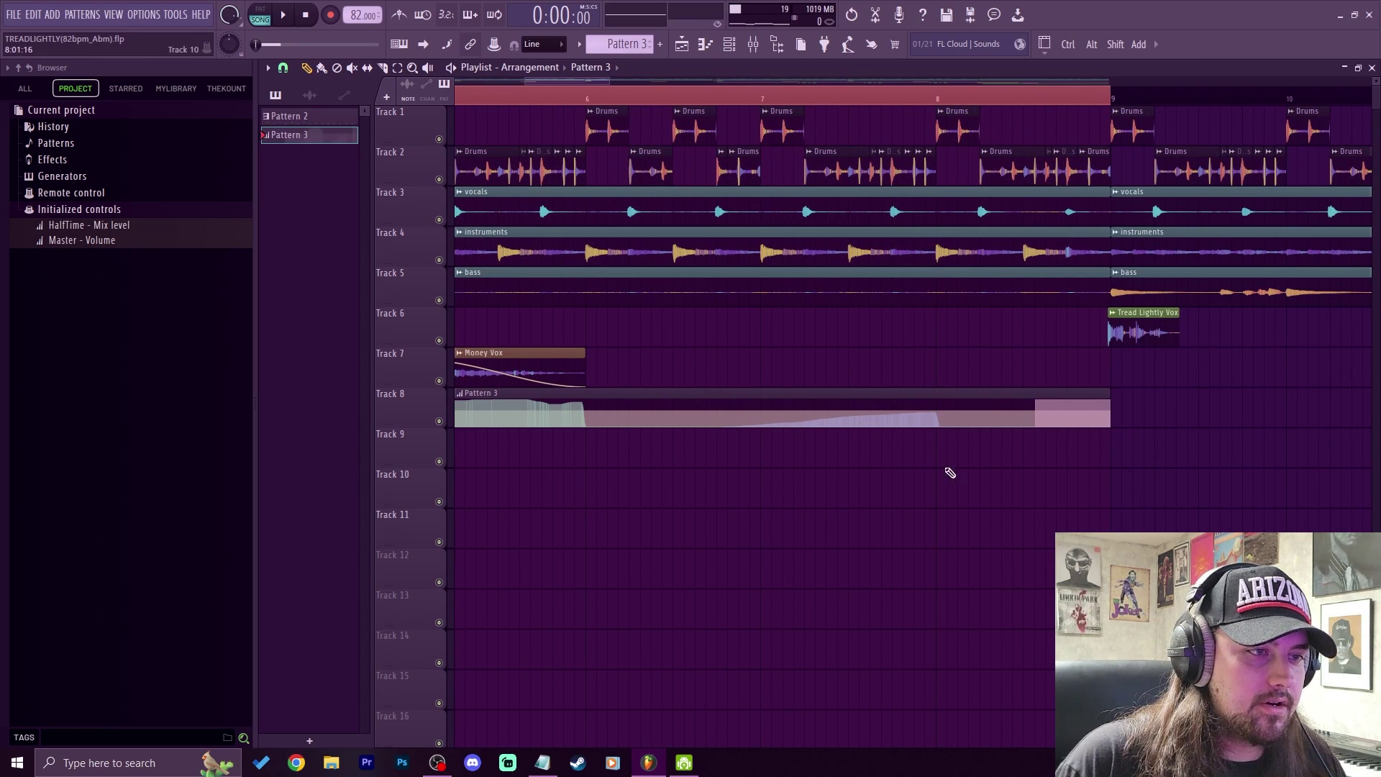
scroll(577, 396, down, 7)
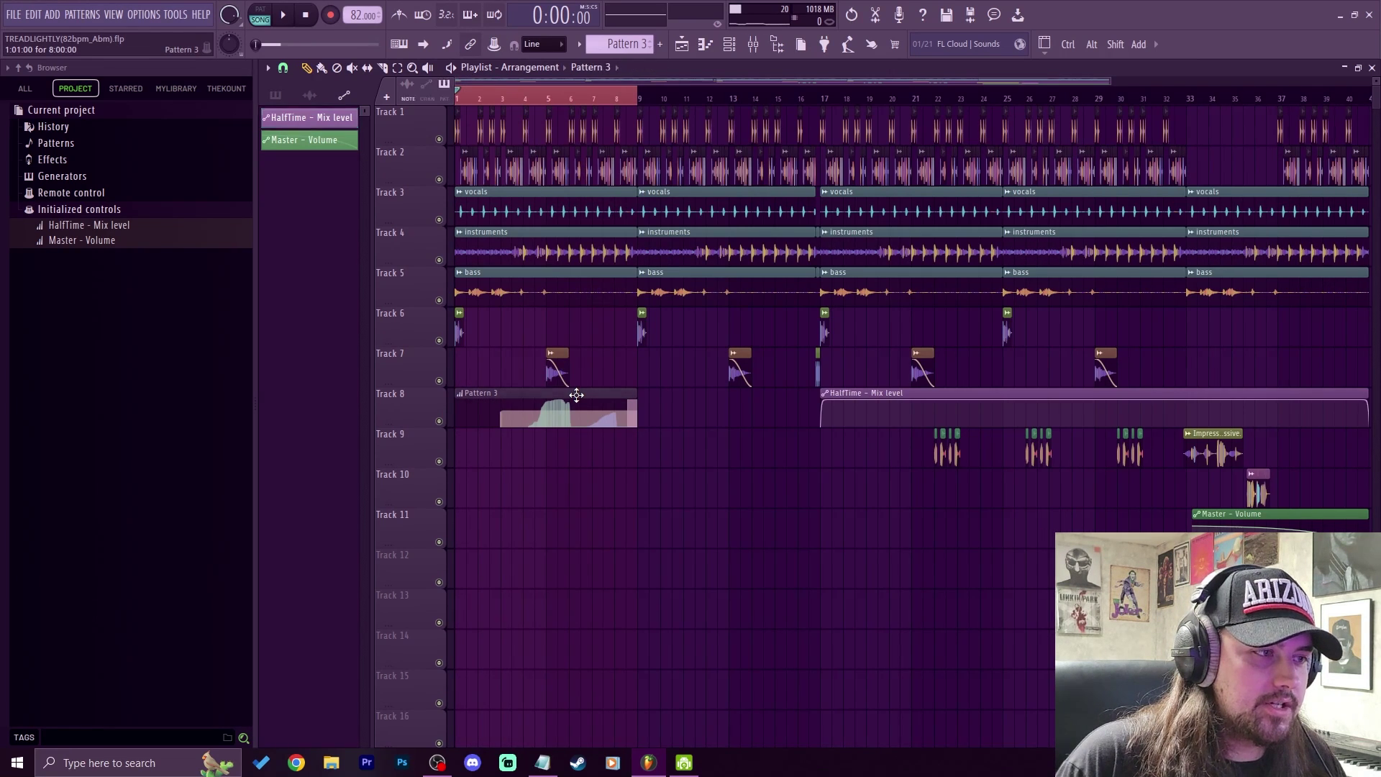
Open Pattern 3's event editor showing the recorded Vinyl Spin Down events
double_click(576, 396)
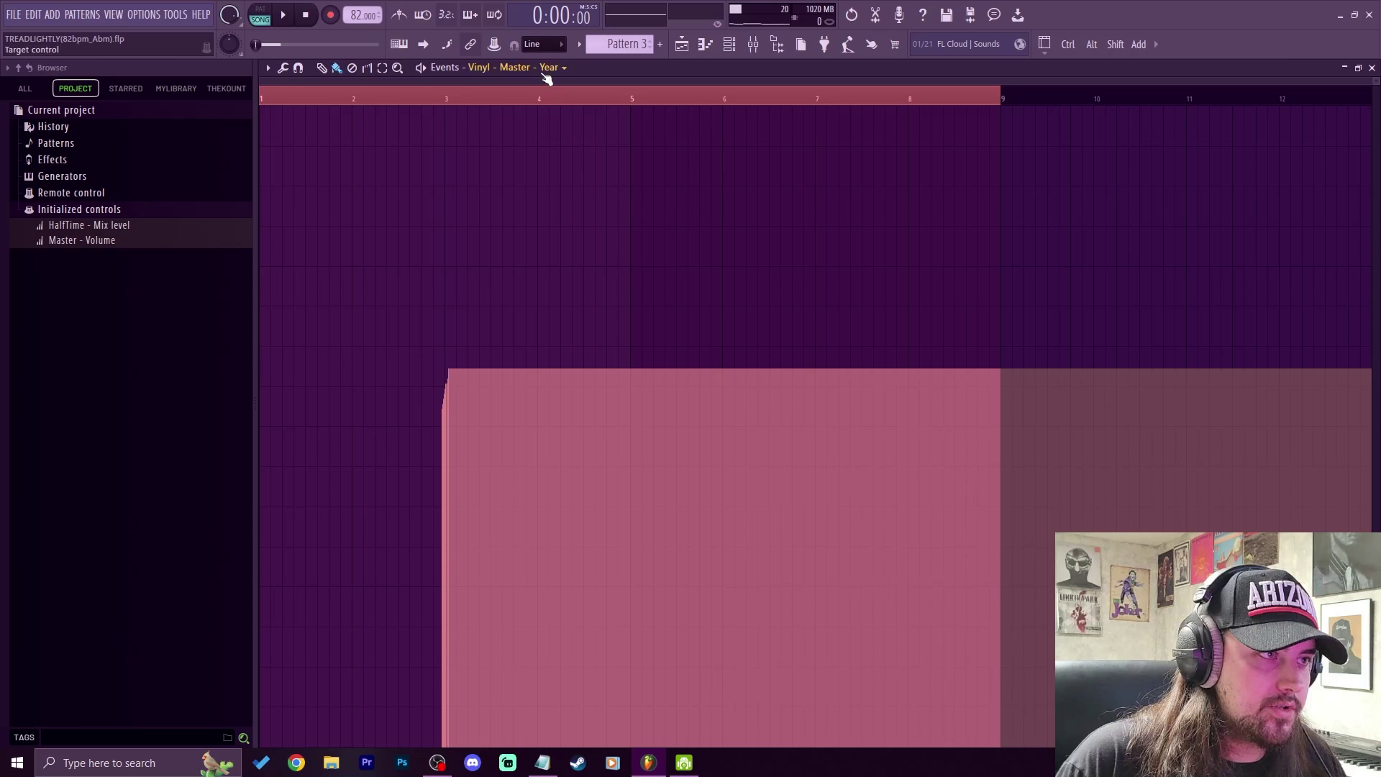
click(549, 71)
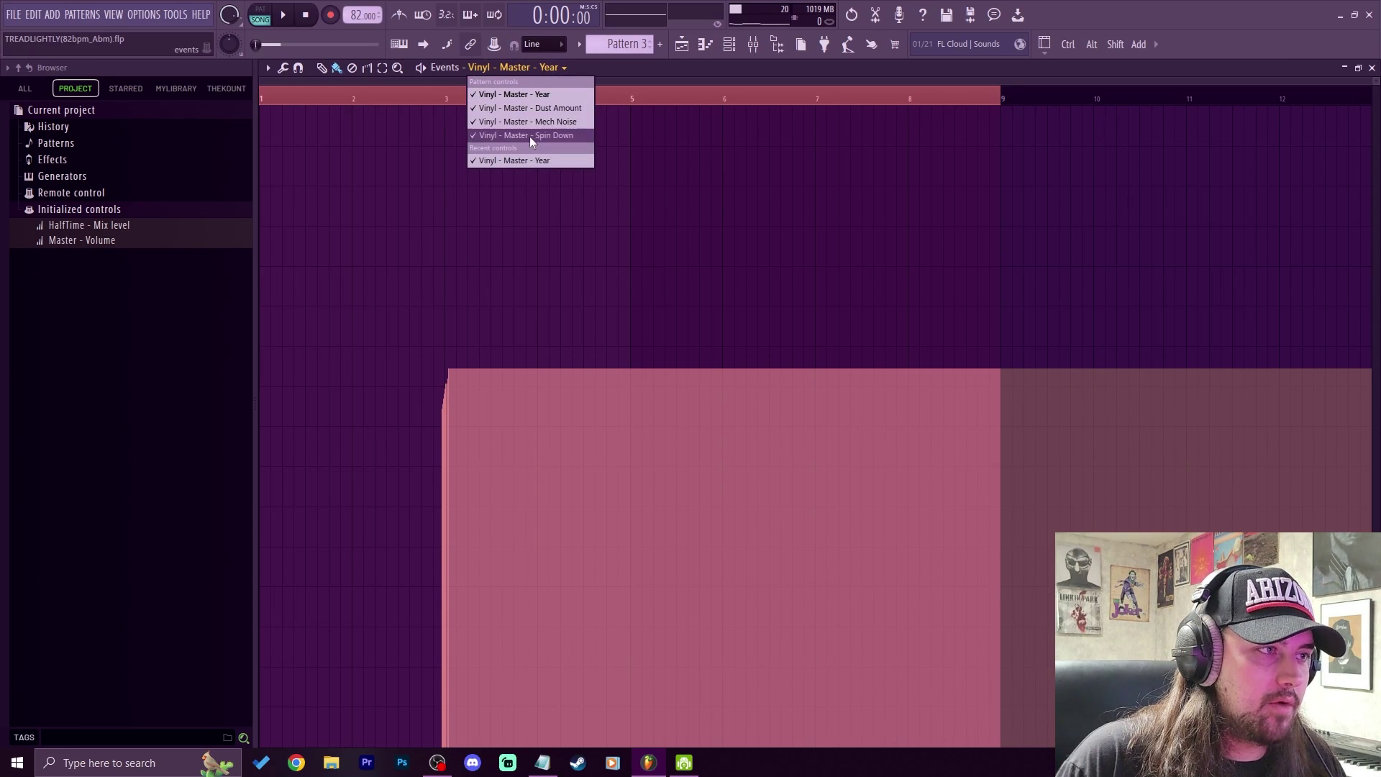
click(554, 67)
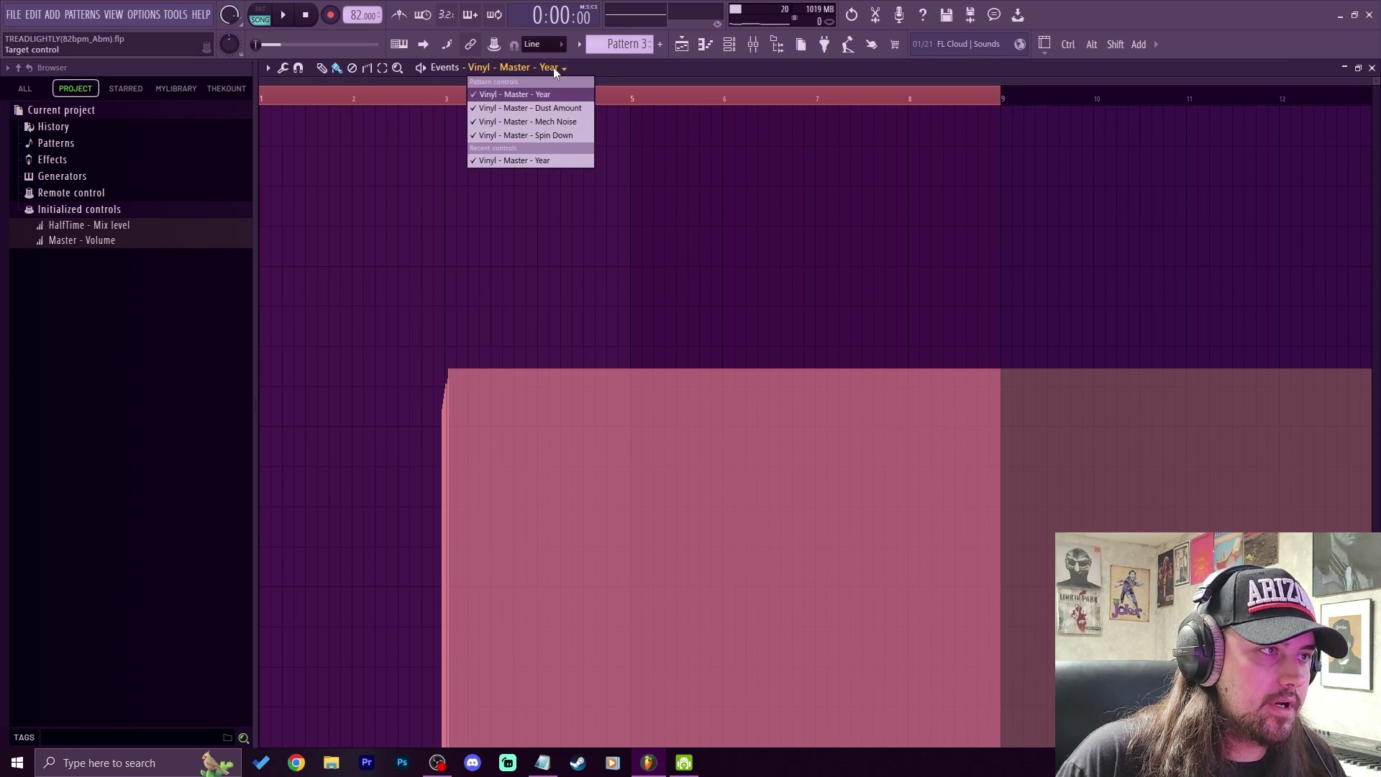
click(543, 136)
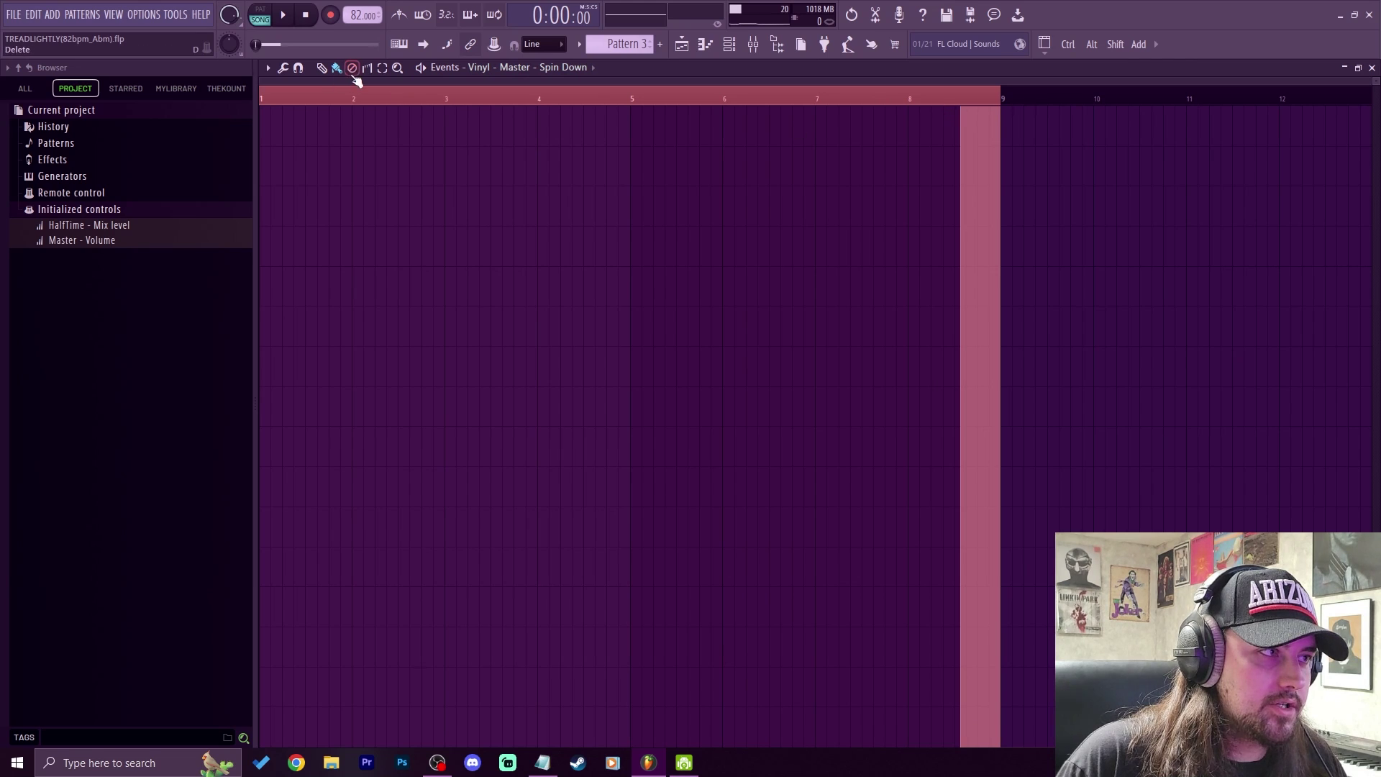
With snap set to Line, extend the Spin Down event to start at bar 8, then play the arrangement
scroll(997, 90, up, 3)
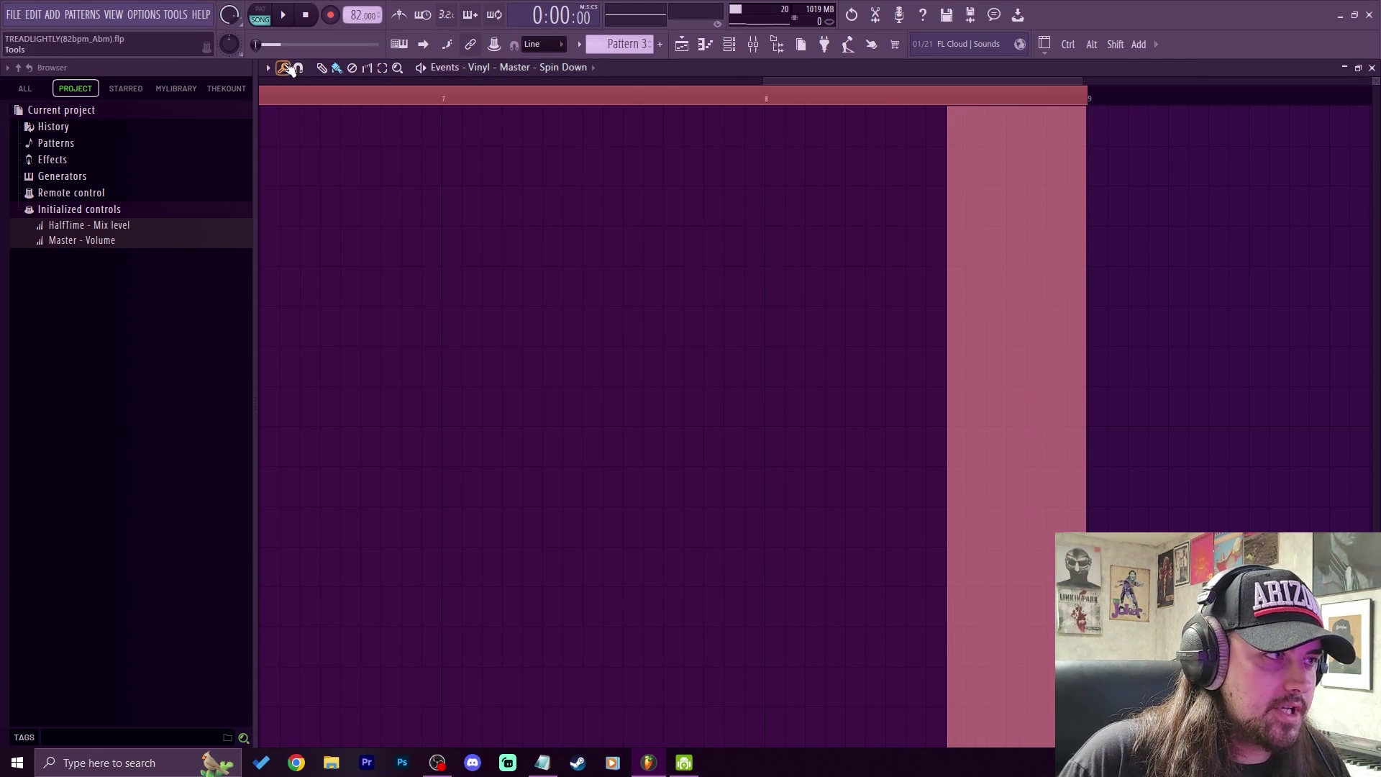
click(290, 69)
click(310, 102)
mouse_move(947, 117)
mouse_down()
mouse_move(931, 108)
mouse_move(949, 102)
mouse_move(771, 57)
mouse_up()
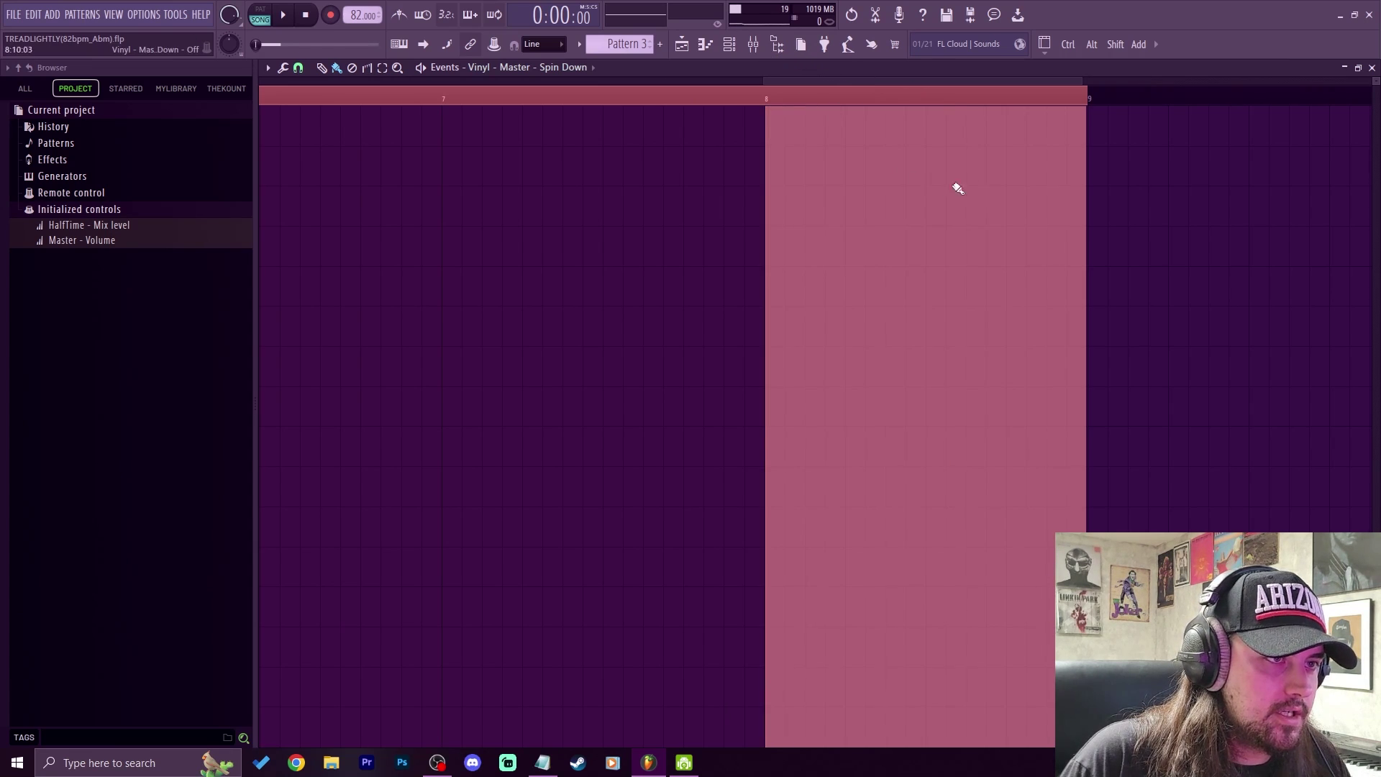
key(F5)
key(space)
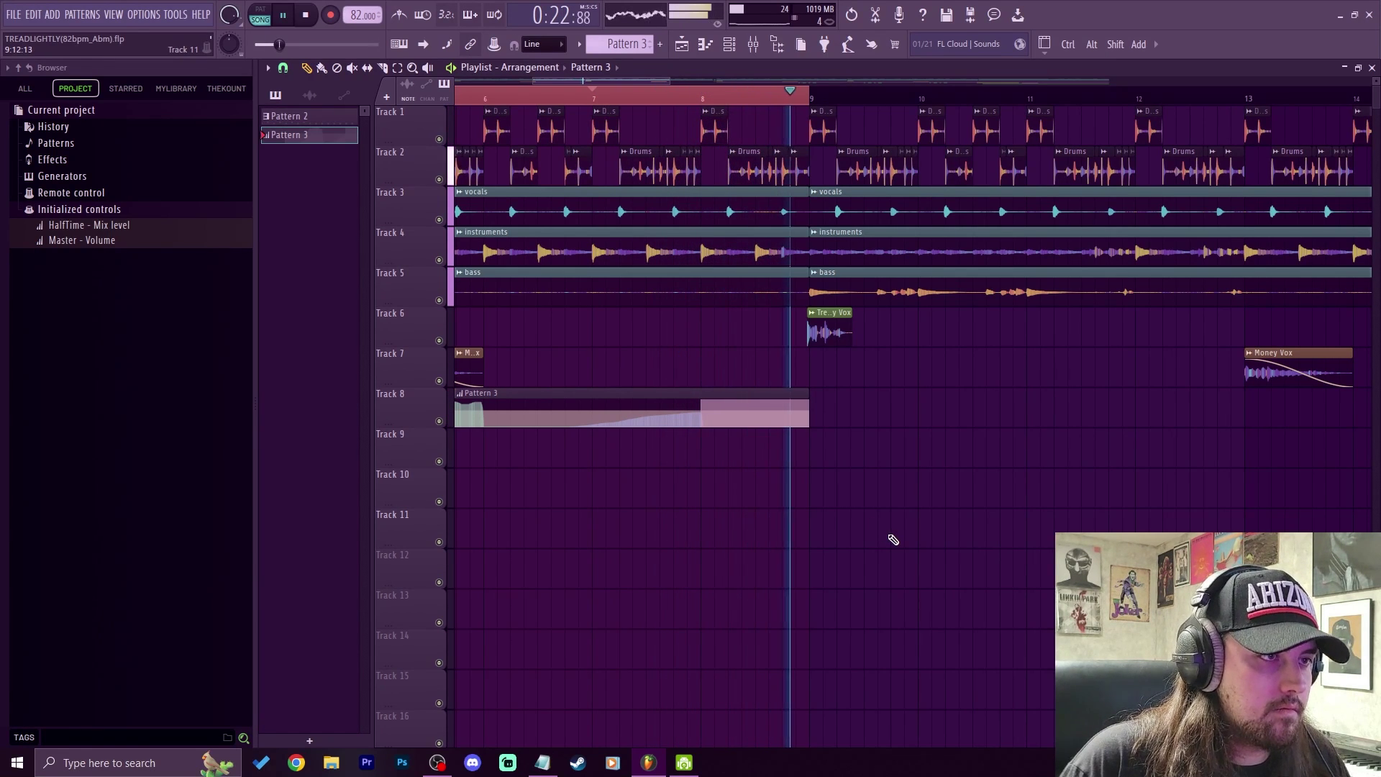
Open the HalfTime mix-level automation clip and position its editor beside the arrangement
scroll(683, 106, down, 6)
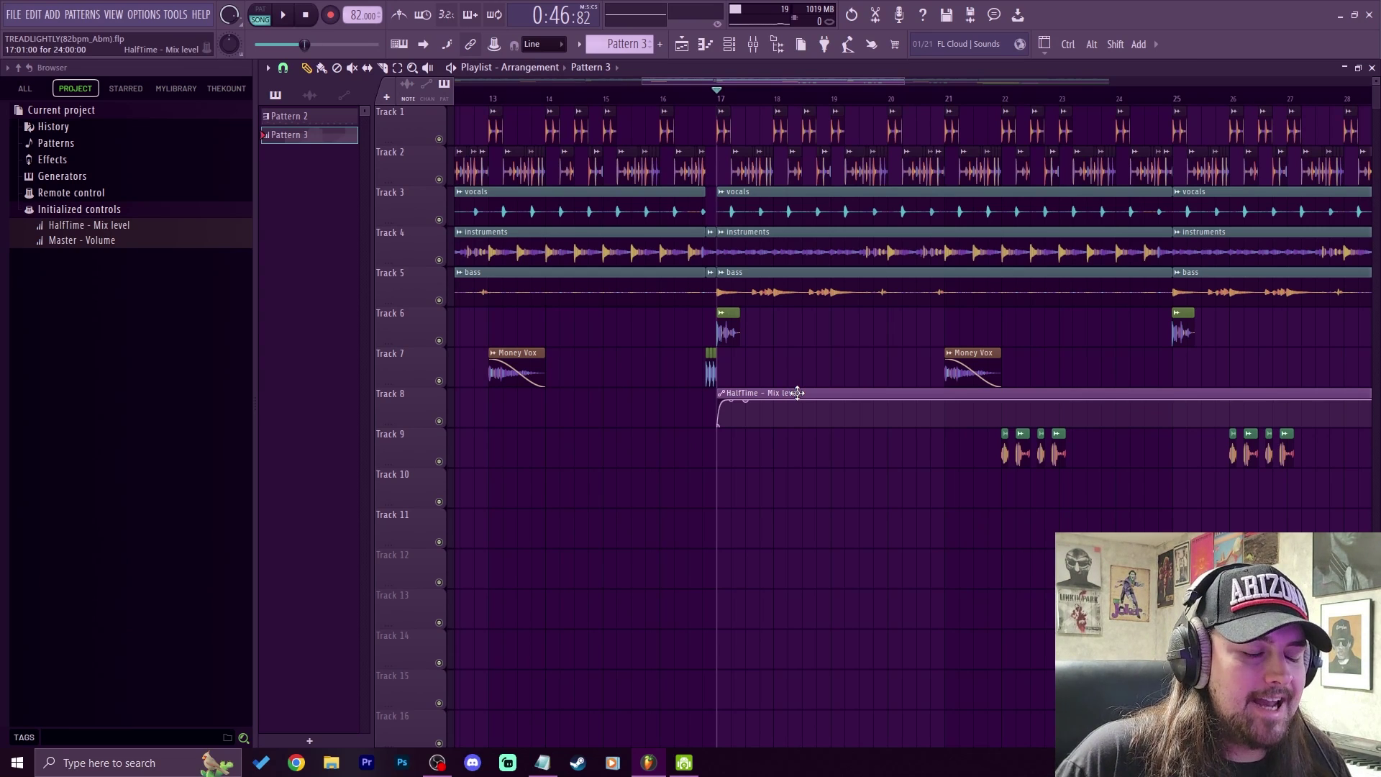
double_click(797, 393)
drag(503, 140, 577, 120)
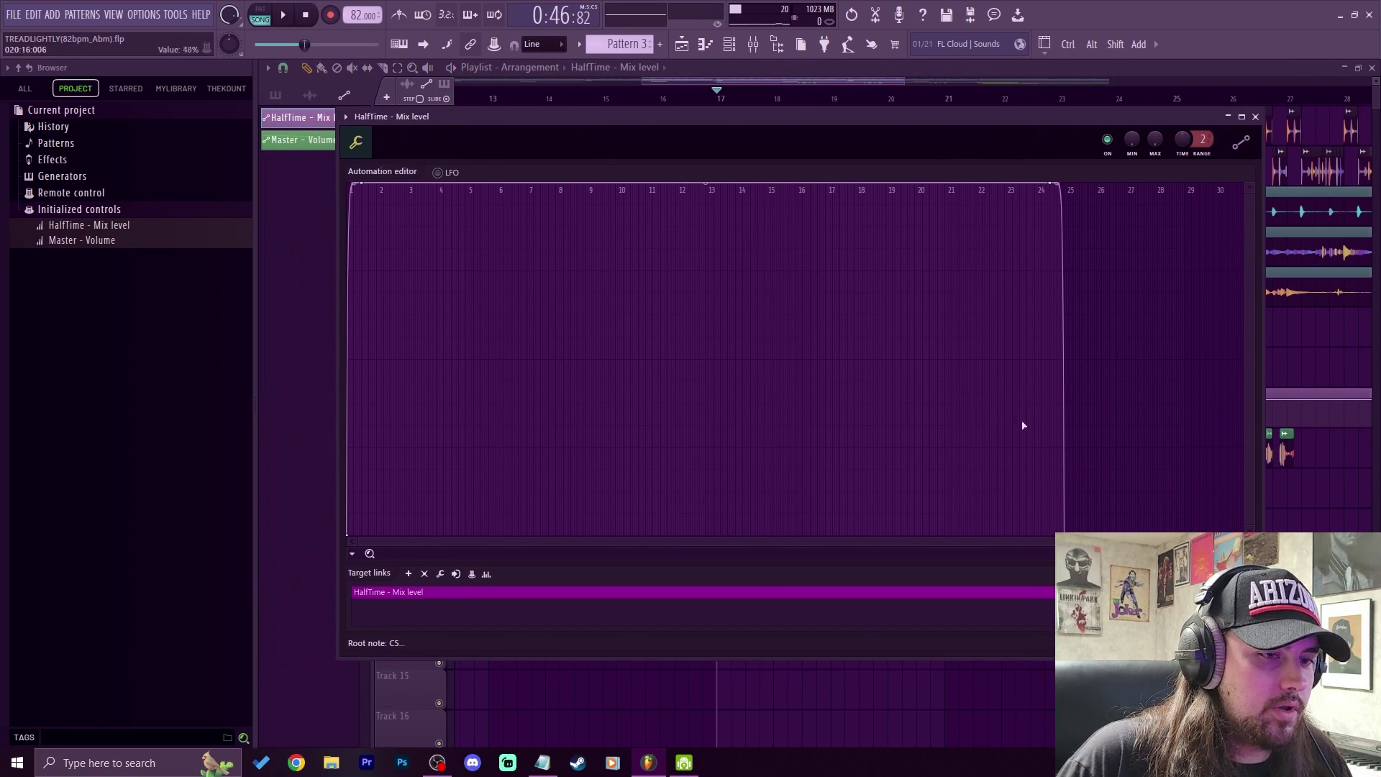
drag(1263, 659, 1129, 669)
scroll(912, 251, up, 5)
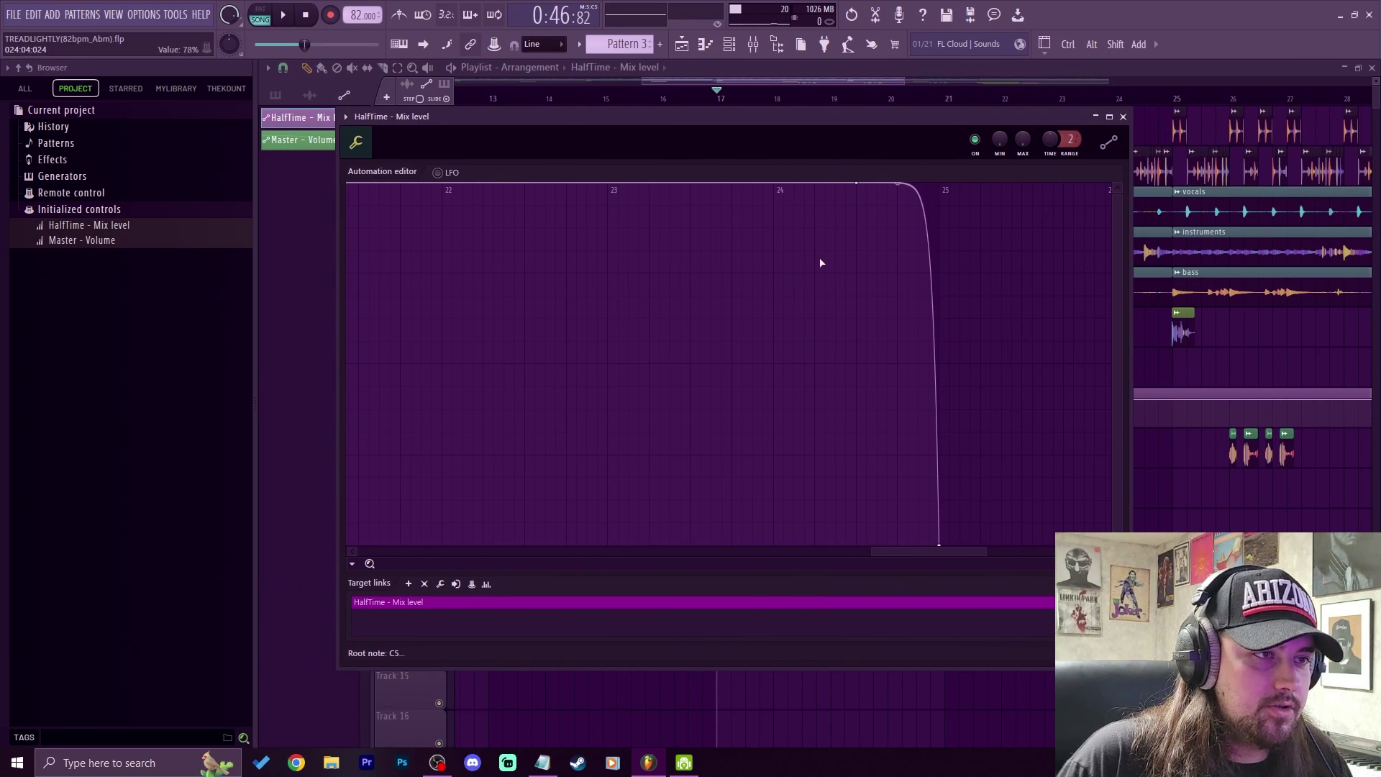
scroll(817, 204, up, 3)
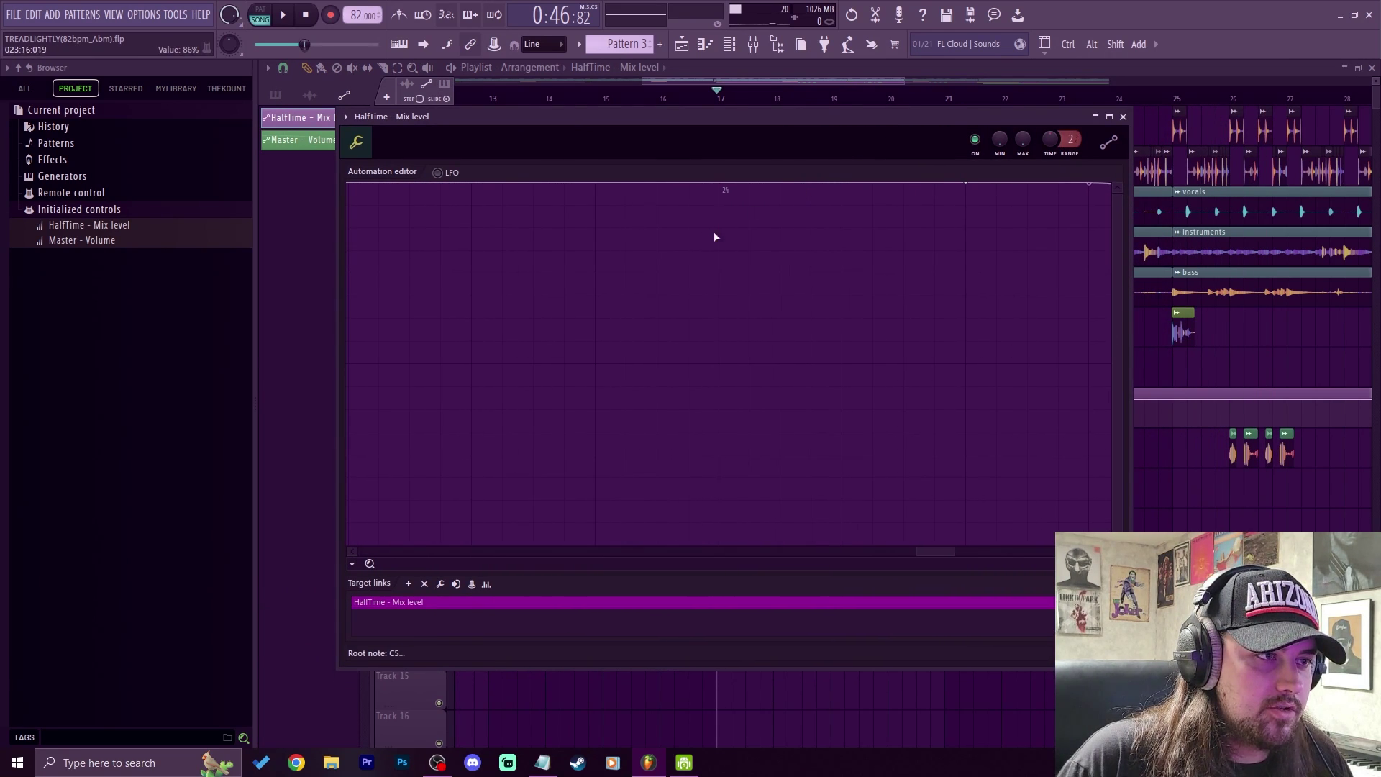
scroll(756, 393, down, 4)
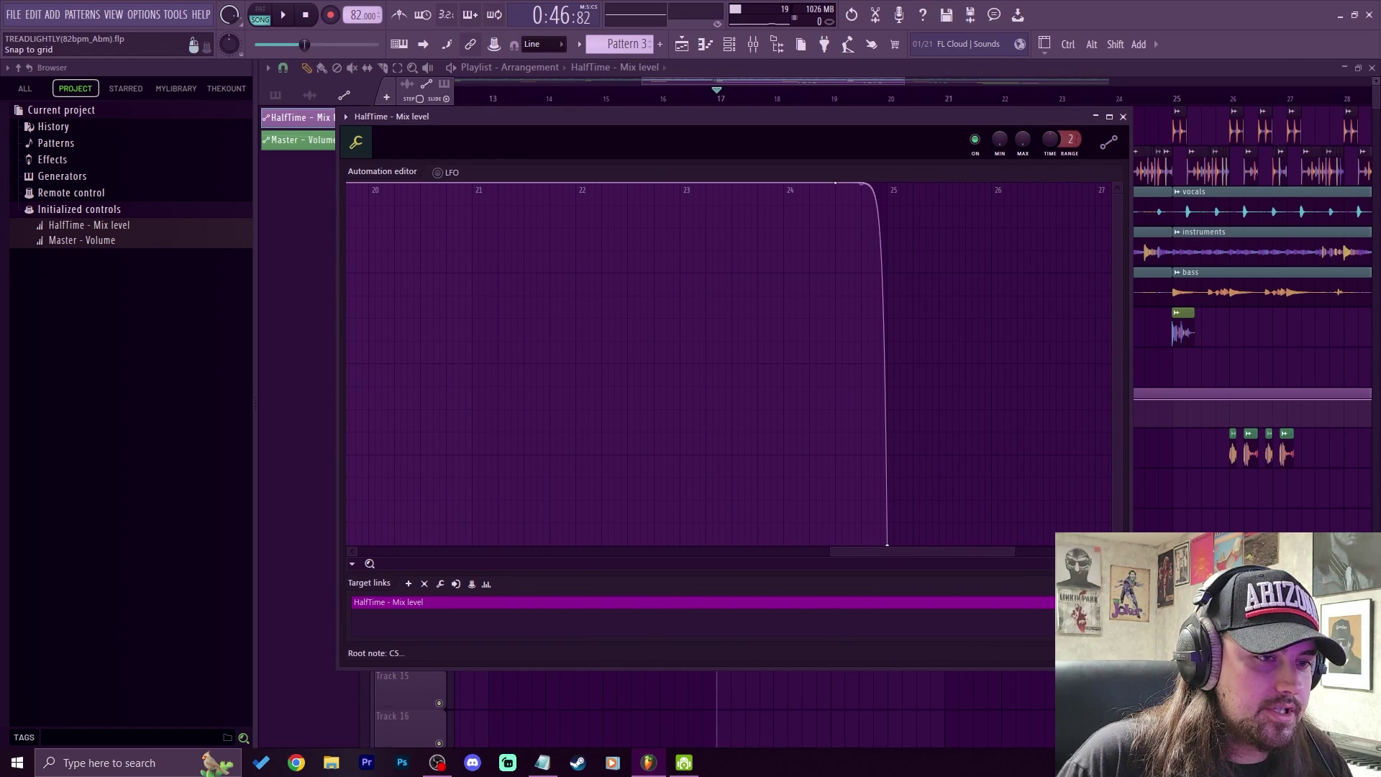
drag(791, 129, 837, 170)
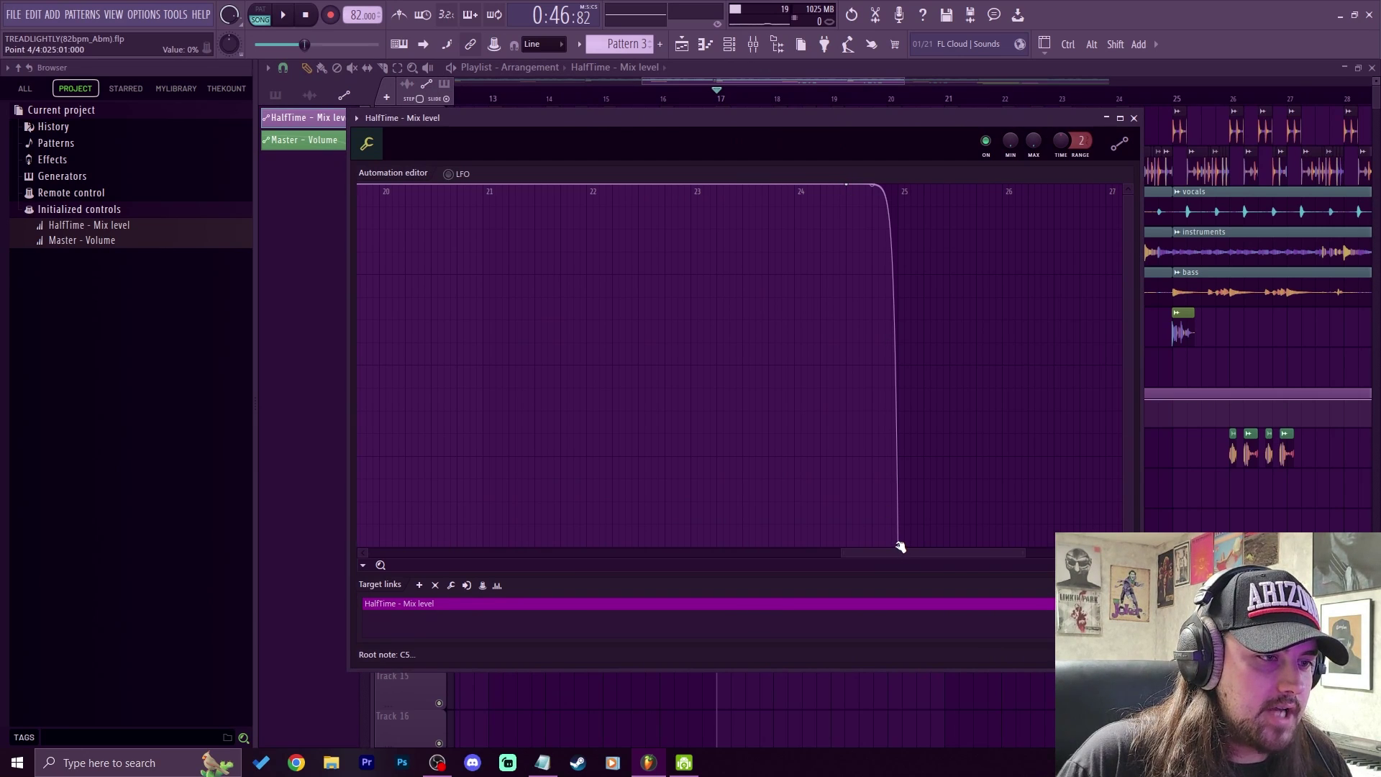
Move the final drop just past bar 25, lower the curve around bars 17–20, and pull a point to 75%
mouse_move(900, 547)
mouse_down()
mouse_move(795, 533)
mouse_move(915, 559)
mouse_up()
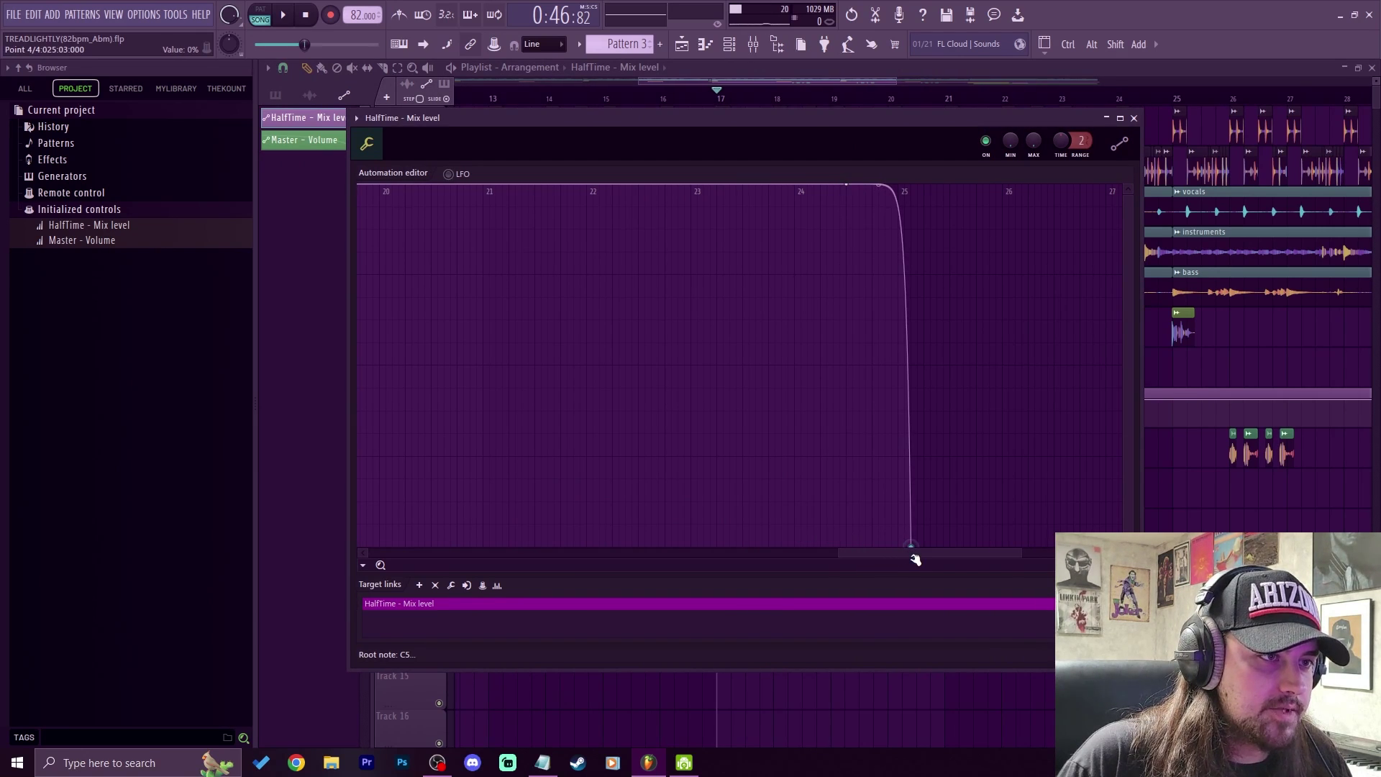
mouse_move(892, 191)
mouse_down()
mouse_move(914, 219)
mouse_move(898, 211)
mouse_move(912, 256)
mouse_move(867, 198)
mouse_up()
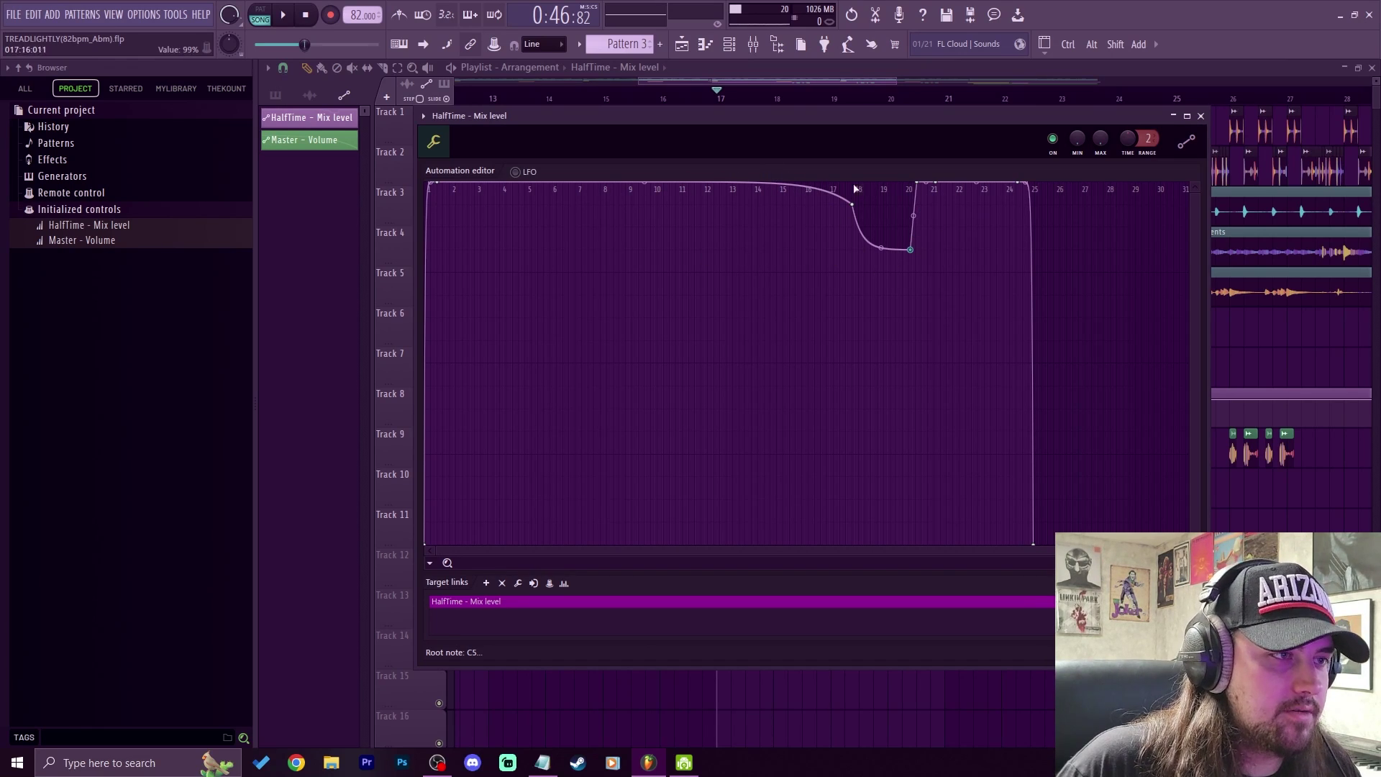
drag(910, 250, 911, 274)
drag(905, 111, 490, 66)
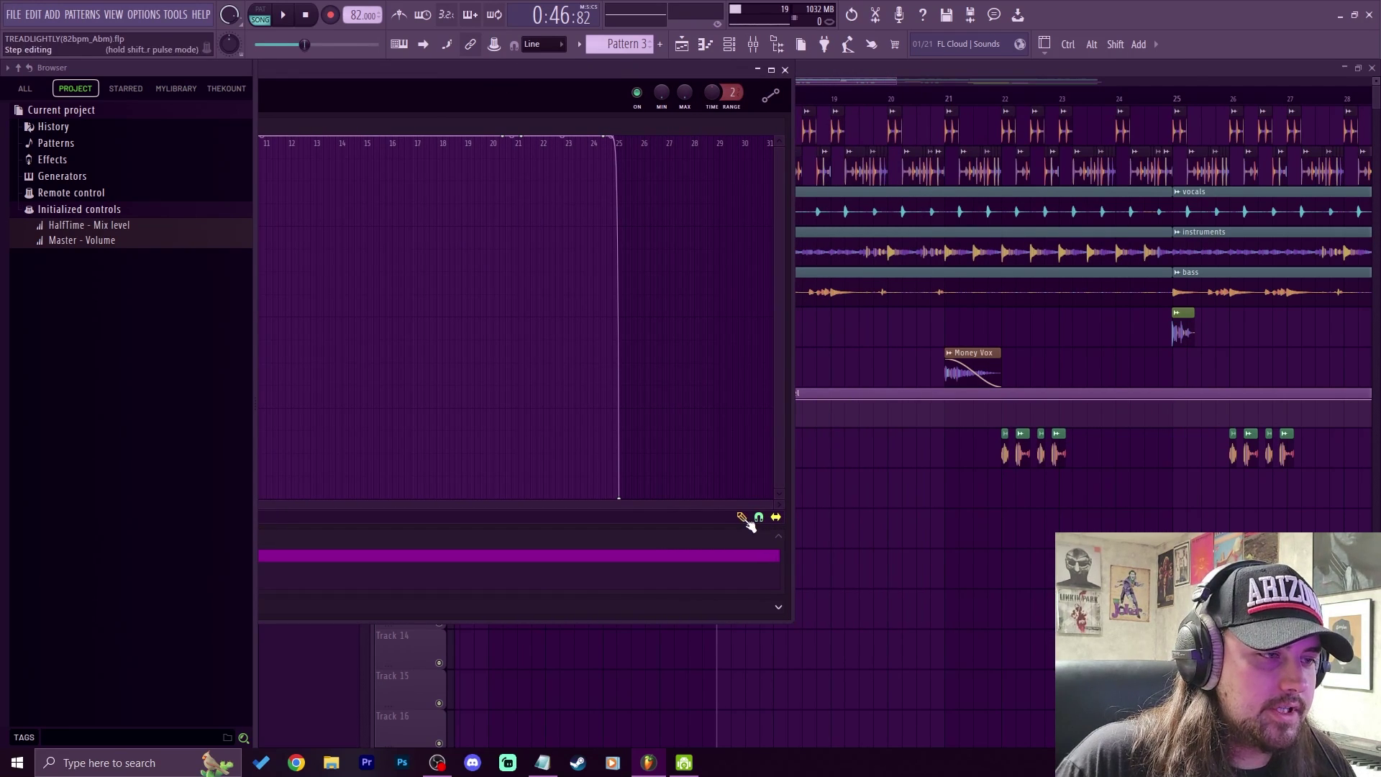
Maximize the HalfTime automation editor, draw a stepped mix-level curve, then undo it
double_click(570, 84)
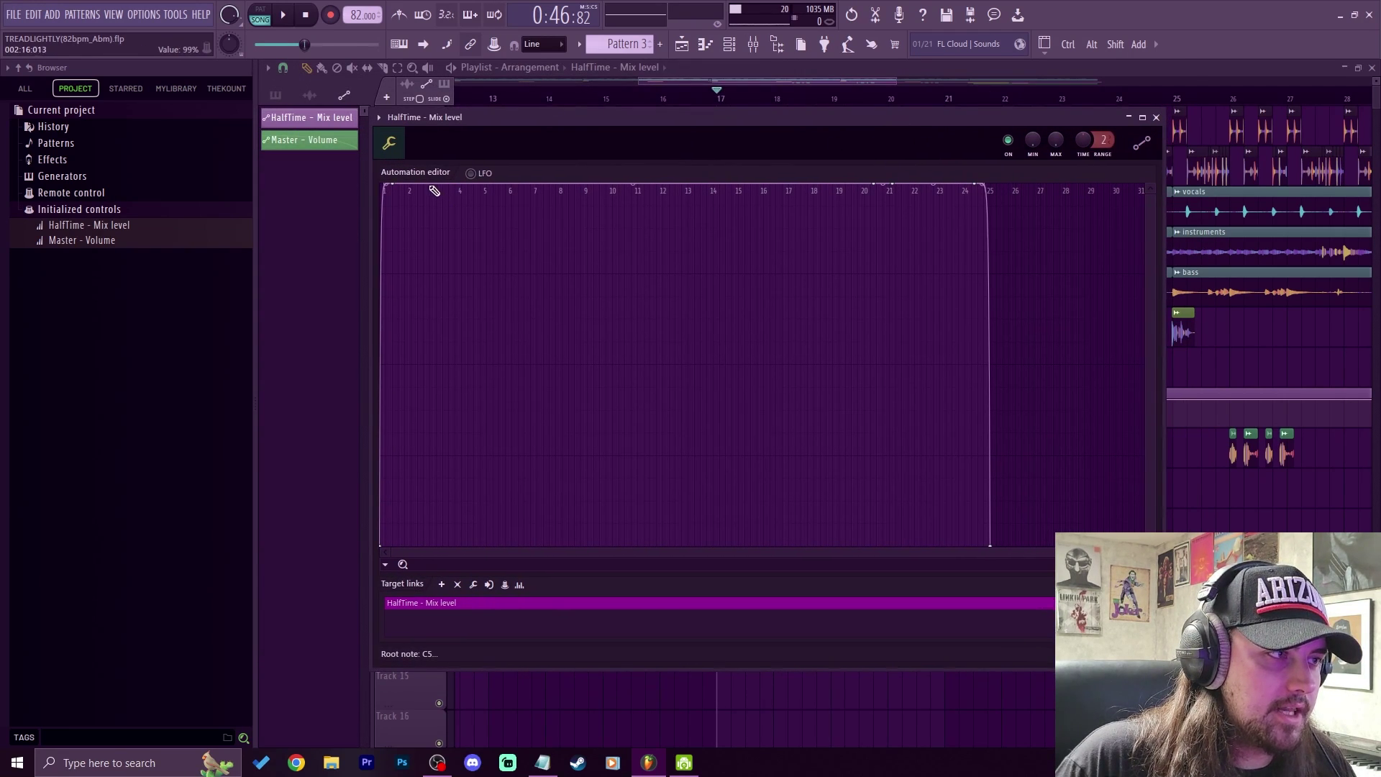
mouse_move(435, 191)
mouse_down()
mouse_move(438, 221)
mouse_move(473, 227)
mouse_move(508, 336)
mouse_move(554, 372)
mouse_move(731, 251)
mouse_move(736, 389)
mouse_move(824, 311)
mouse_move(800, 261)
mouse_move(851, 395)
mouse_move(936, 359)
mouse_move(900, 255)
mouse_move(987, 412)
mouse_up()
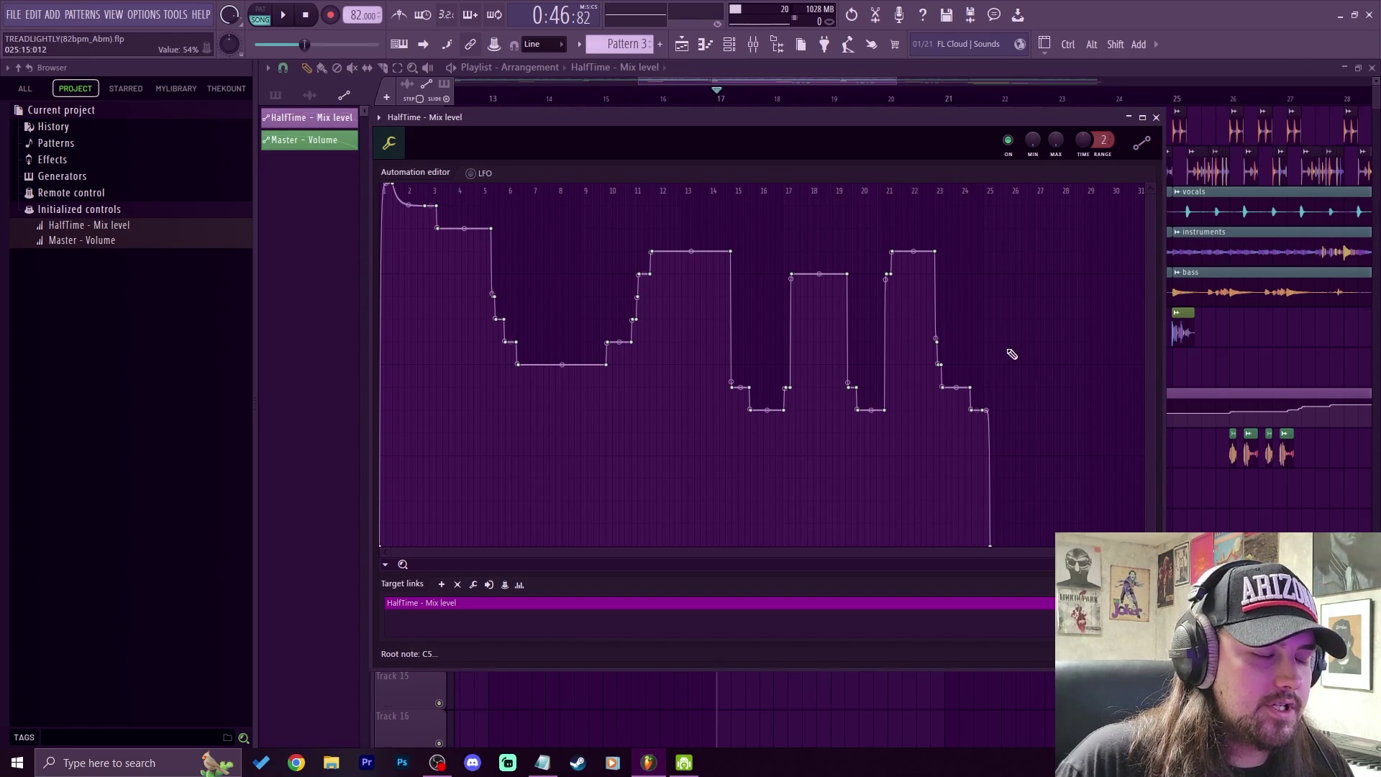
key(ctrl+z)
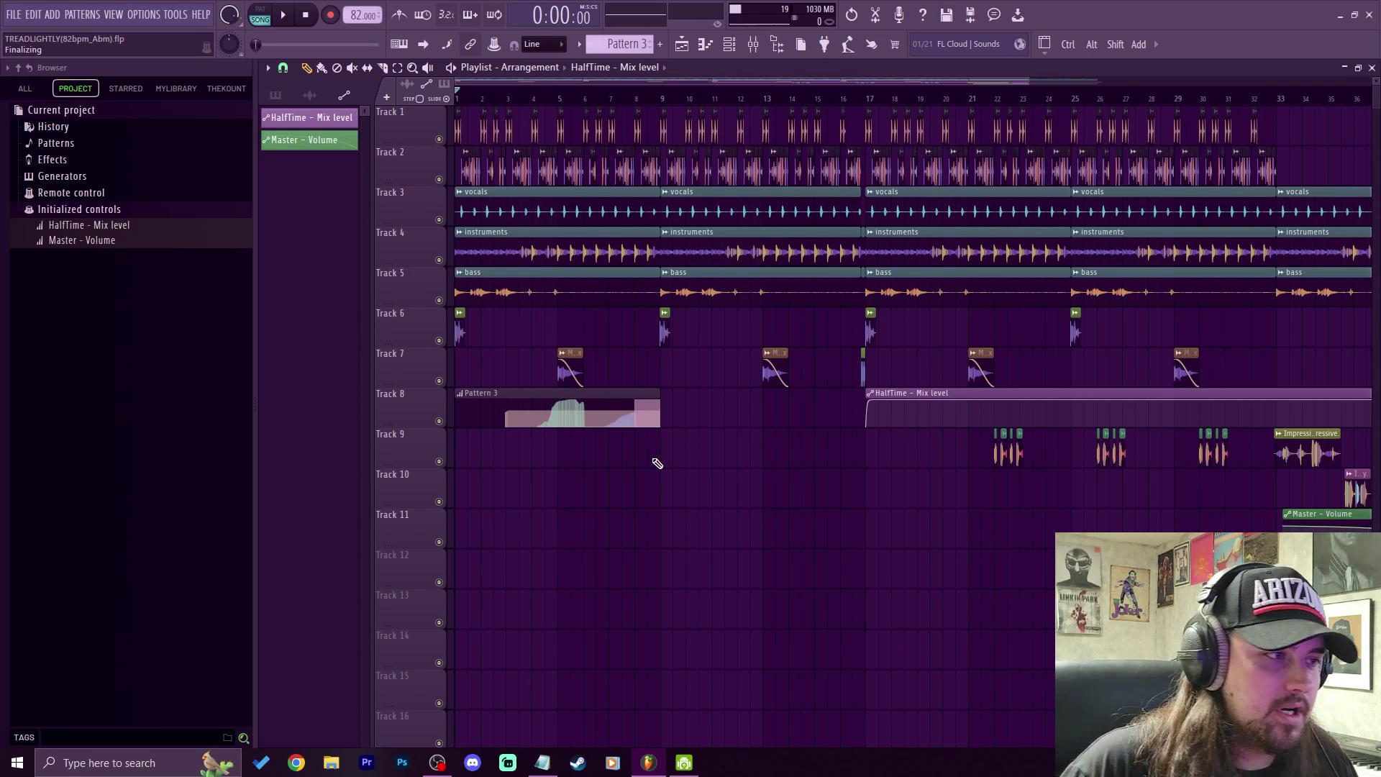
Delete the effect in the Master insert's slot 5 and confirm the removal
key(F9)
drag(740, 420, 684, 484)
key(F9)
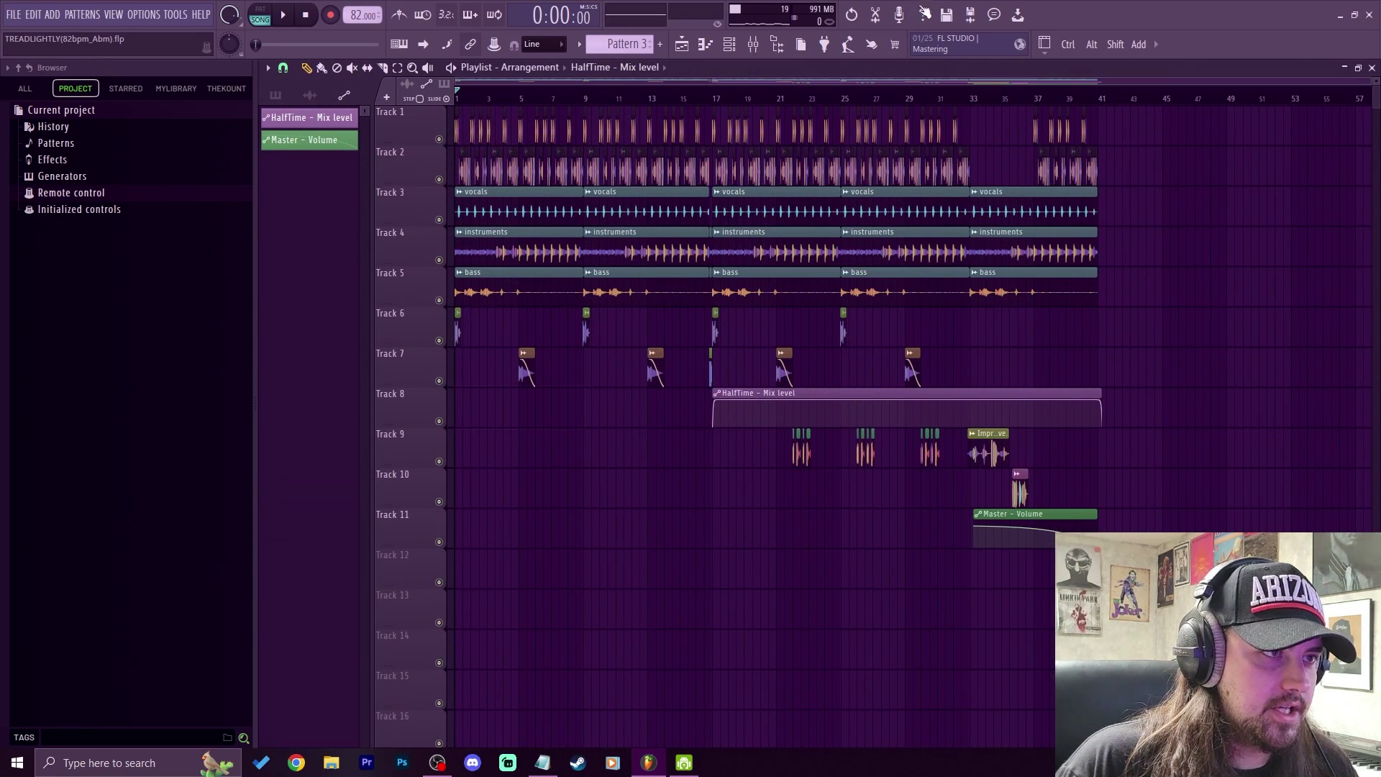
key(F9)
right_click(933, 489)
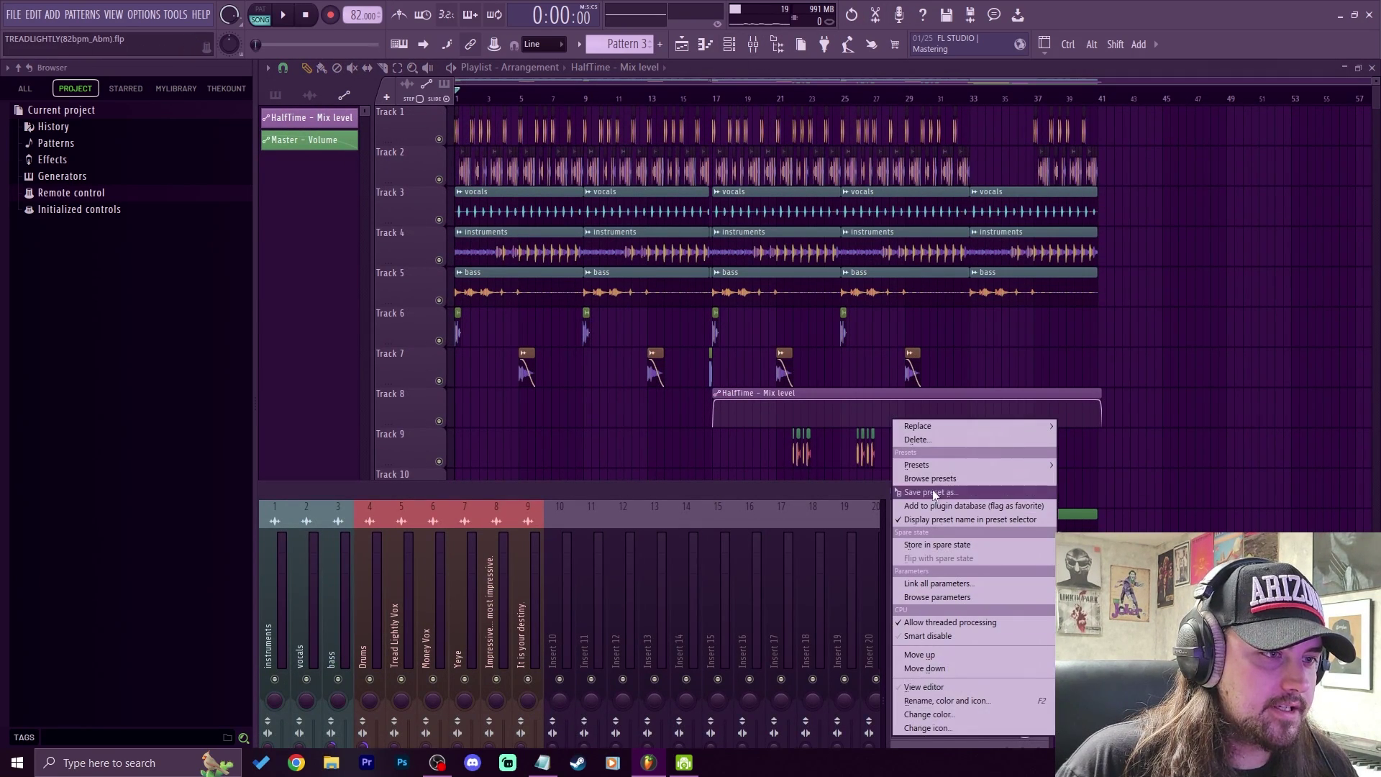
click(917, 440)
click(729, 432)
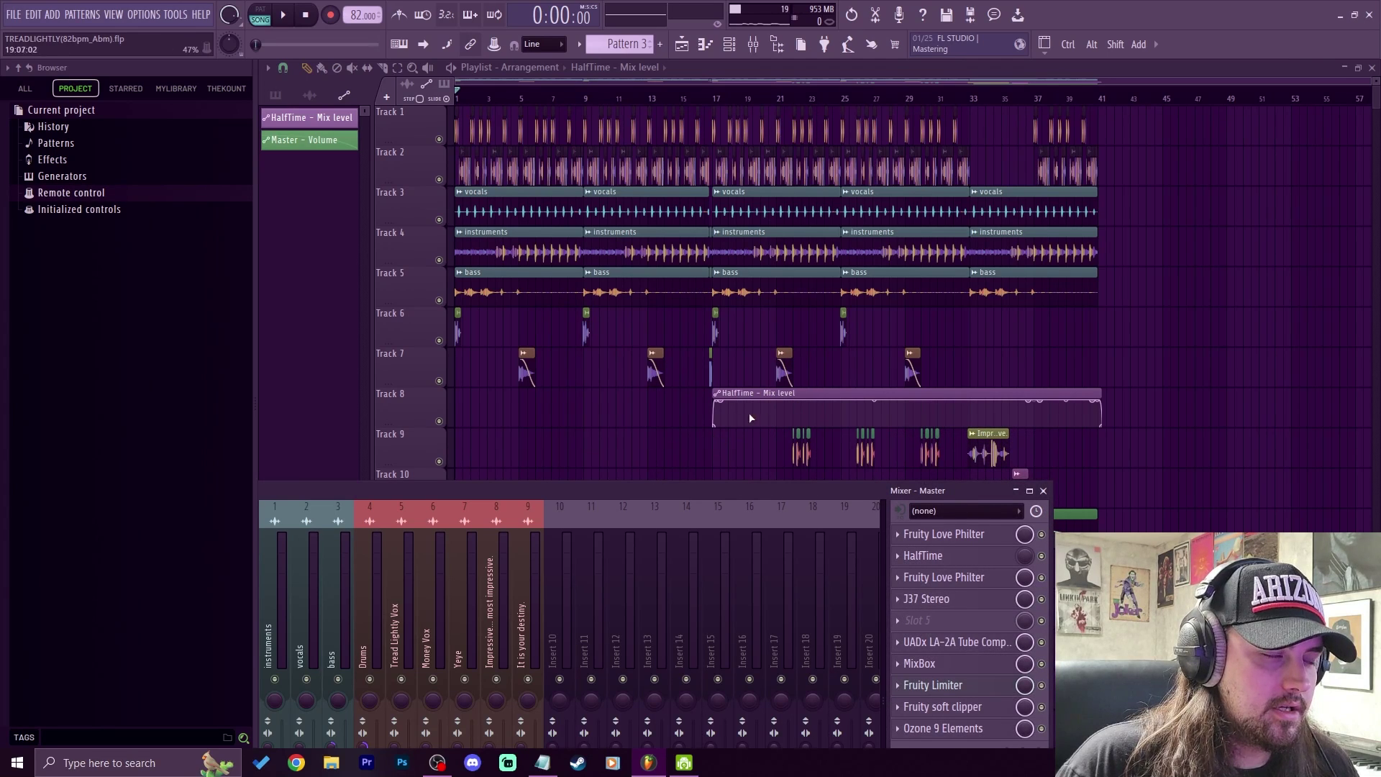
Play the song briefly, then move the song position to bar 17
key(space)
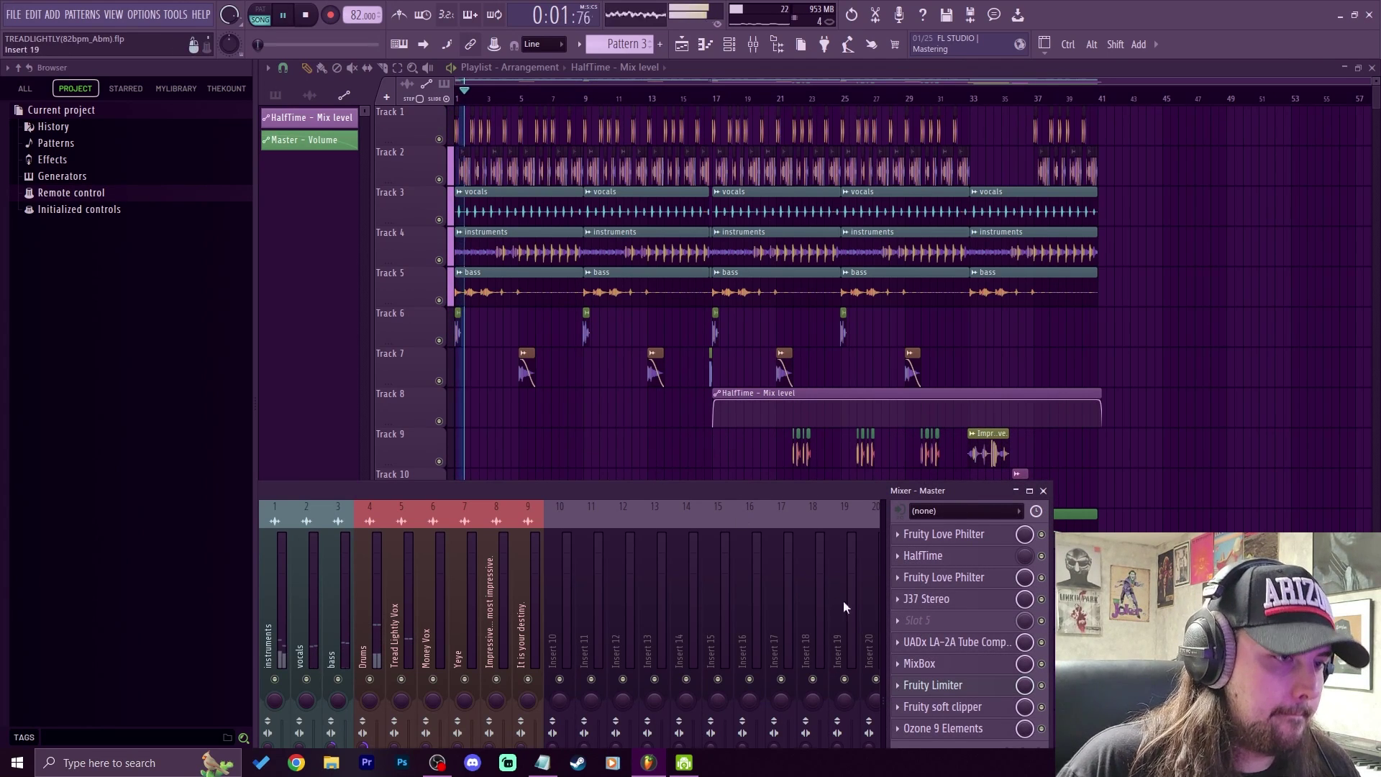
click(305, 16)
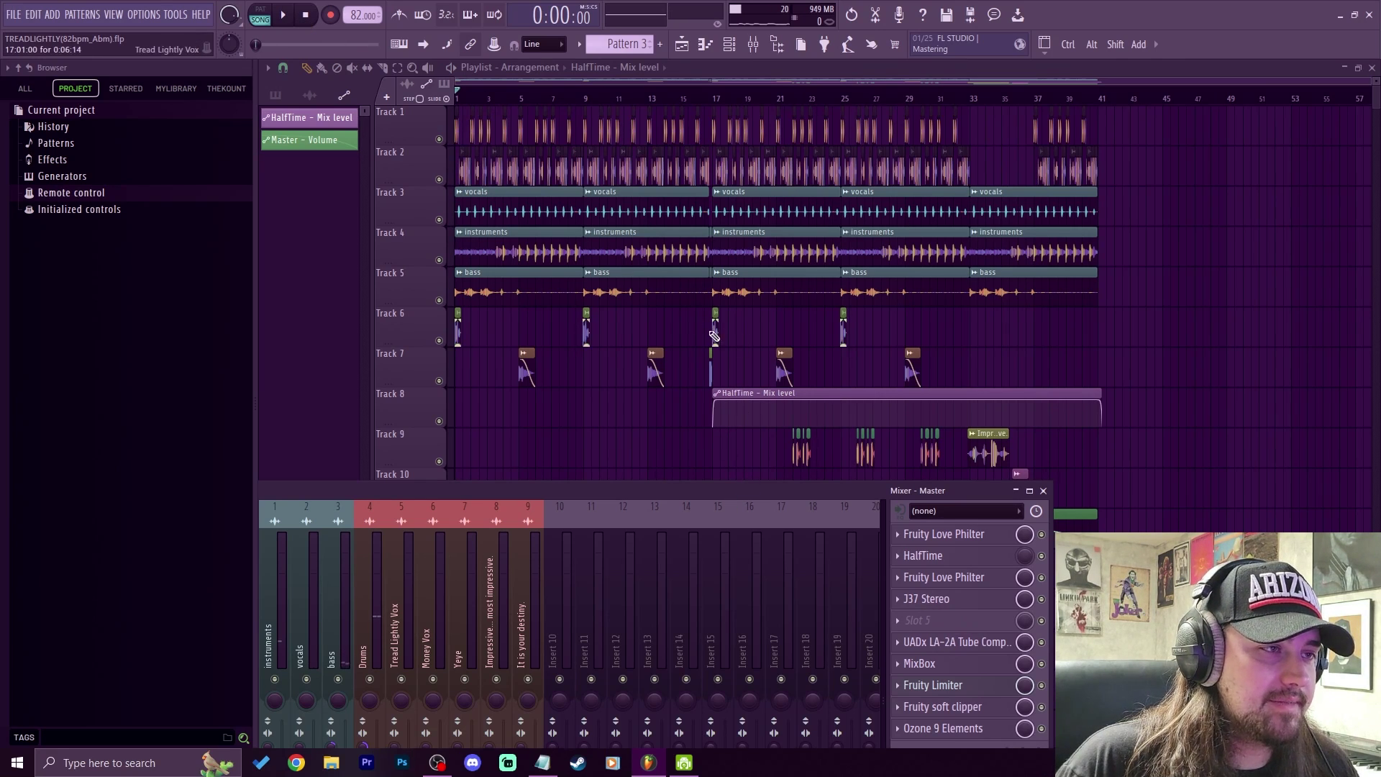
click(718, 97)
scroll(717, 97, up, 4)
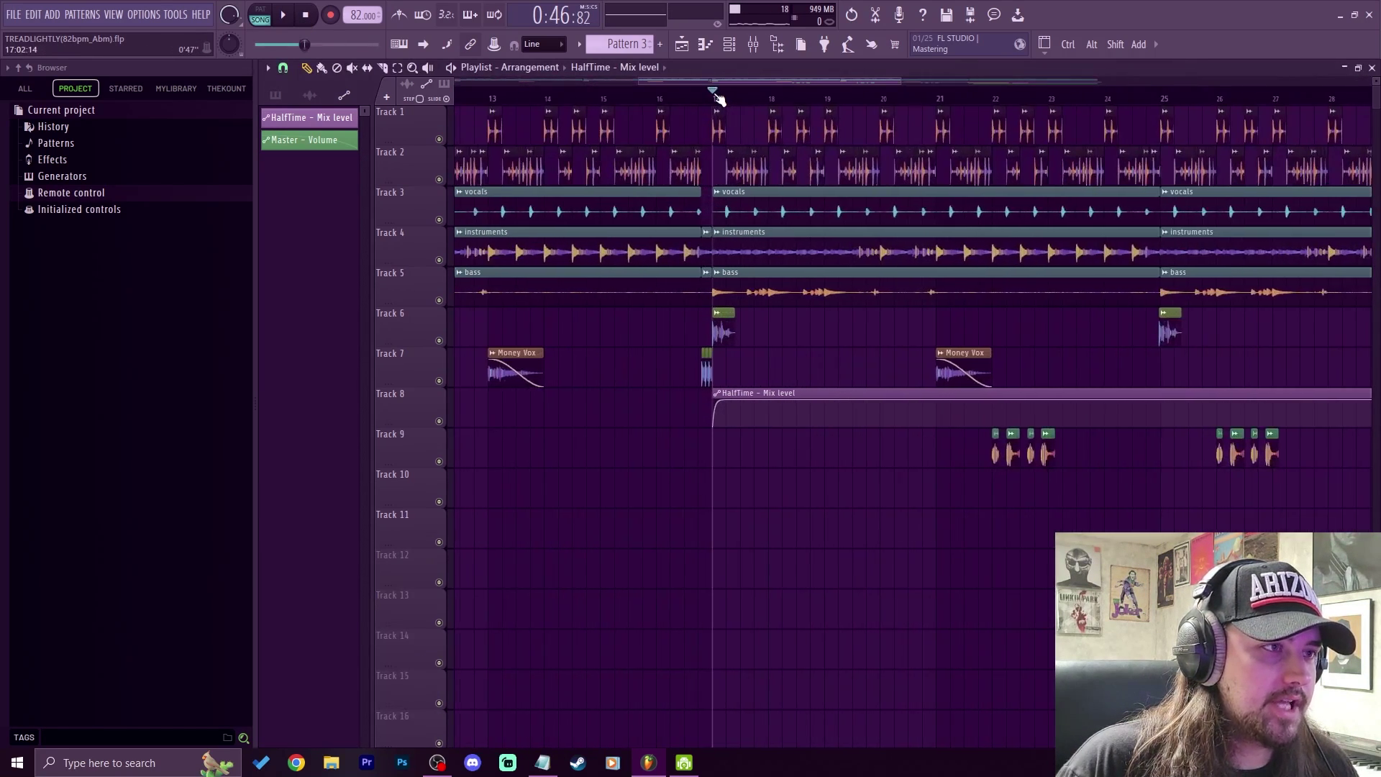
Play from just before bar 17 with the mixer raised to watch the master effects
click(754, 44)
drag(733, 506, 739, 195)
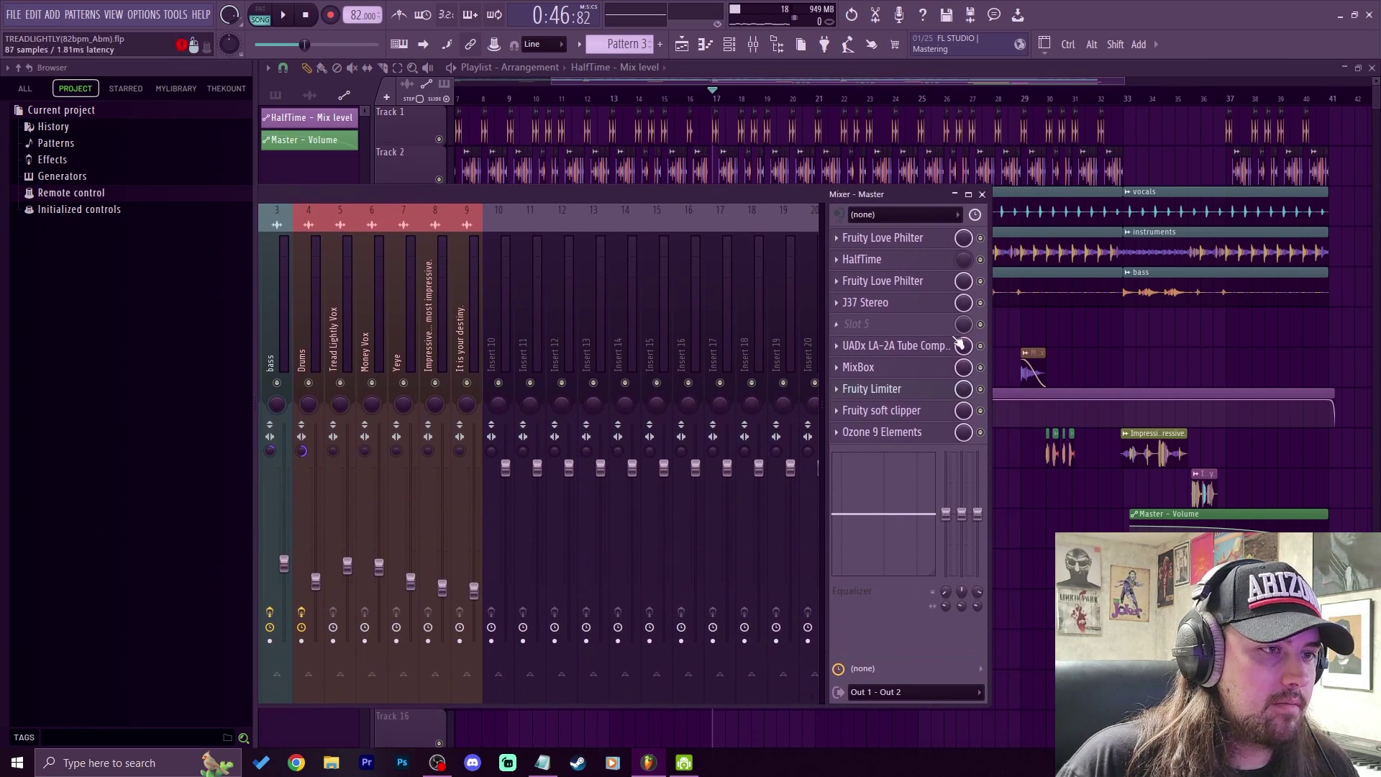
click(790, 66)
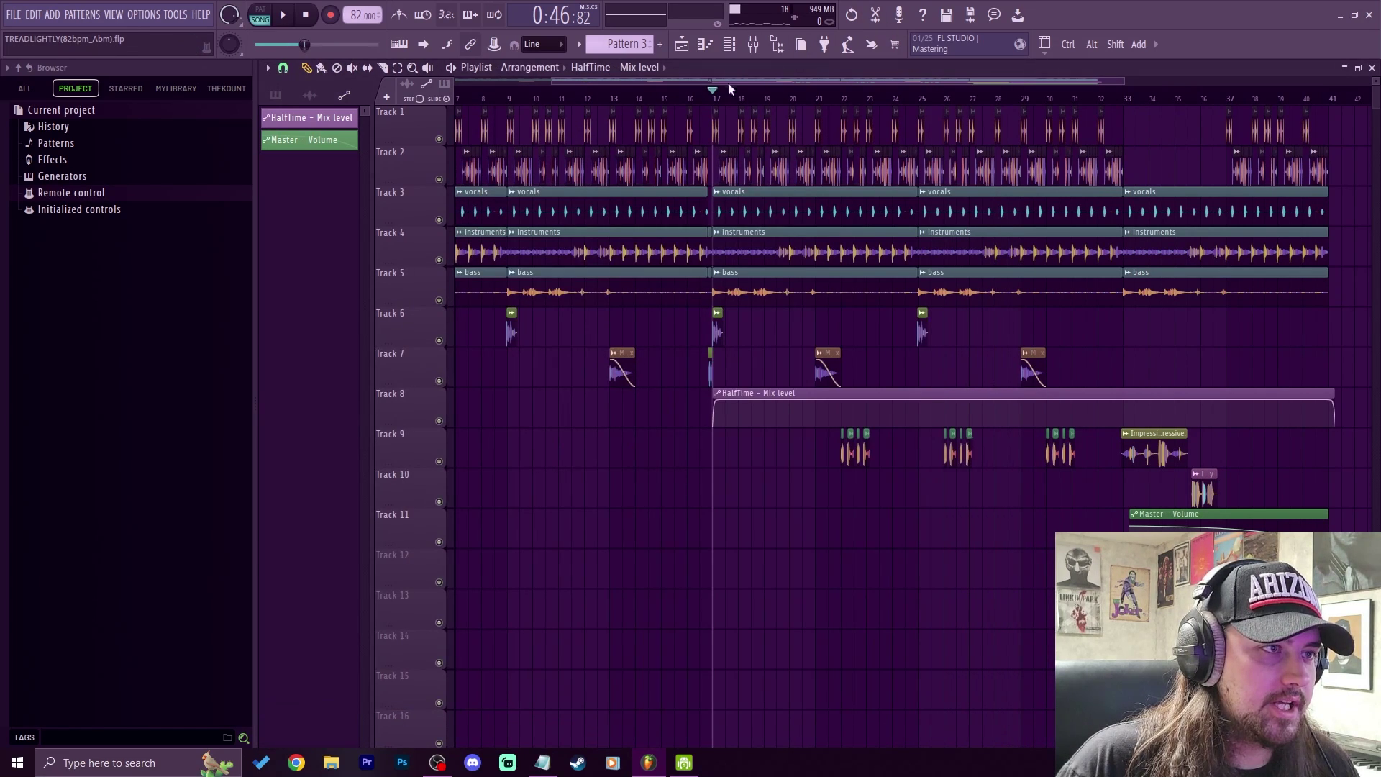
key(space)
click(753, 44)
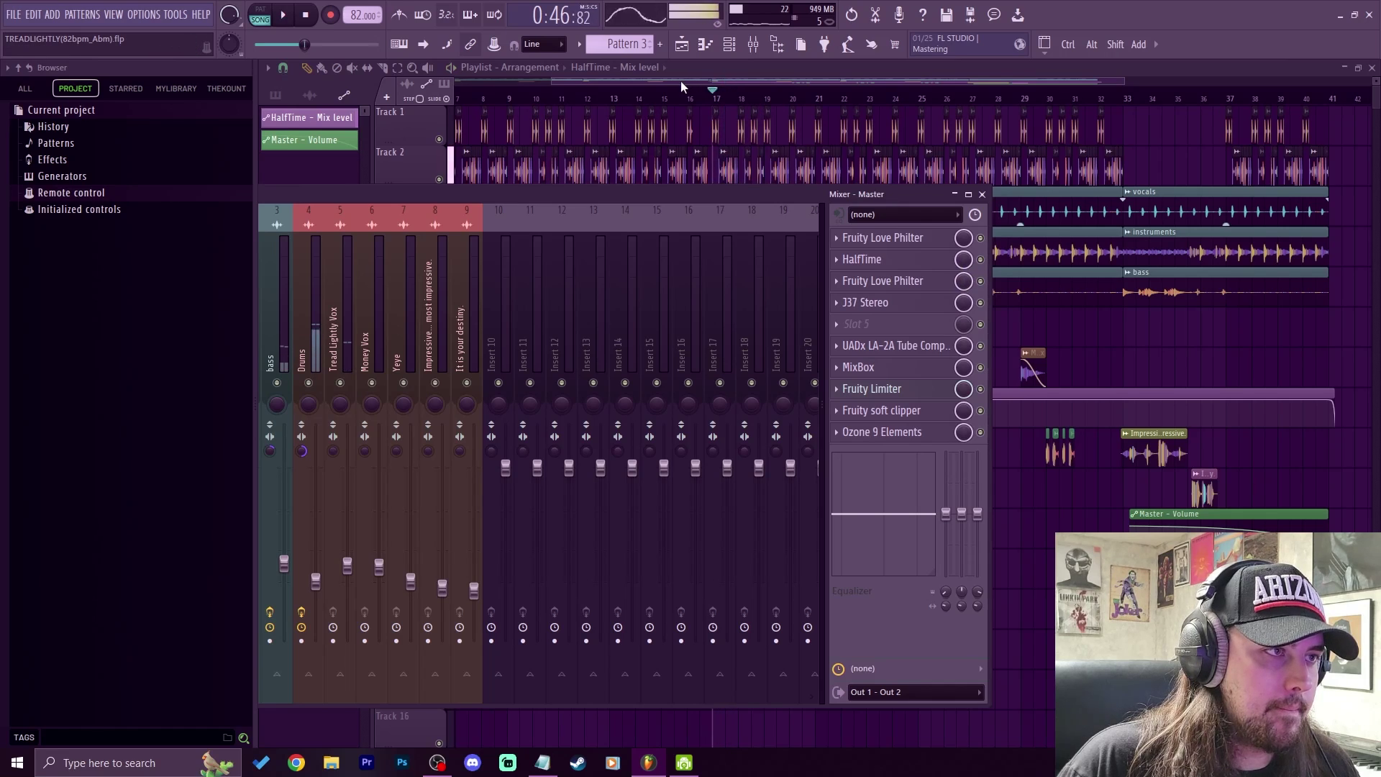
click(676, 88)
key(space)
click(753, 44)
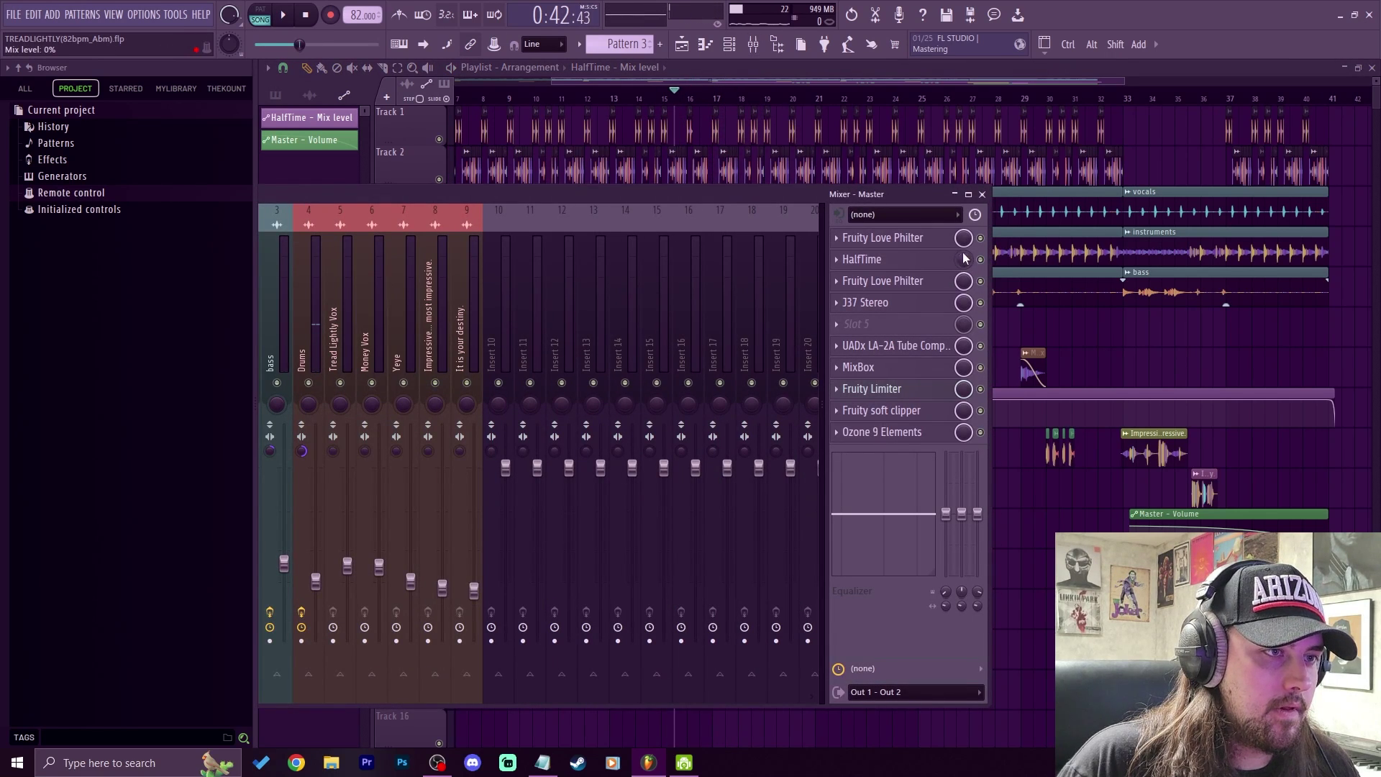
Reset HalfTime's mix level to 100% and play the song to check it
drag(913, 193, 512, 305)
key(F9)
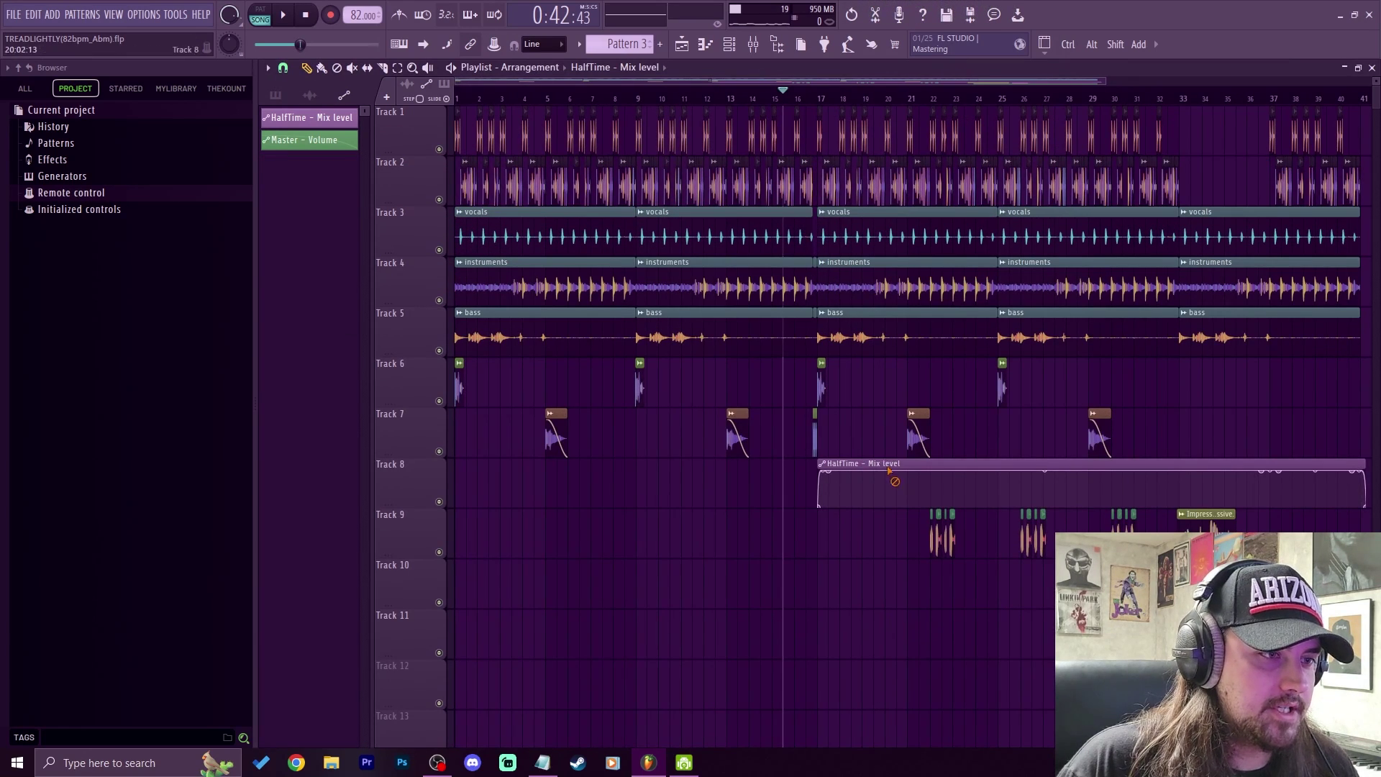
key(F9)
right_click(690, 359)
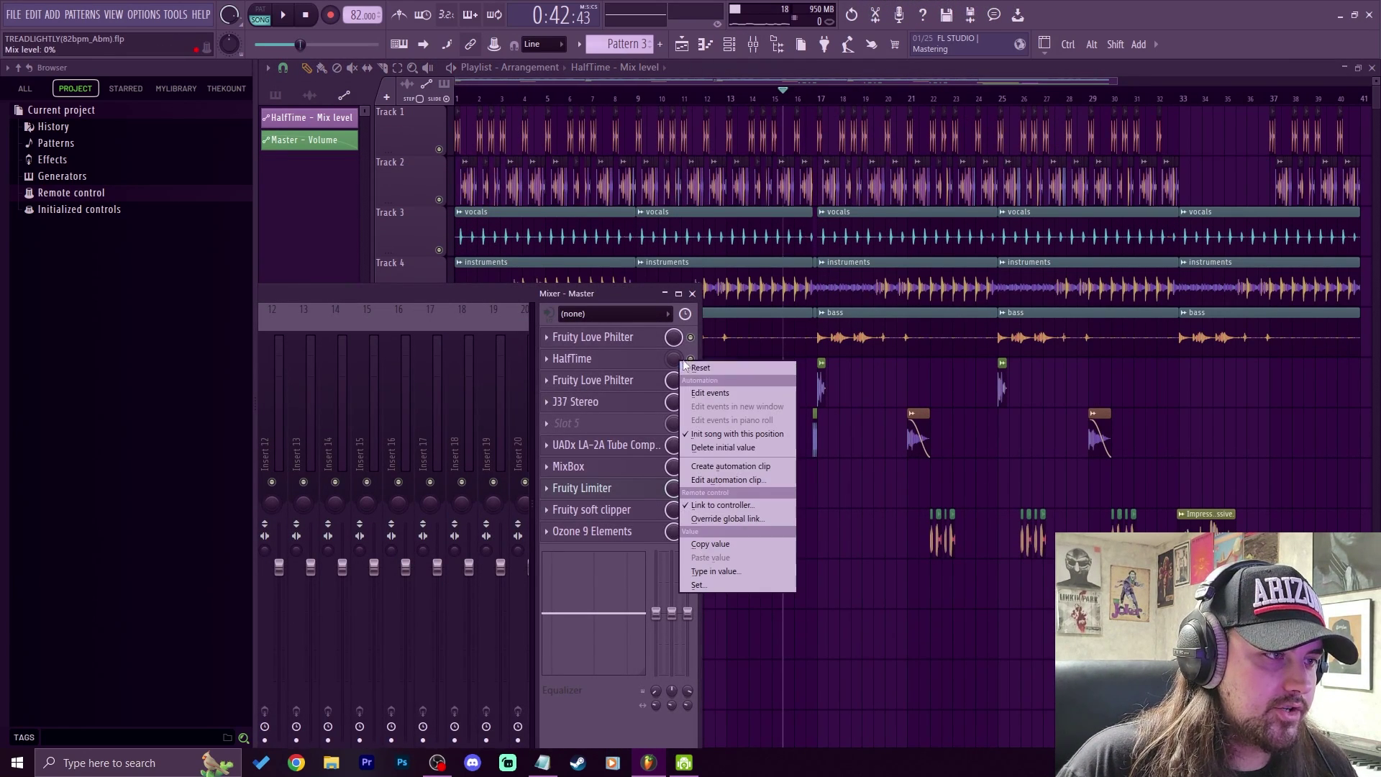
click(702, 367)
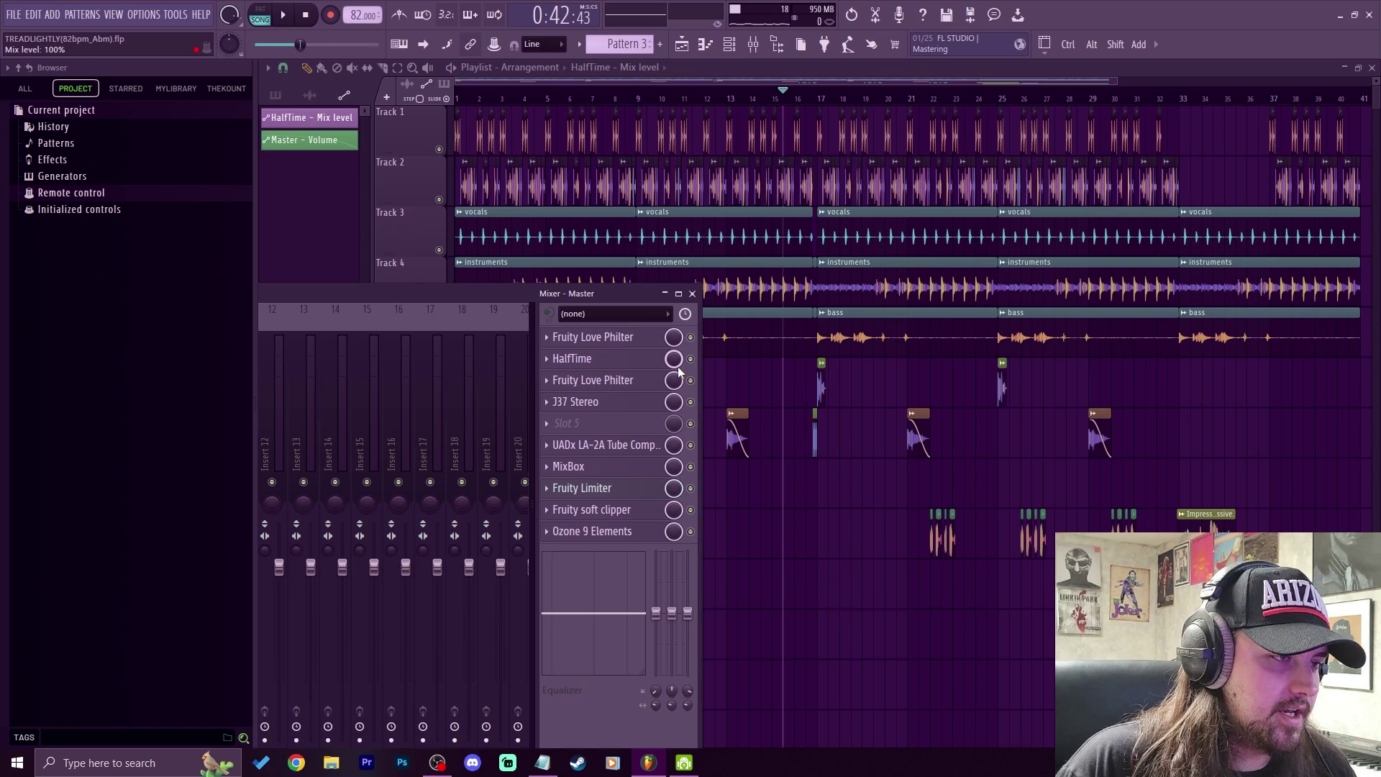
key(space)
scroll(675, 360, down, 10)
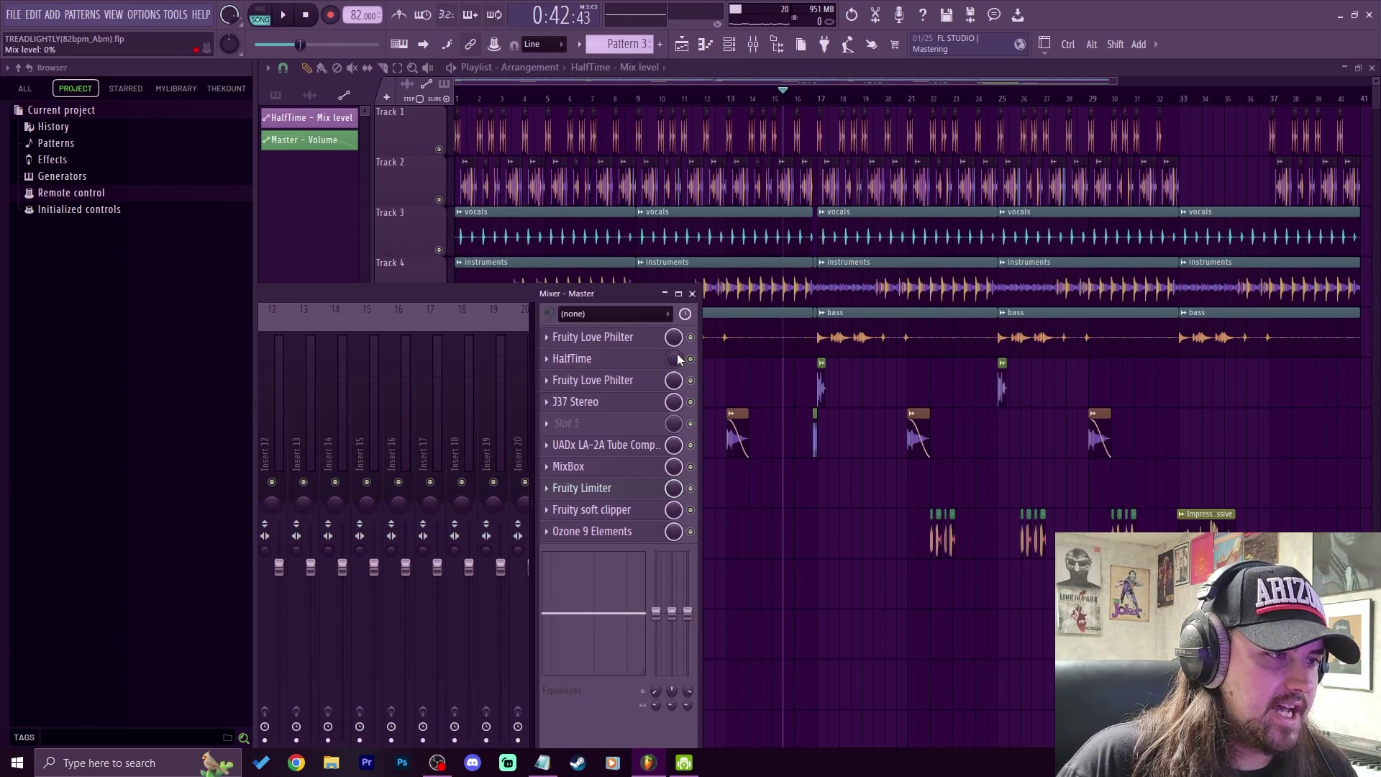
Delete HalfTime from the Master's slot 2, reset the empty slot's mix level, and play
click(553, 361)
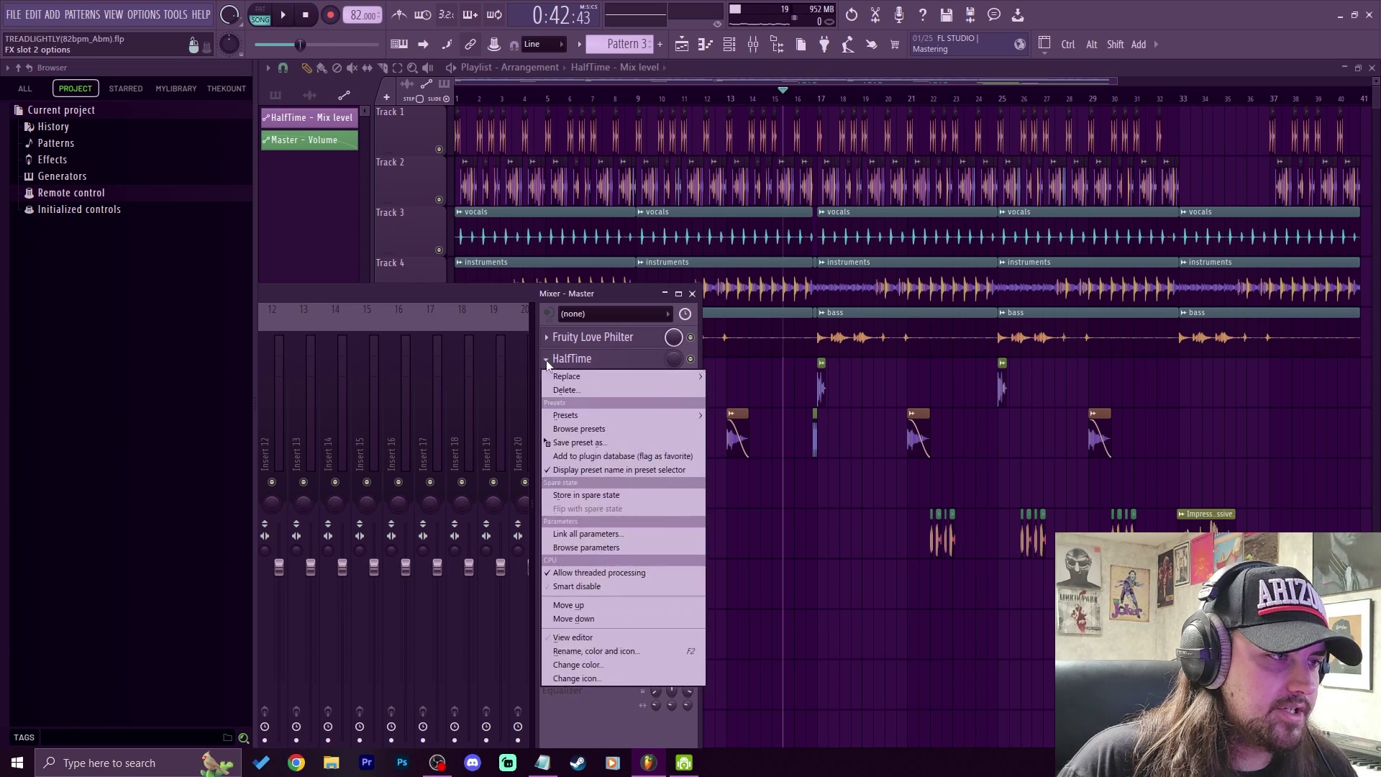
click(567, 390)
click(705, 426)
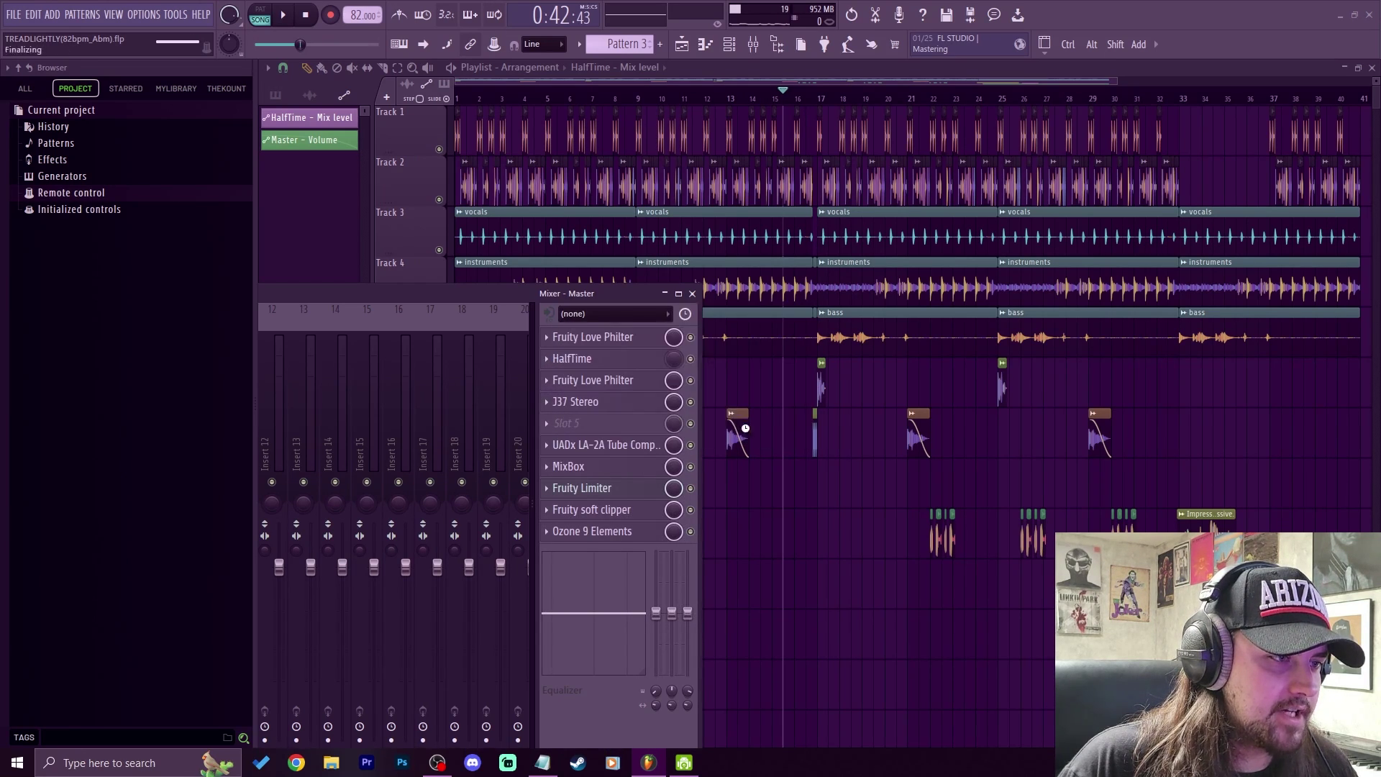
right_click(676, 358)
click(700, 367)
key(space)
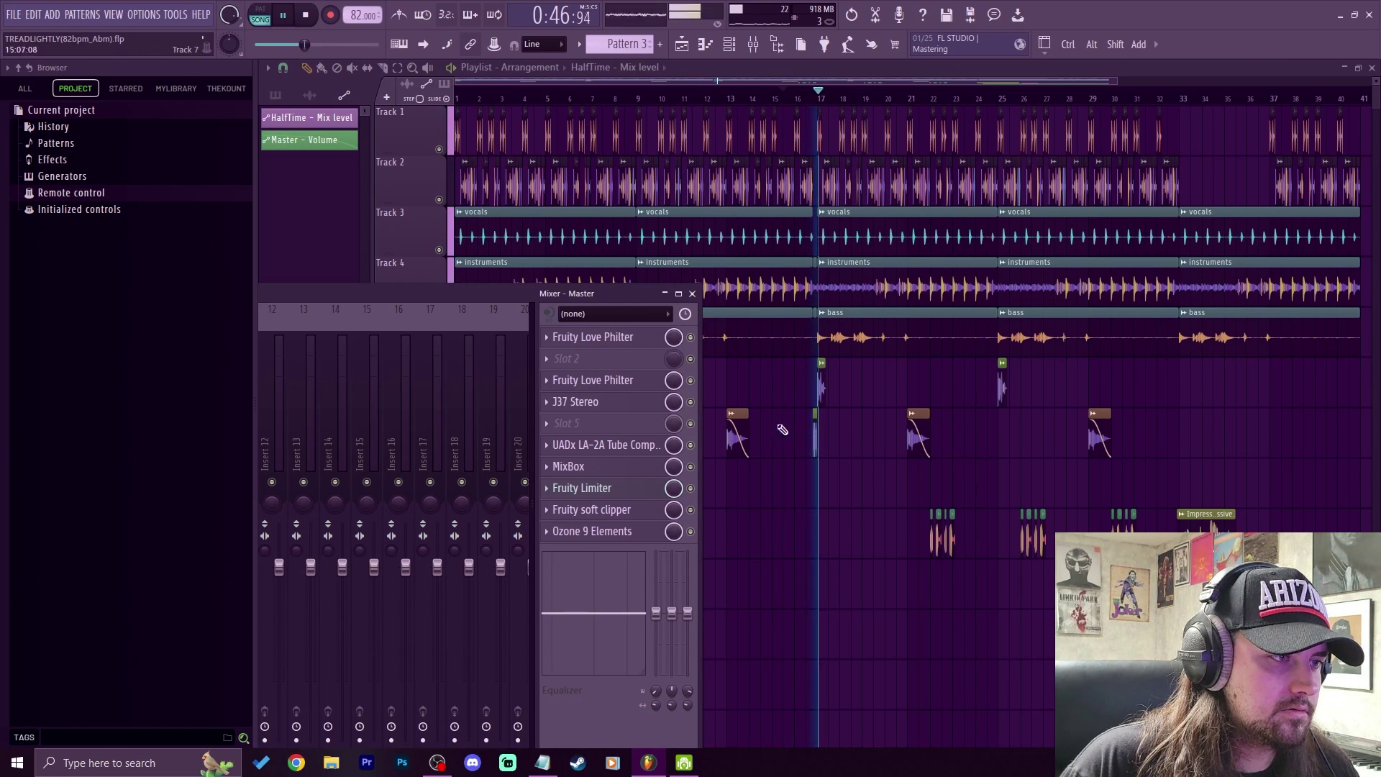
Stop playback and delete the stored initial mix value for the Master's slot 2
key(space)
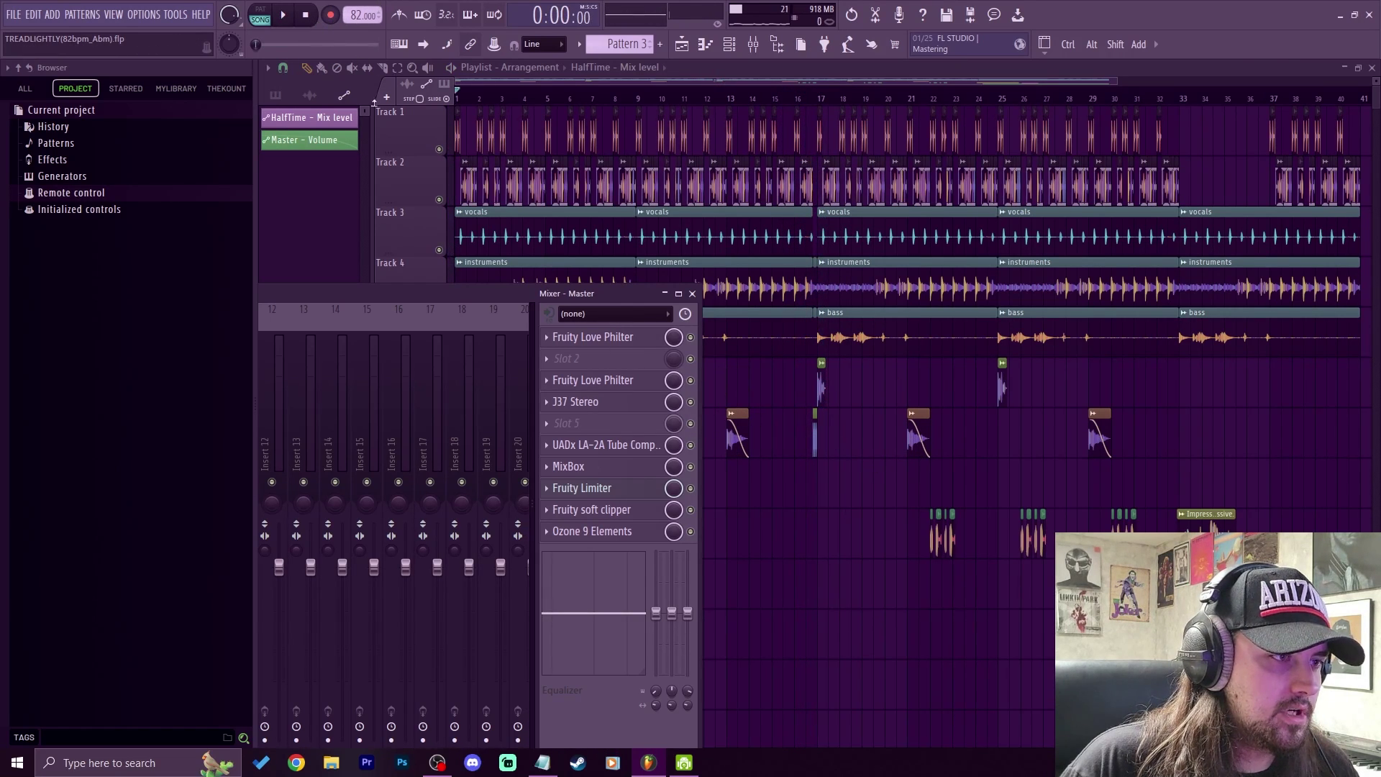
drag(618, 295, 856, 200)
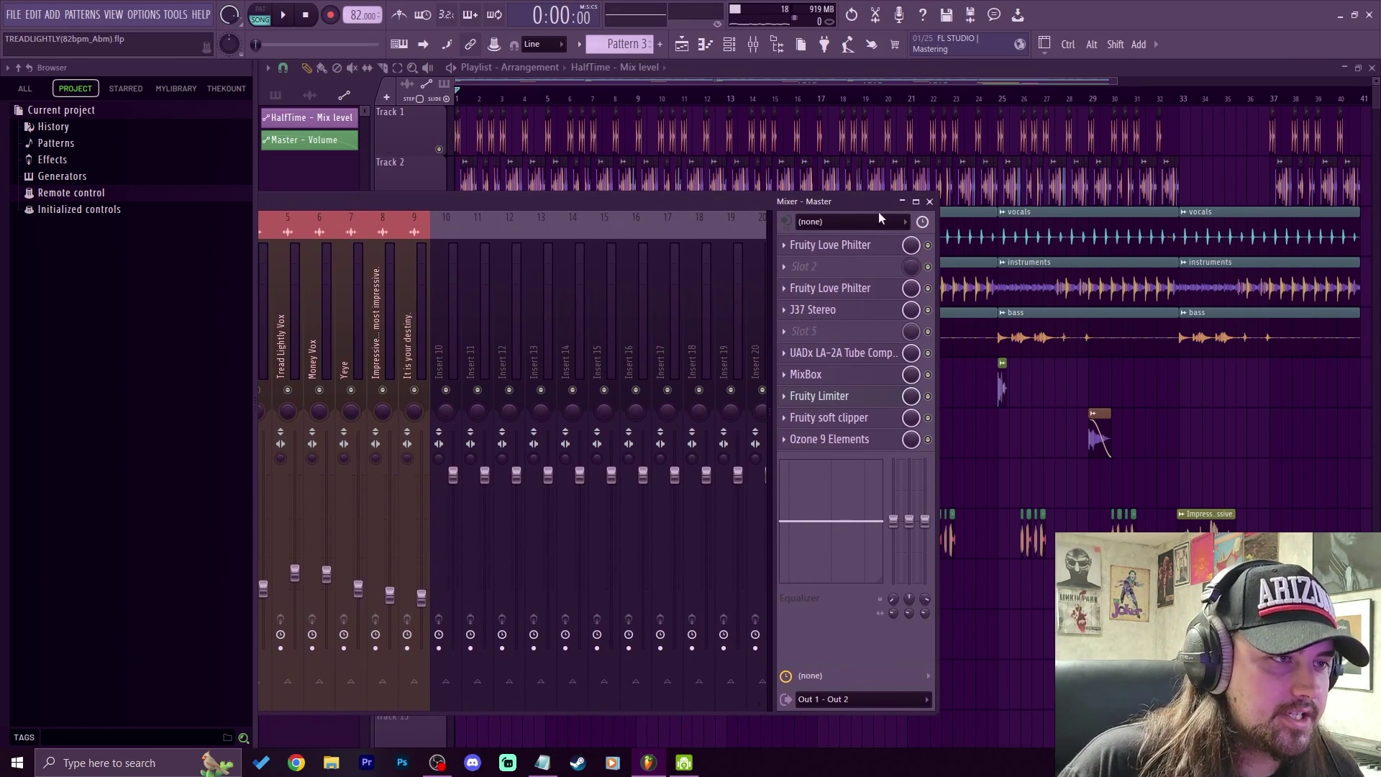
right_click(918, 267)
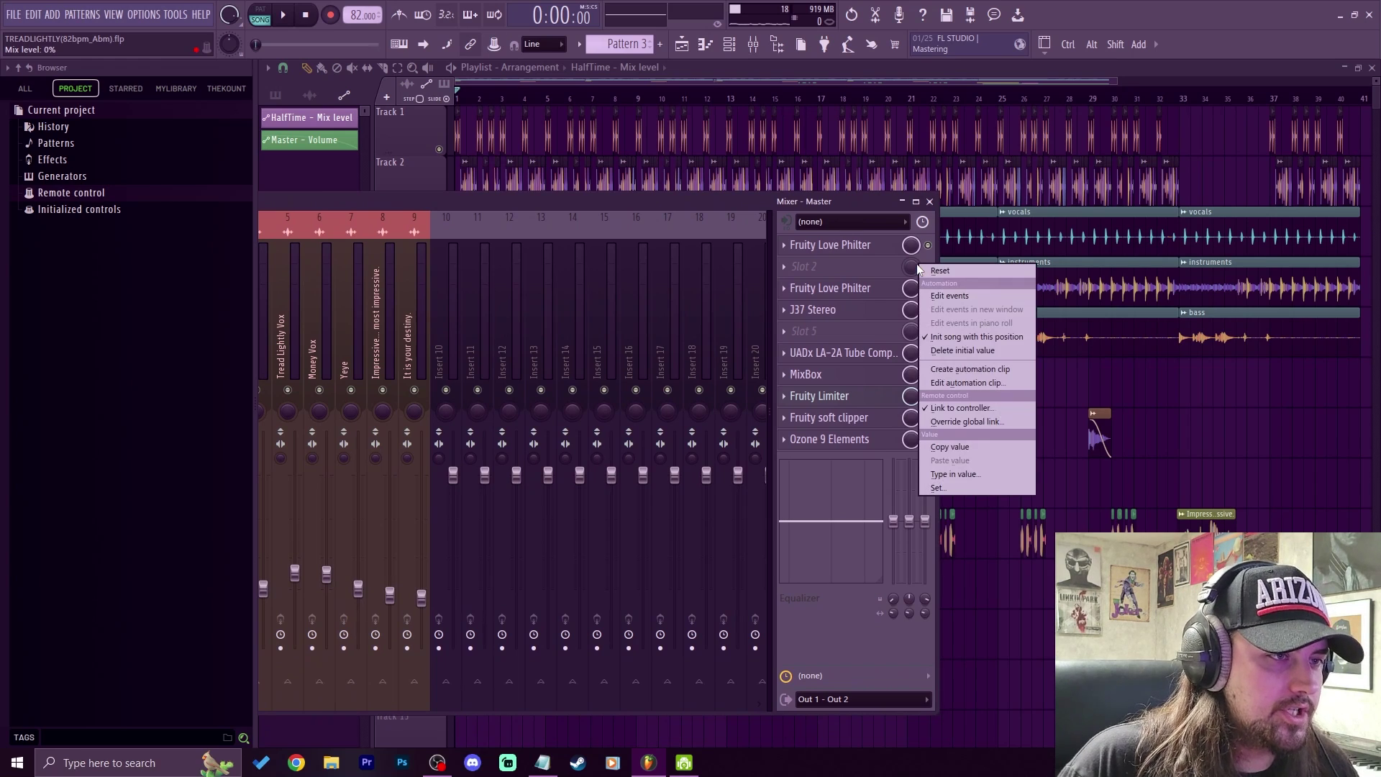
click(965, 350)
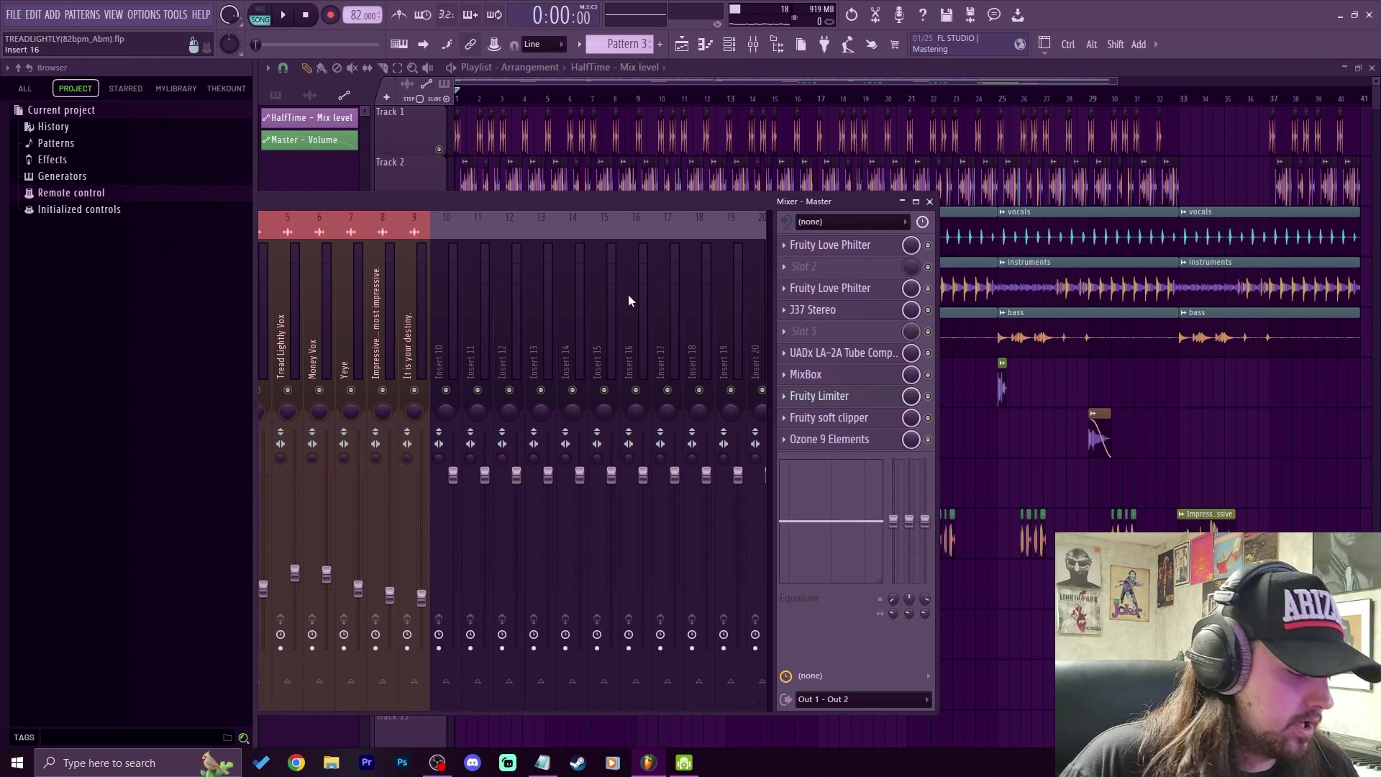
key(ctrl+z)
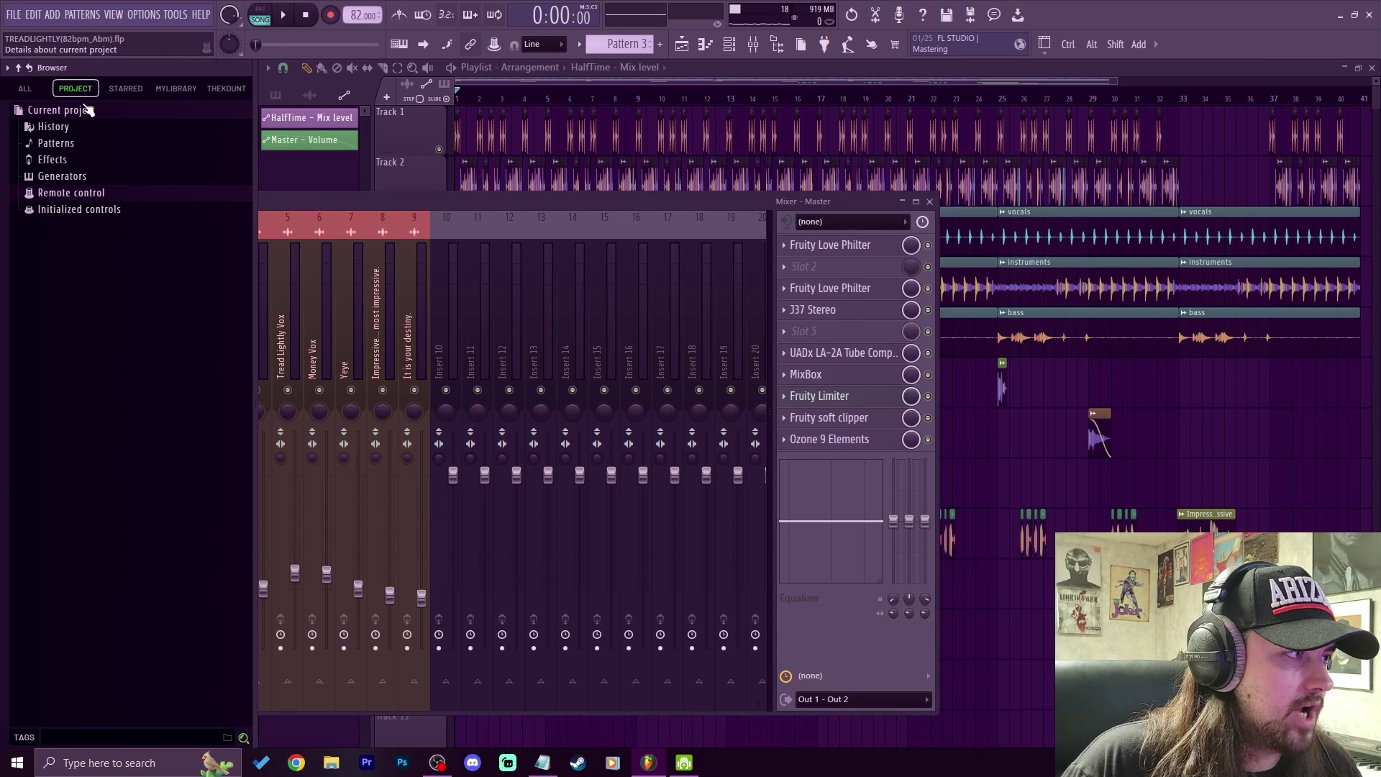
Expand the Browser's Initialized controls and reset slot 2's mix level to 100%
click(81, 215)
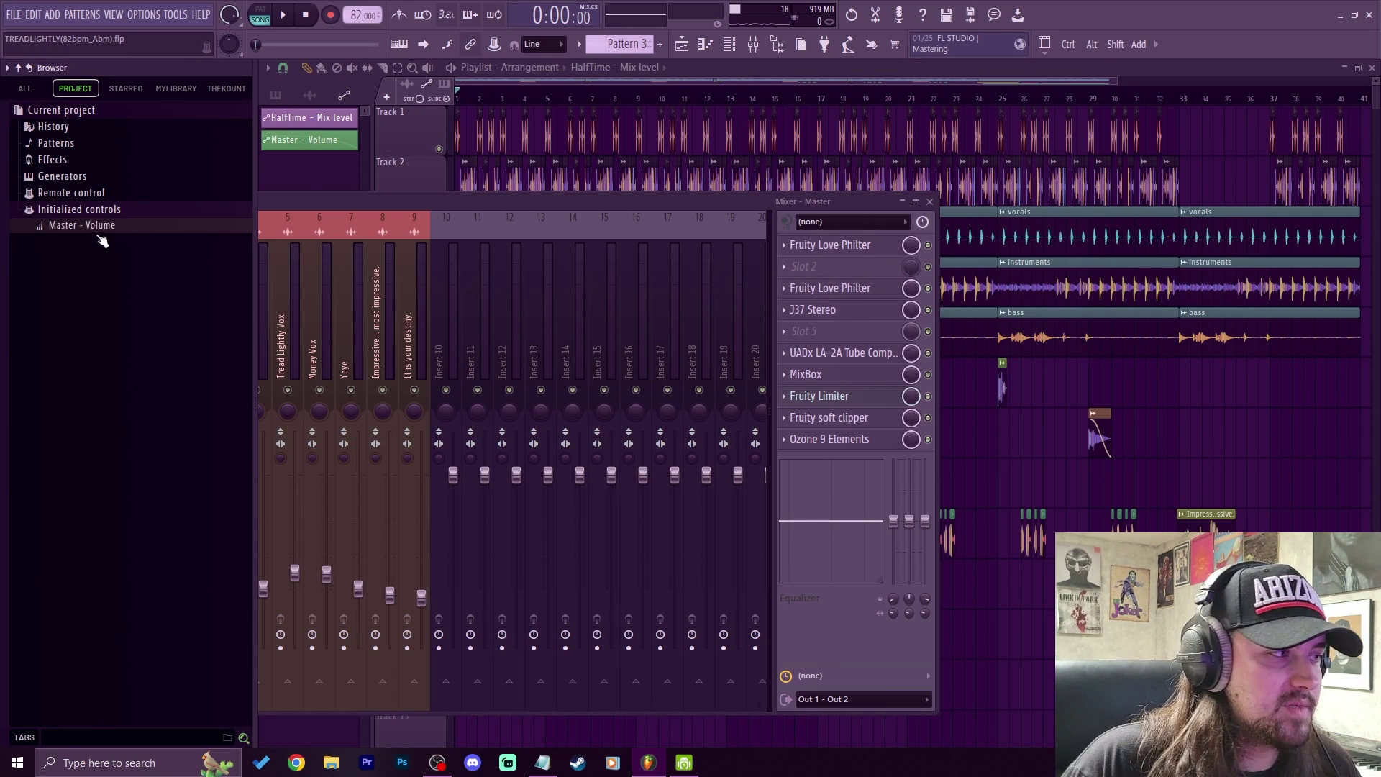
right_click(912, 267)
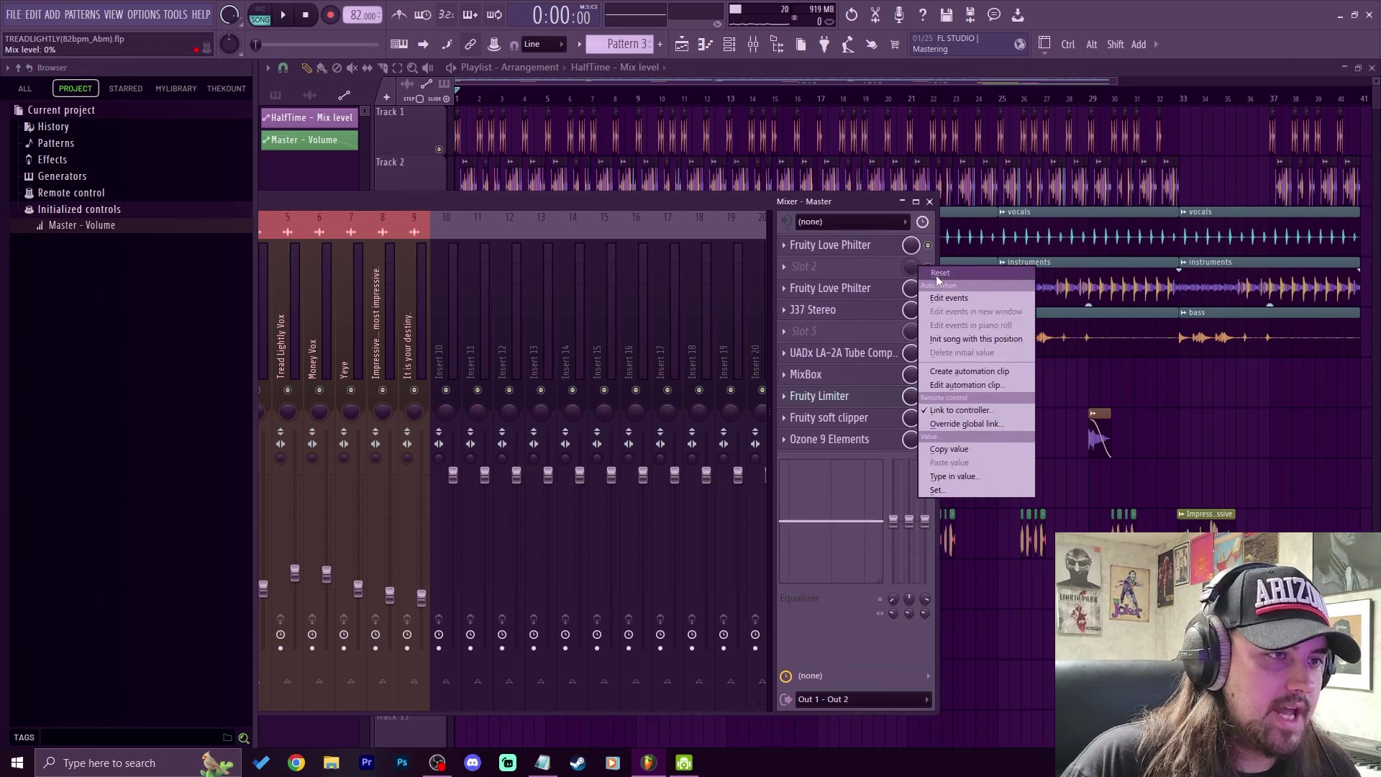
click(935, 275)
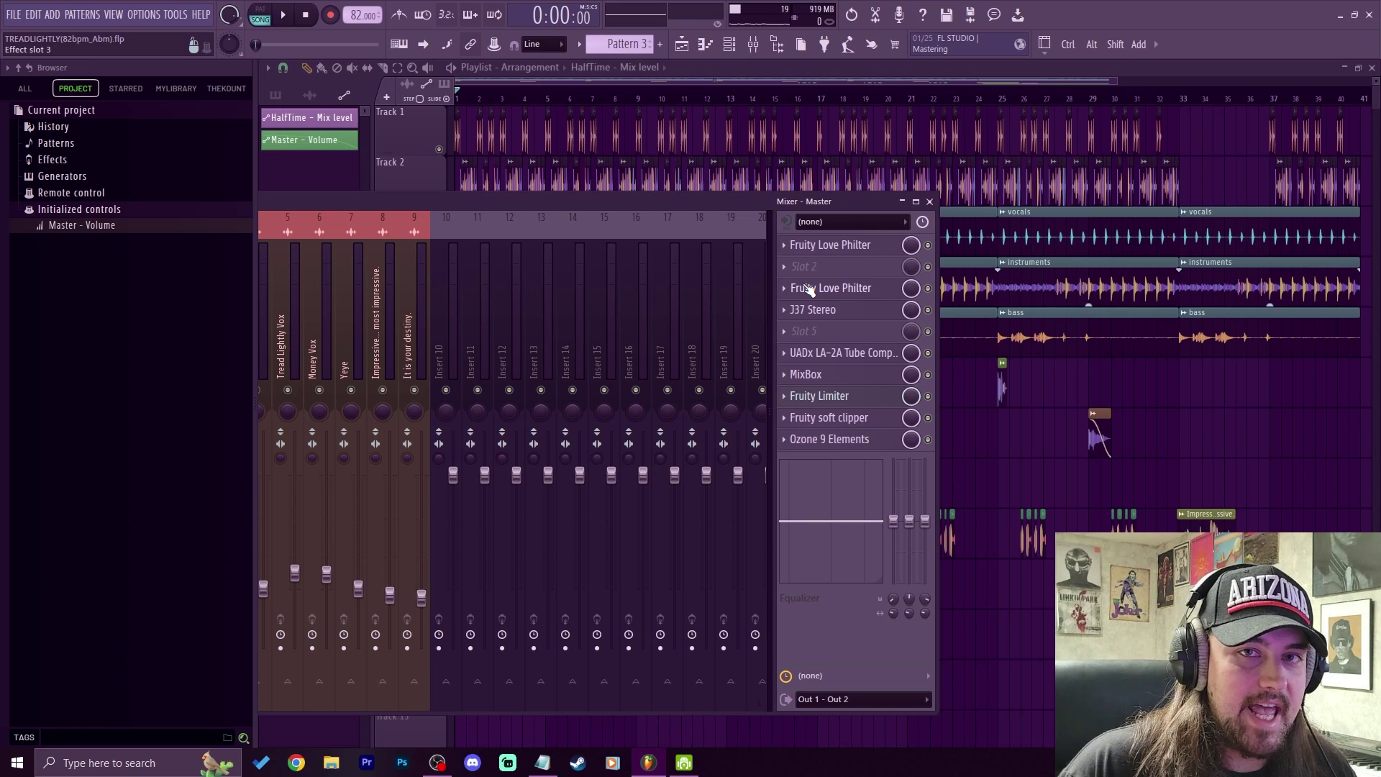
Drag the Mixer up and right so the Master and Inserts 1–20 are all visible
drag(707, 196, 957, 141)
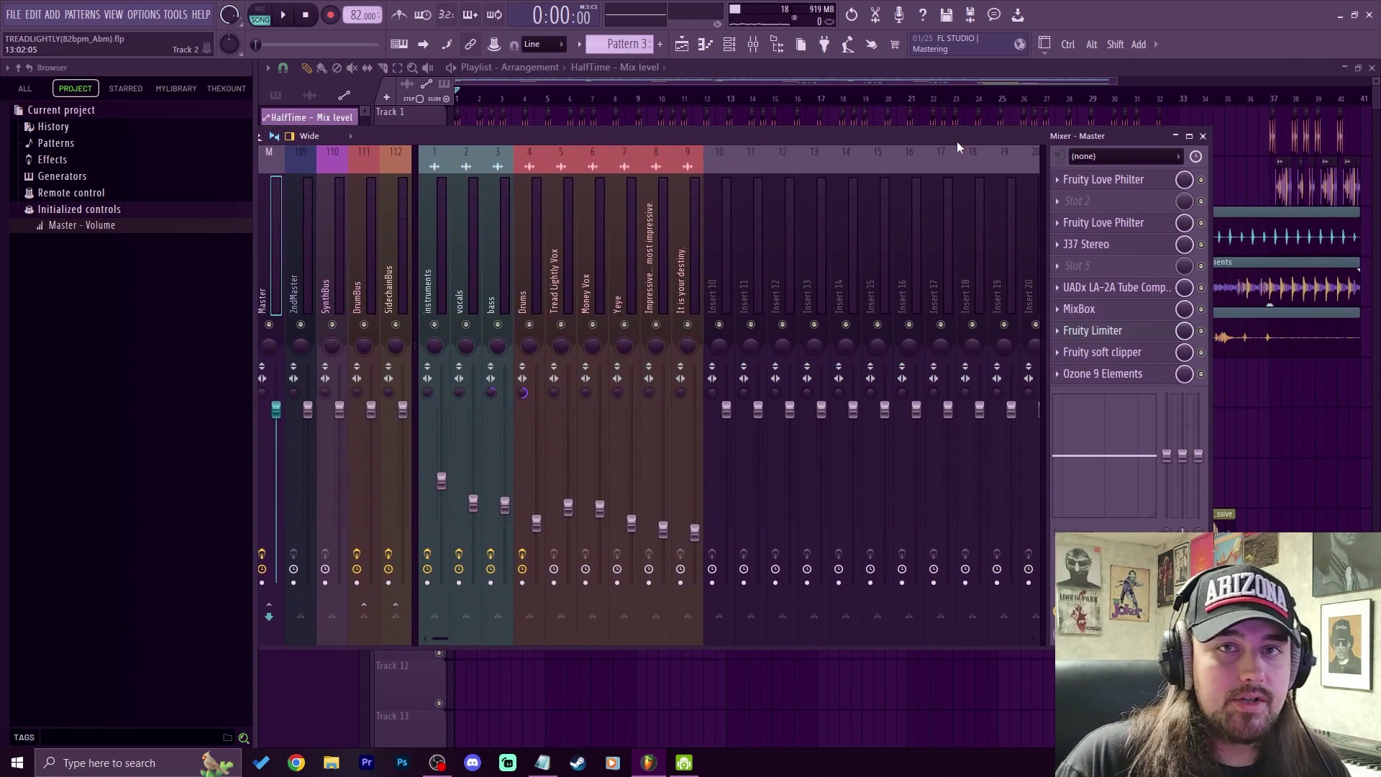